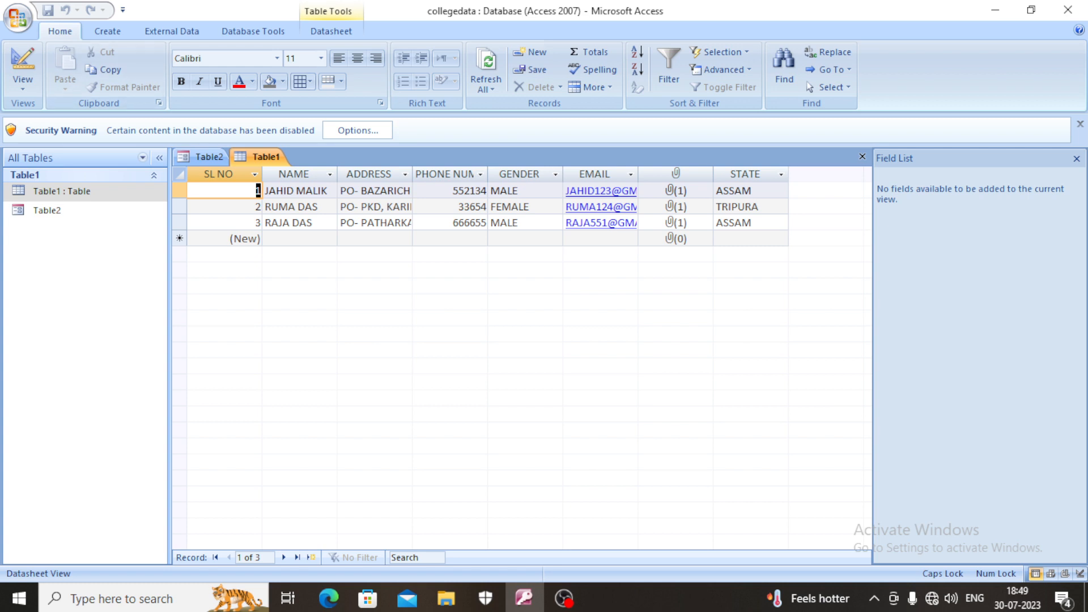
- Start the Form Wizard on Table1 and include all its fields, from SL NO through STATE, in the form
click(108, 31)
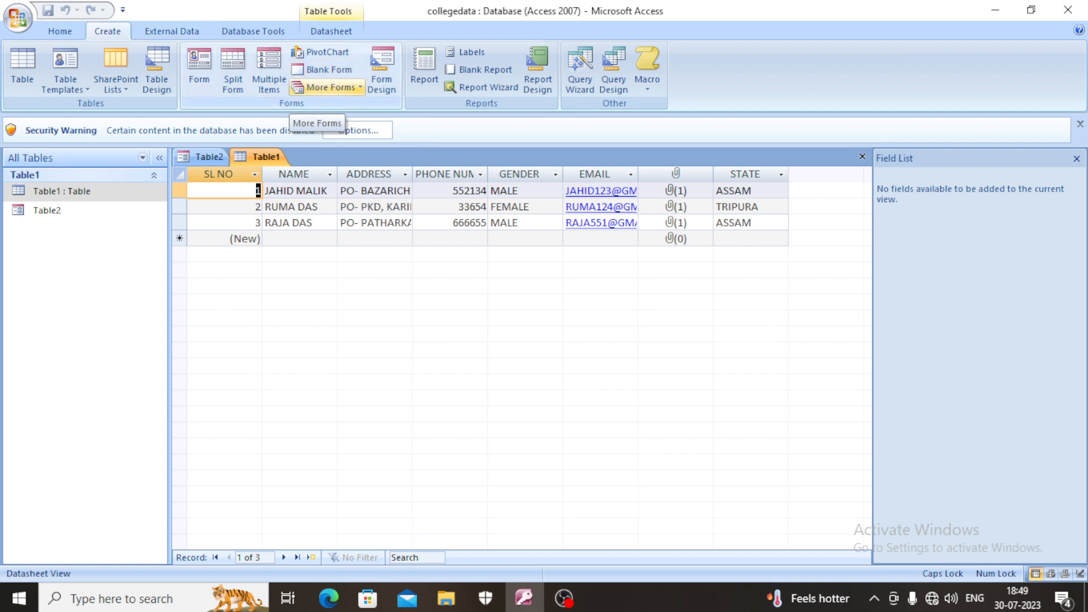
click(331, 87)
click(340, 114)
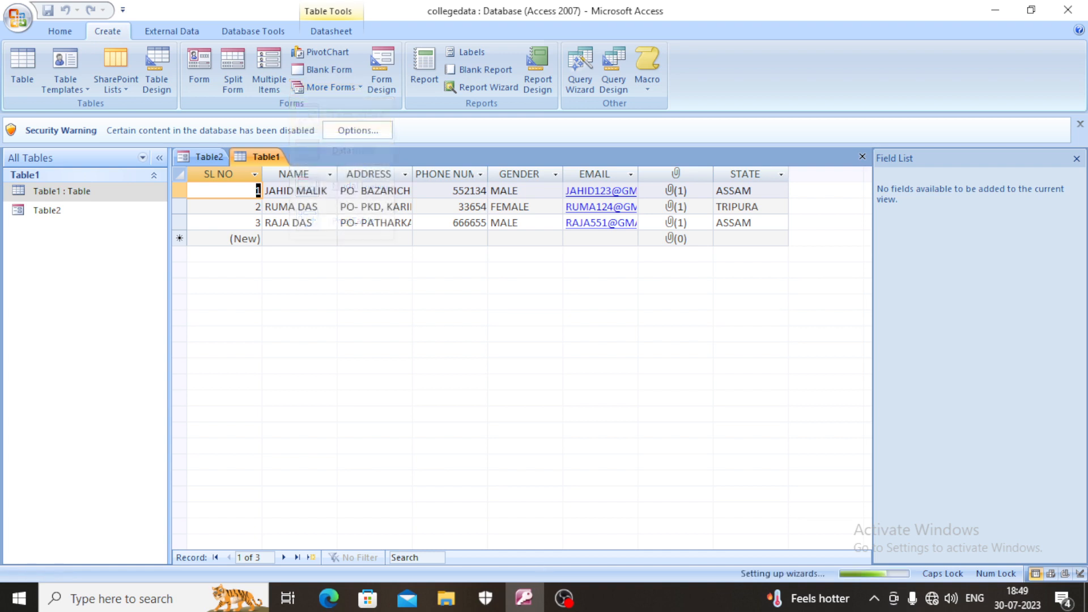
click(518, 256)
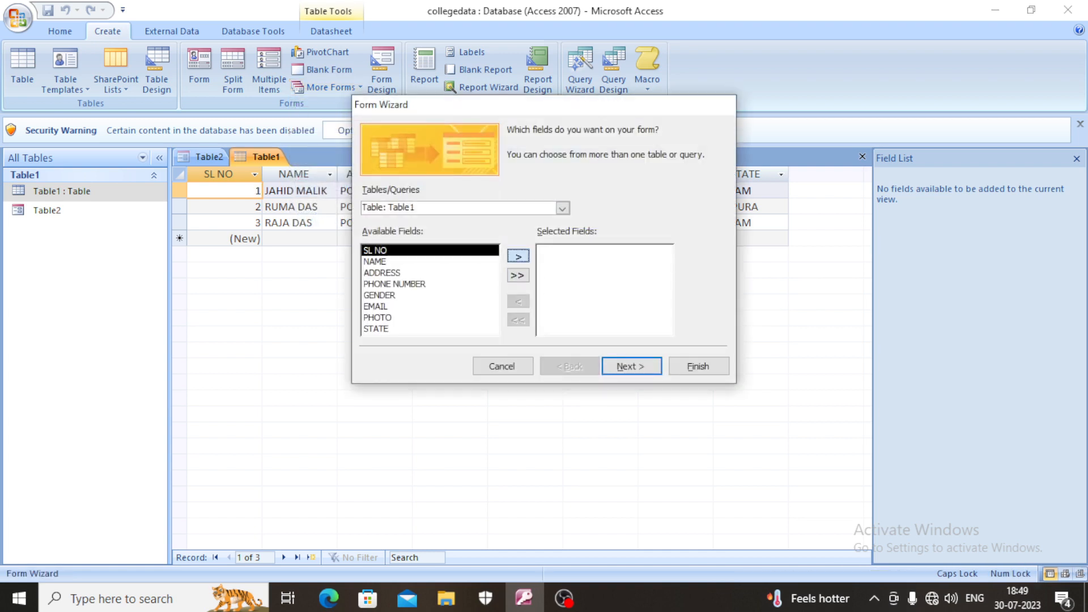
click(518, 256)
click(518, 256)
click(518, 256)
click(518, 256)
click(518, 256)
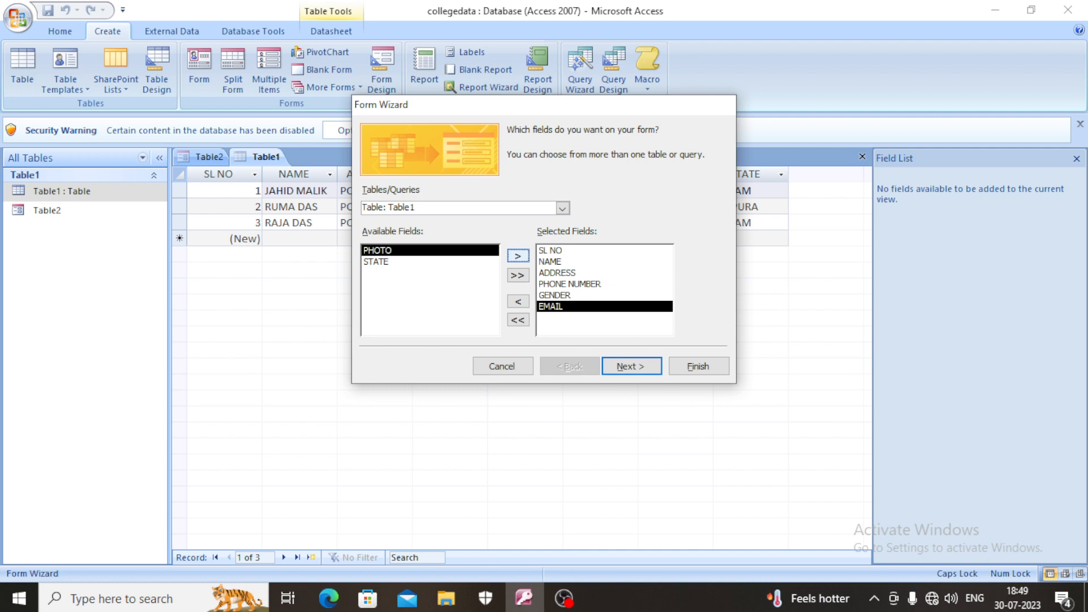
click(518, 256)
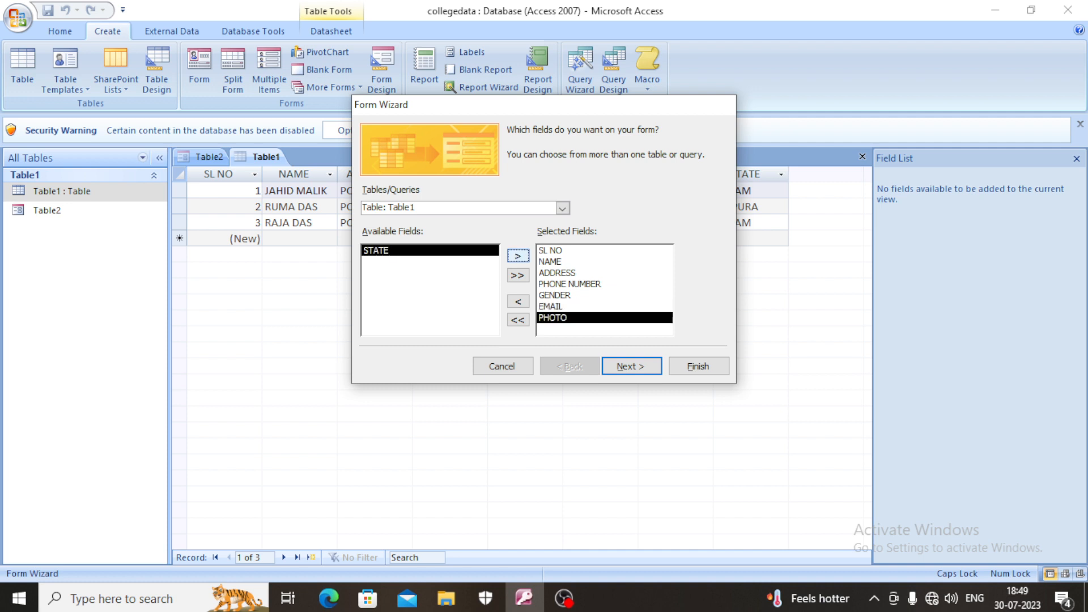
click(518, 257)
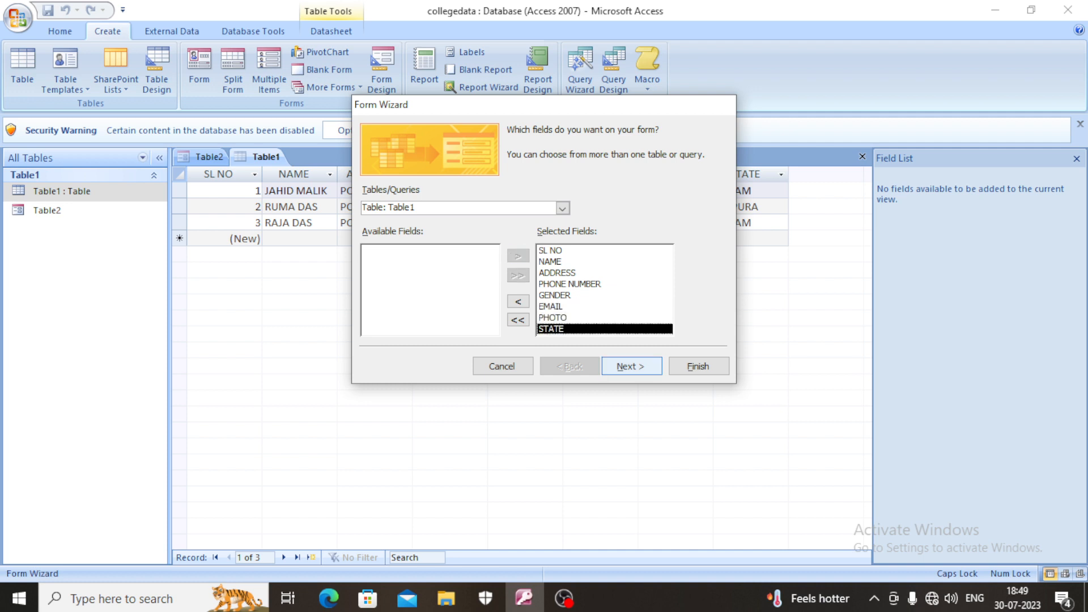
- Finish the wizard with the default layout, the Access 2007 style and the title Table1, choosing to modify the form's design
click(631, 366)
click(631, 366)
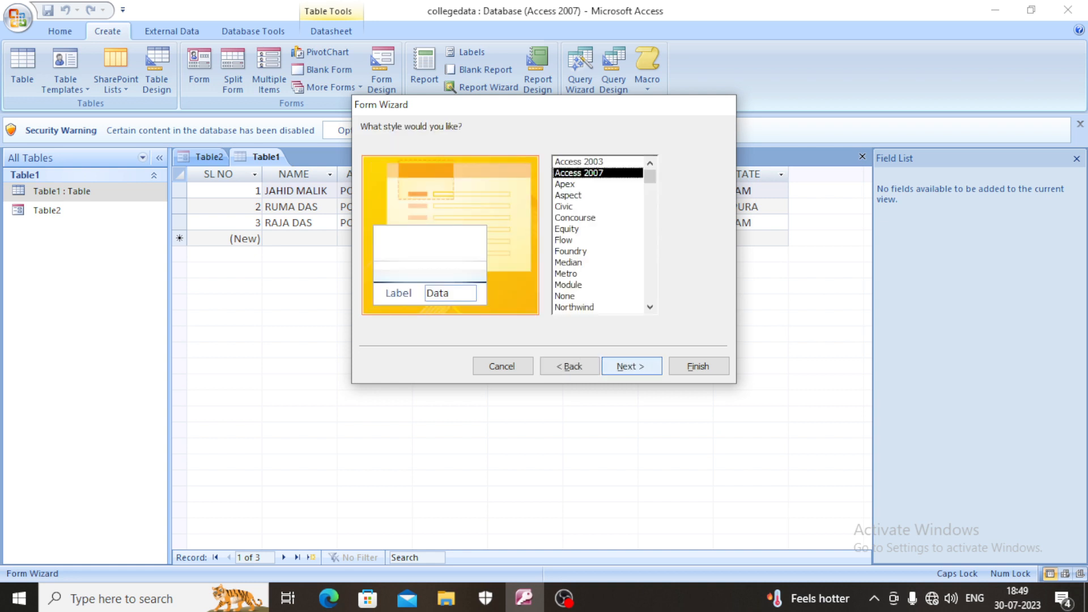
click(631, 366)
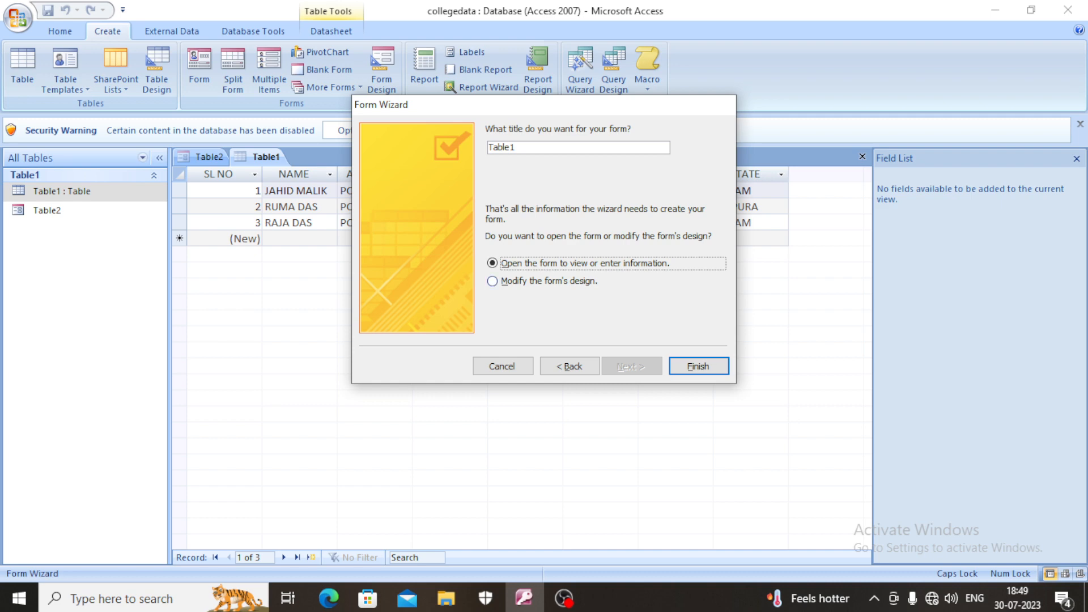
click(492, 281)
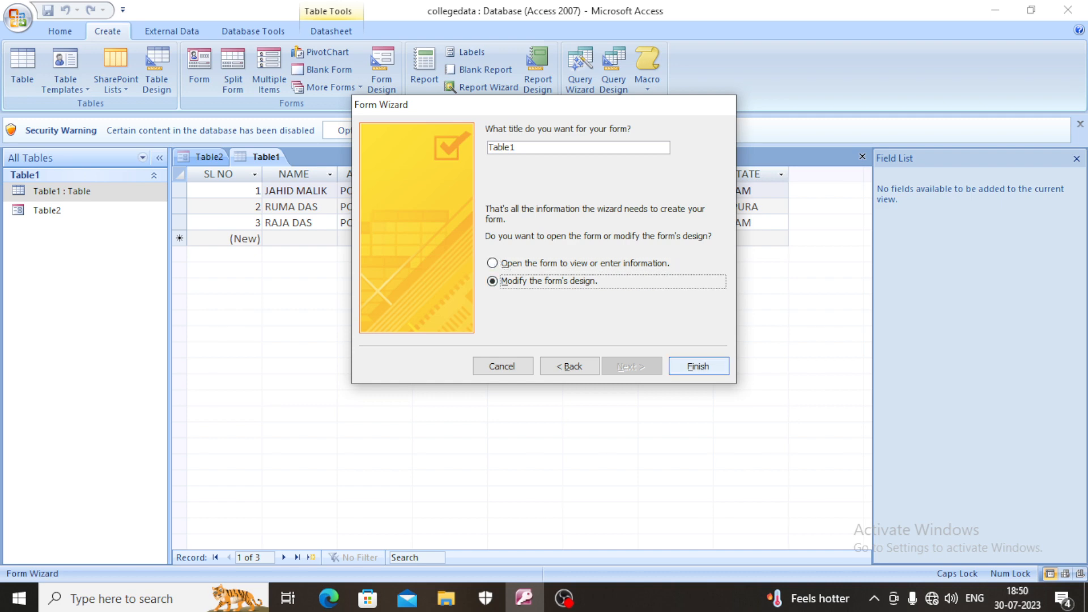
click(699, 366)
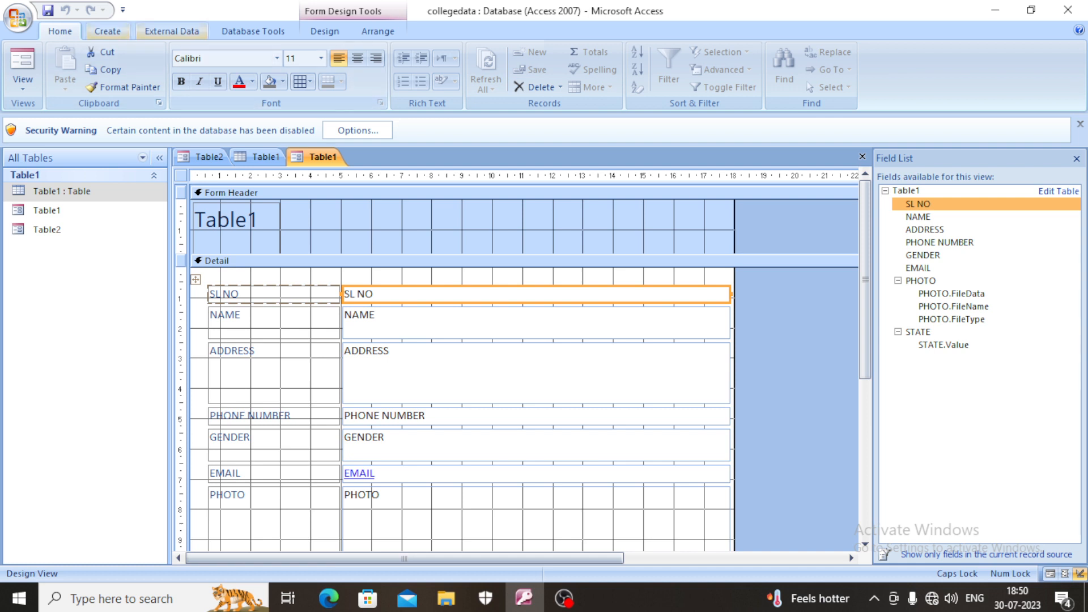
- Create a blank form and switch it to Design View
click(107, 32)
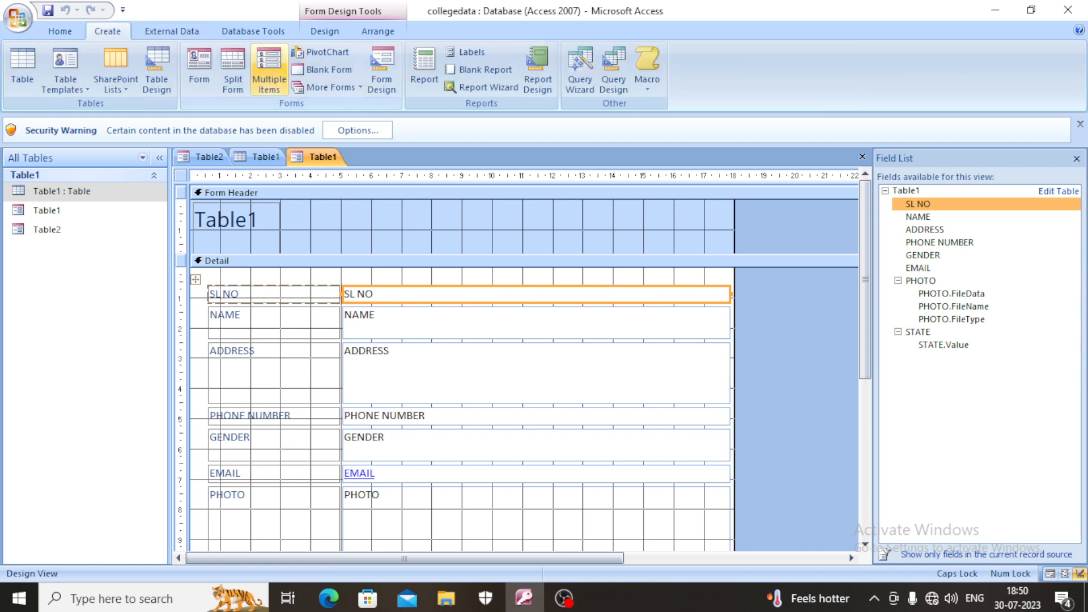
click(326, 70)
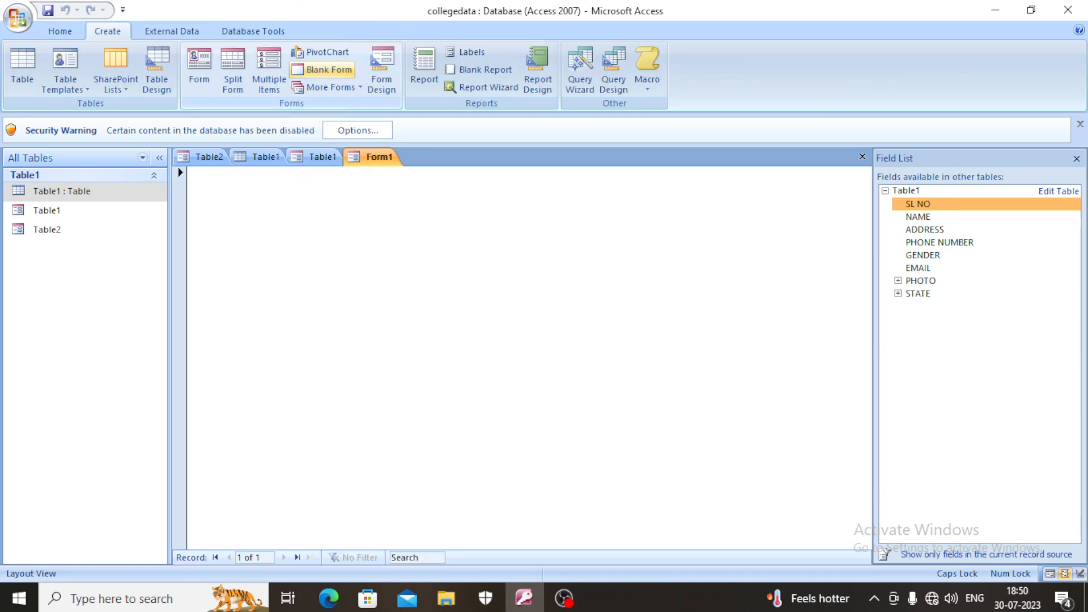
right_click(442, 329)
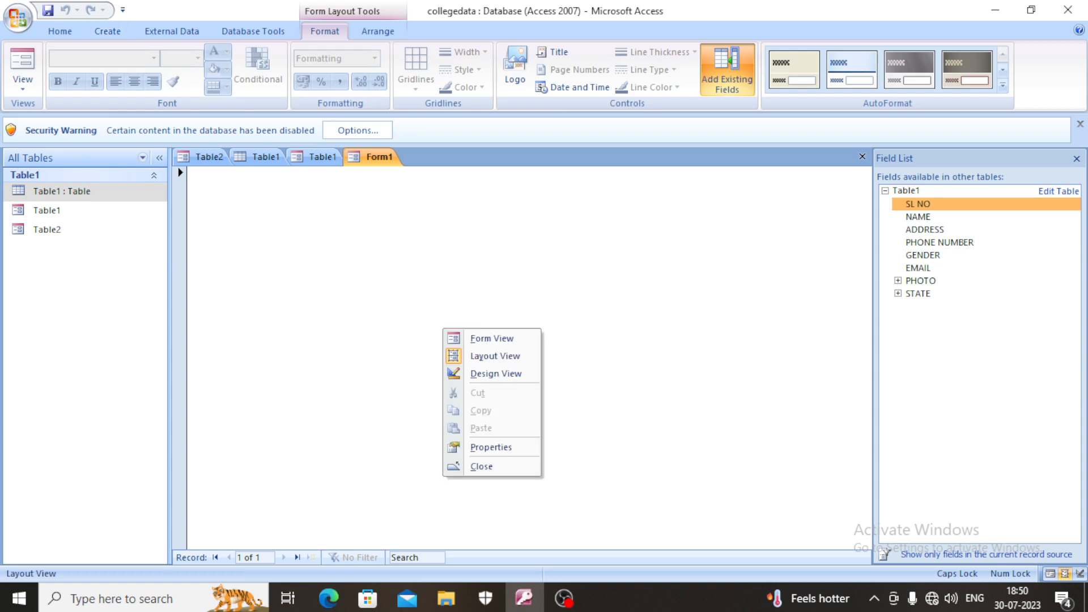
click(496, 374)
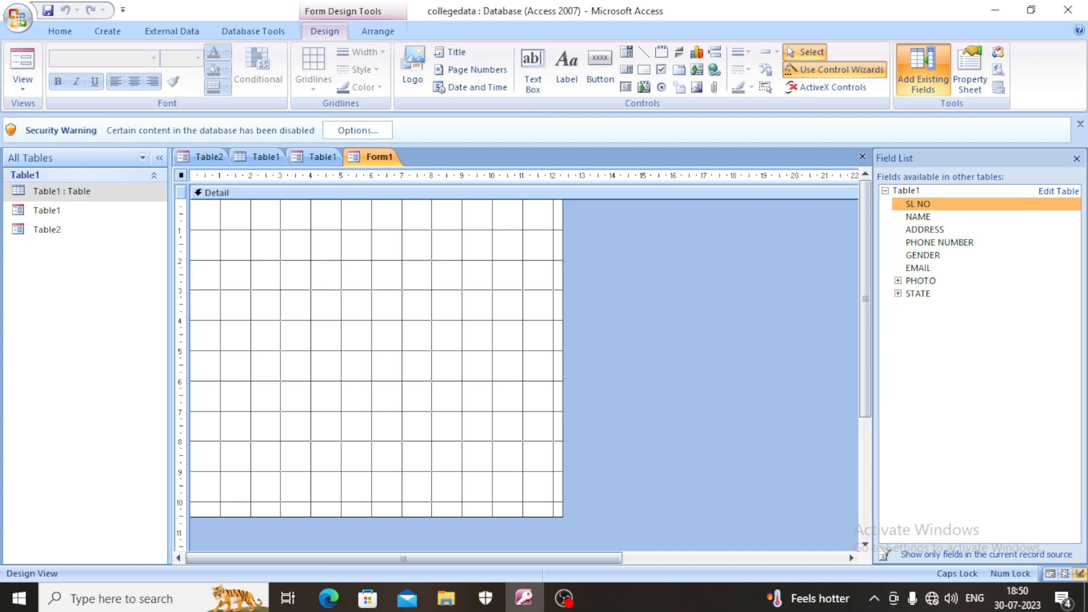
- Enlarge the blank form's Detail section to about 22 wide and 18 high on the rulers
drag(563, 363, 855, 363)
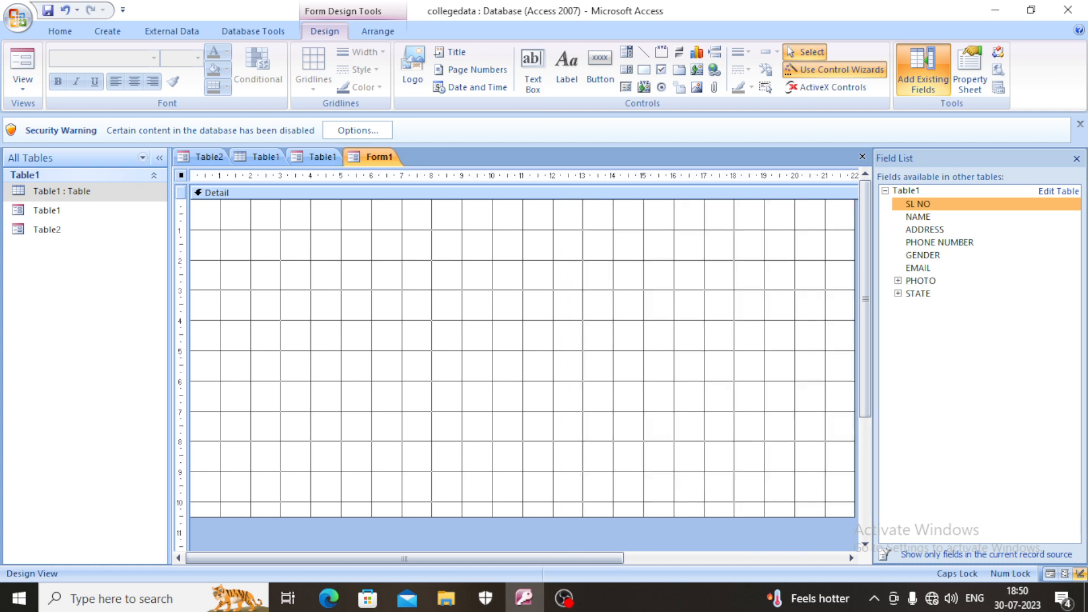
mouse_move(523, 517)
mouse_down()
mouse_move(524, 552)
mouse_move(524, 517)
mouse_up()
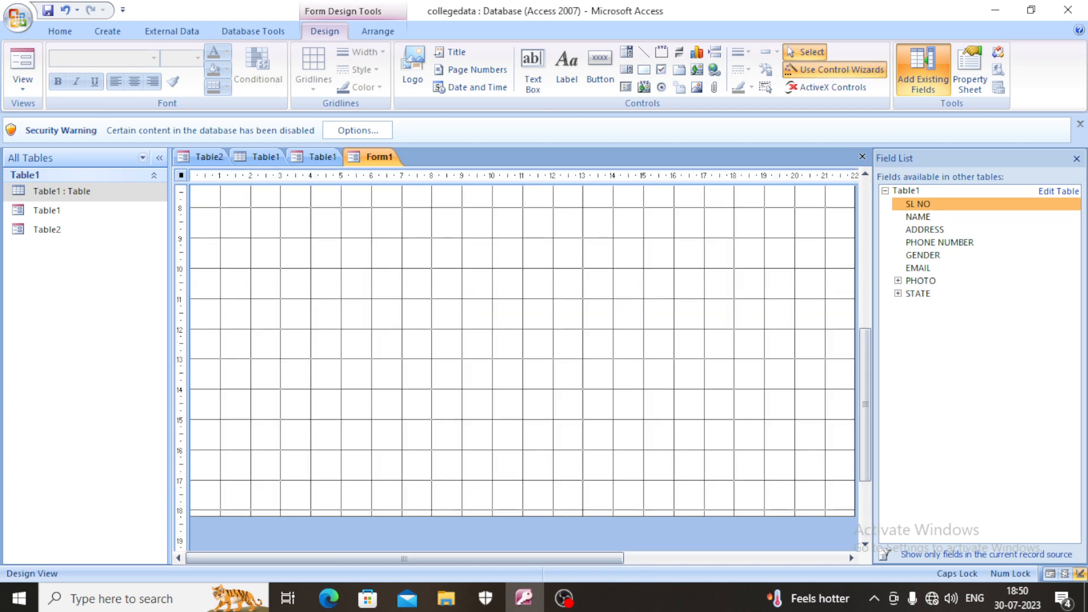
scroll(524, 363, up, 5)
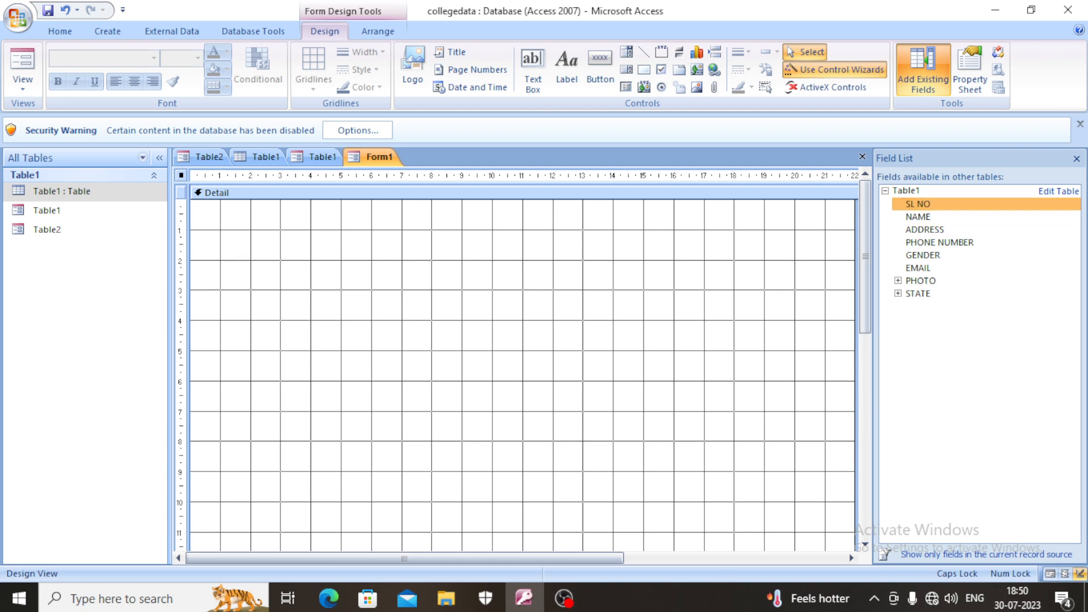
- Add the SL NO, NAME and ADDRESS fields of Table1 to the form, stacked one below another
double_click(918, 204)
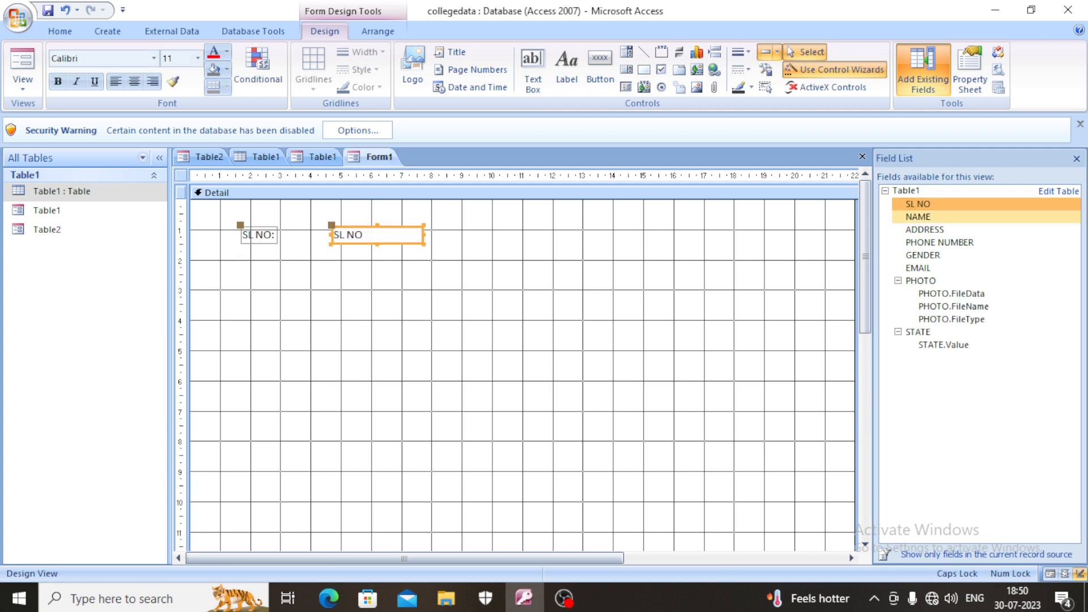
click(918, 217)
double_click(918, 216)
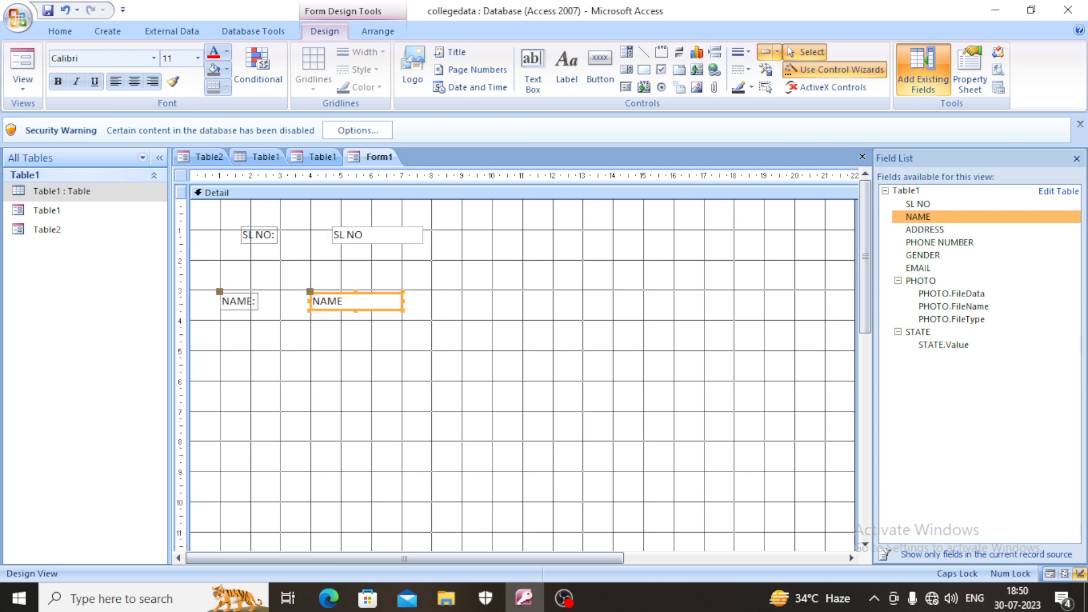
click(925, 230)
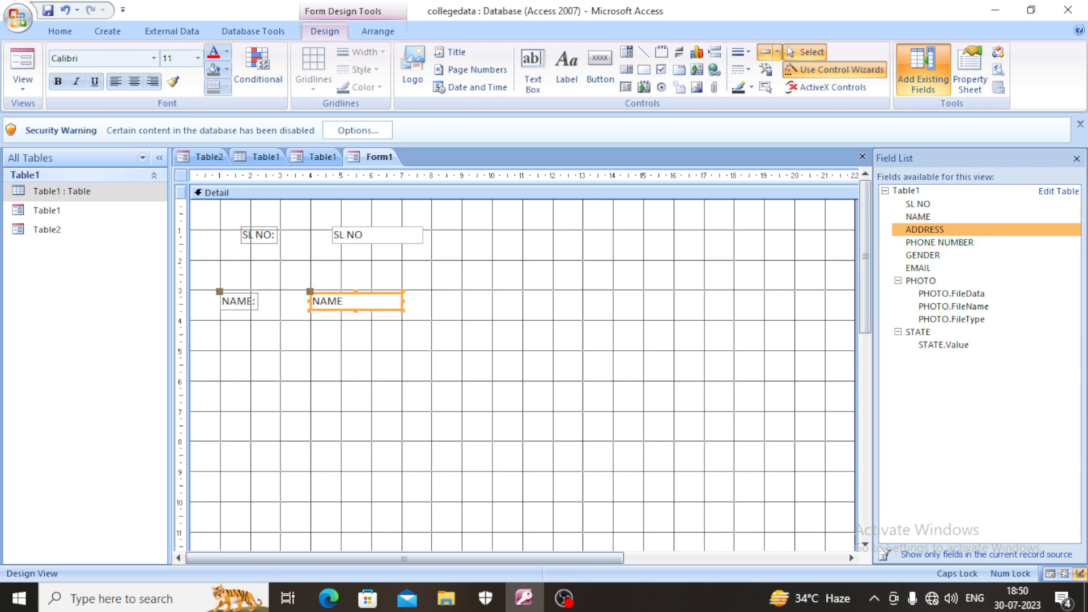
double_click(925, 230)
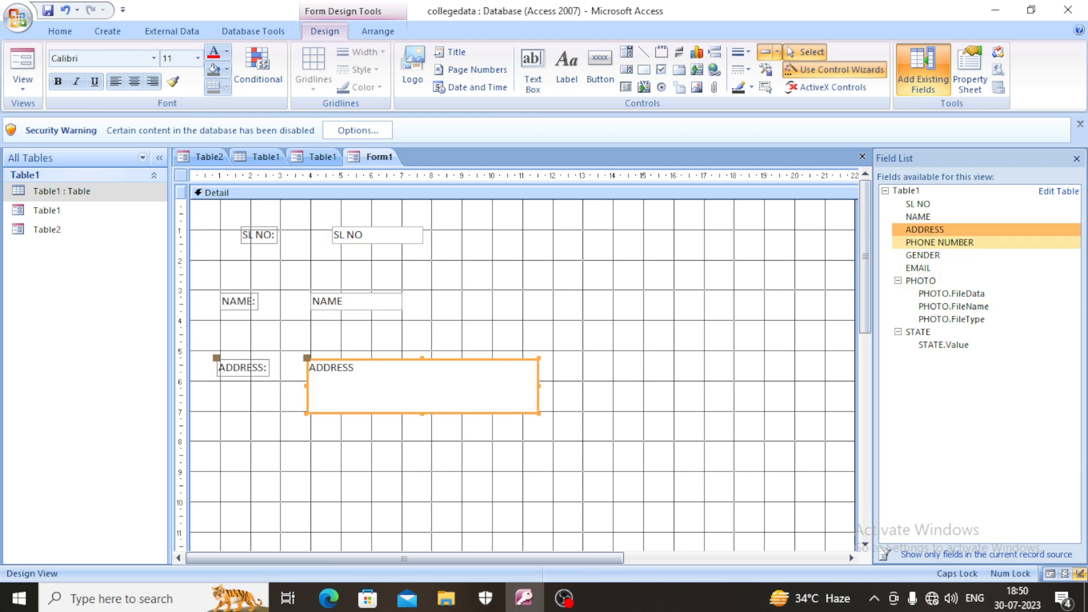
- Place the PHONE NUMBER, GENDER and EMAIL fields one below another beneath the ADDRESS field
click(939, 243)
drag(939, 243, 358, 459)
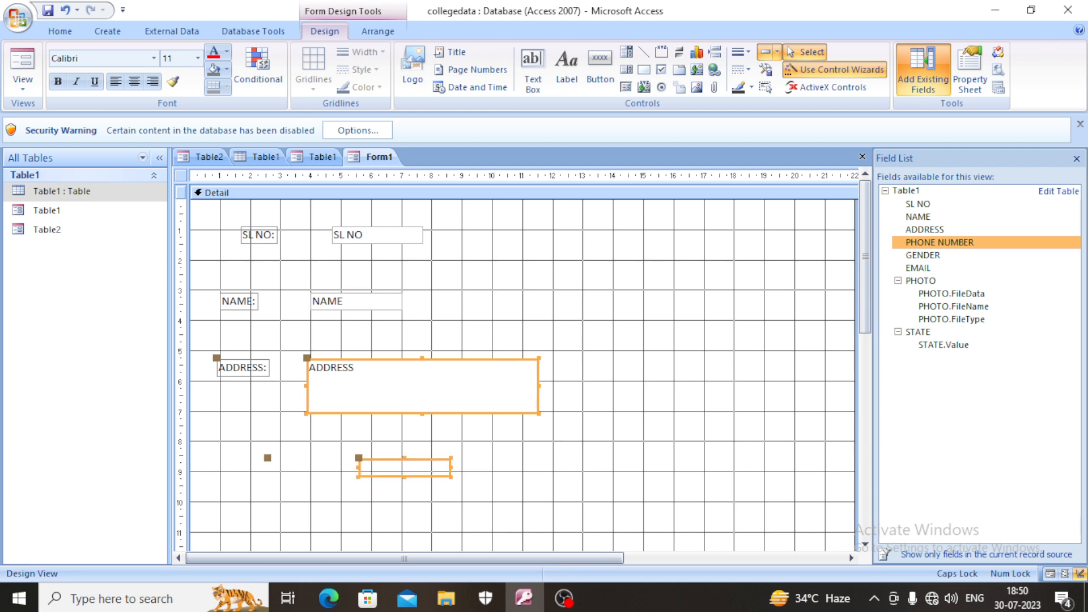
scroll(523, 368, down, 1)
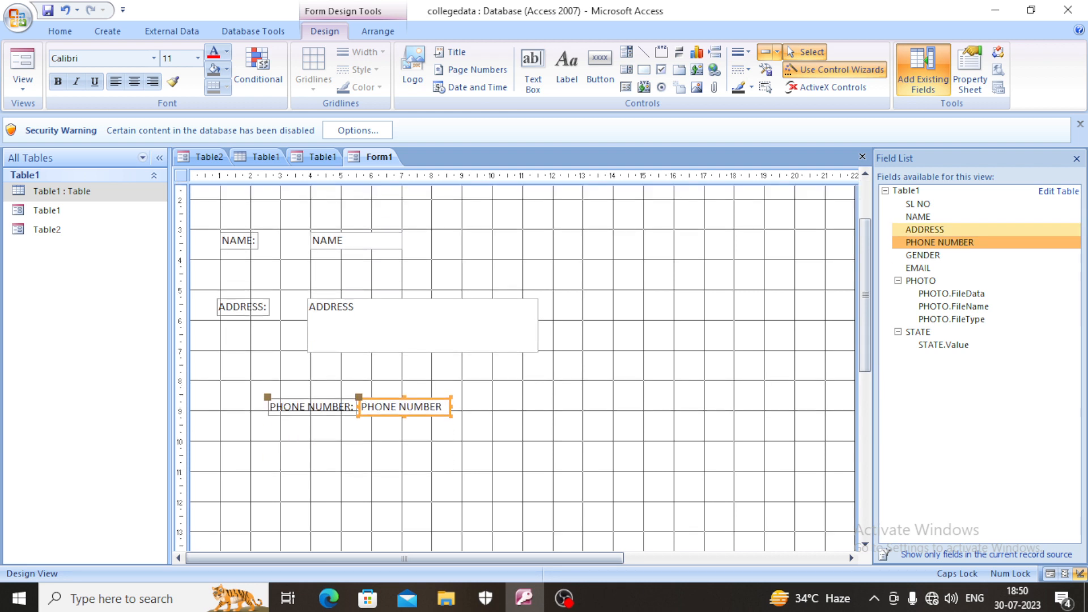
click(924, 255)
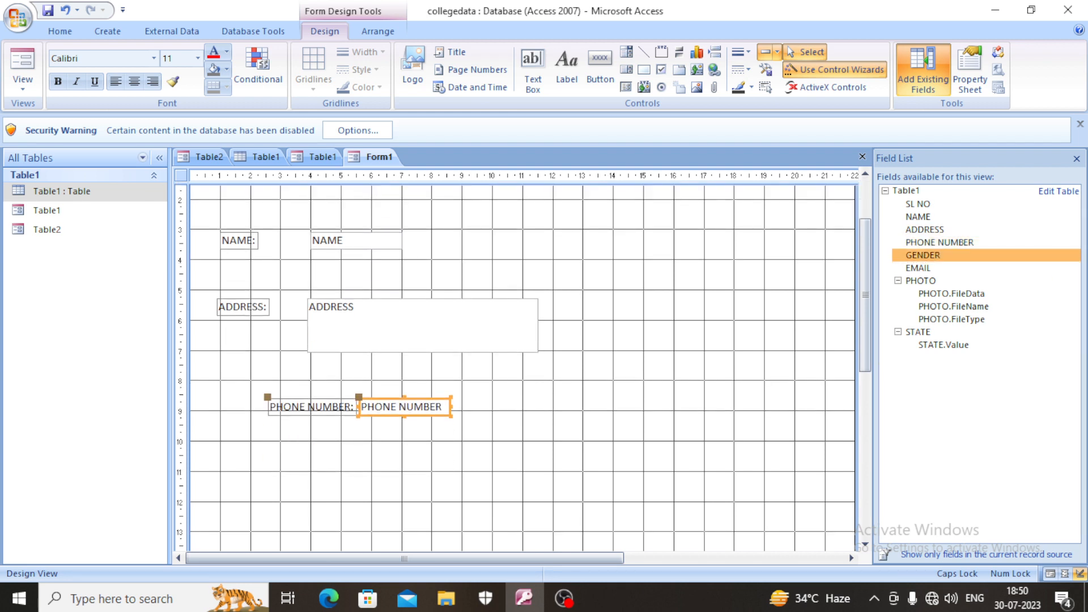
drag(923, 256, 294, 460)
click(918, 268)
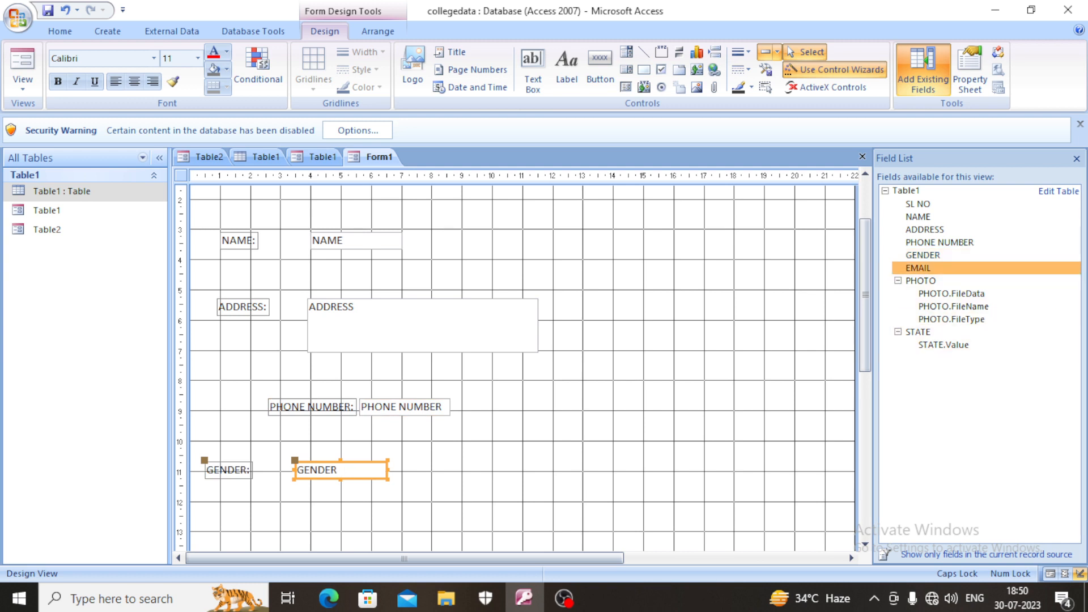
drag(918, 268, 283, 490)
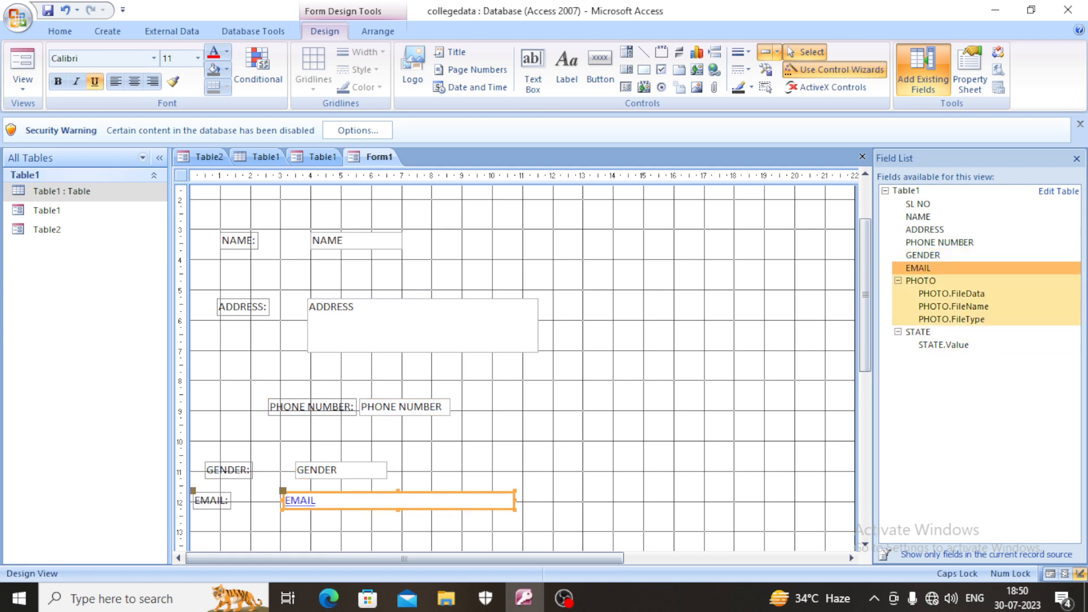
- Add the PHOTO field in the form's upper right area, level with SL NO, and enlarge its frame to about 2.4 by 3.5 on the rulers
drag(921, 281, 712, 234)
scroll(713, 233, up, 2)
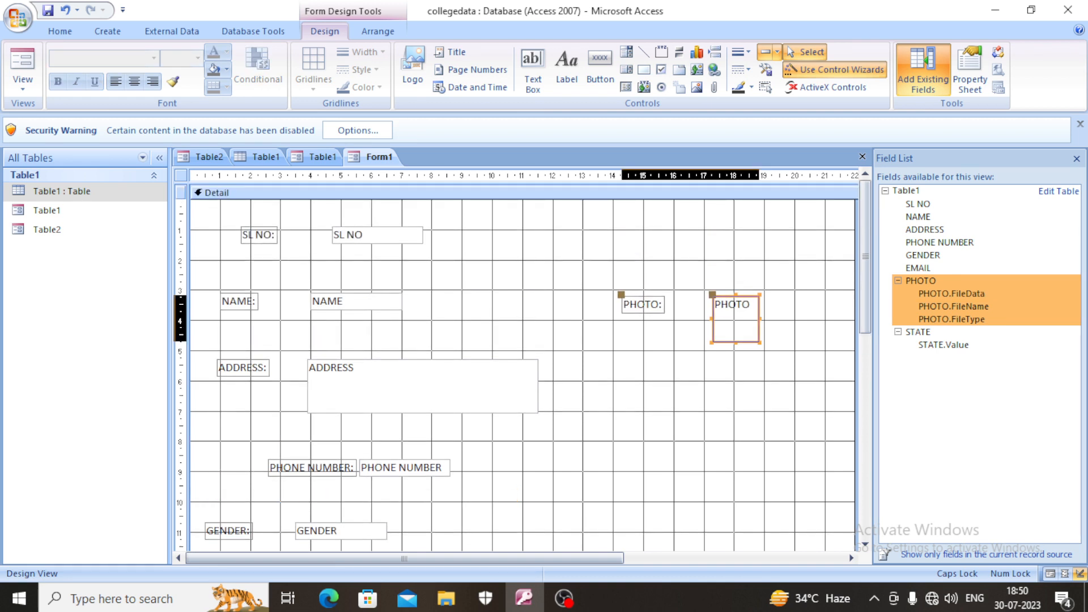
mouse_move(731, 323)
mouse_down()
mouse_move(712, 251)
mouse_move(717, 327)
mouse_up()
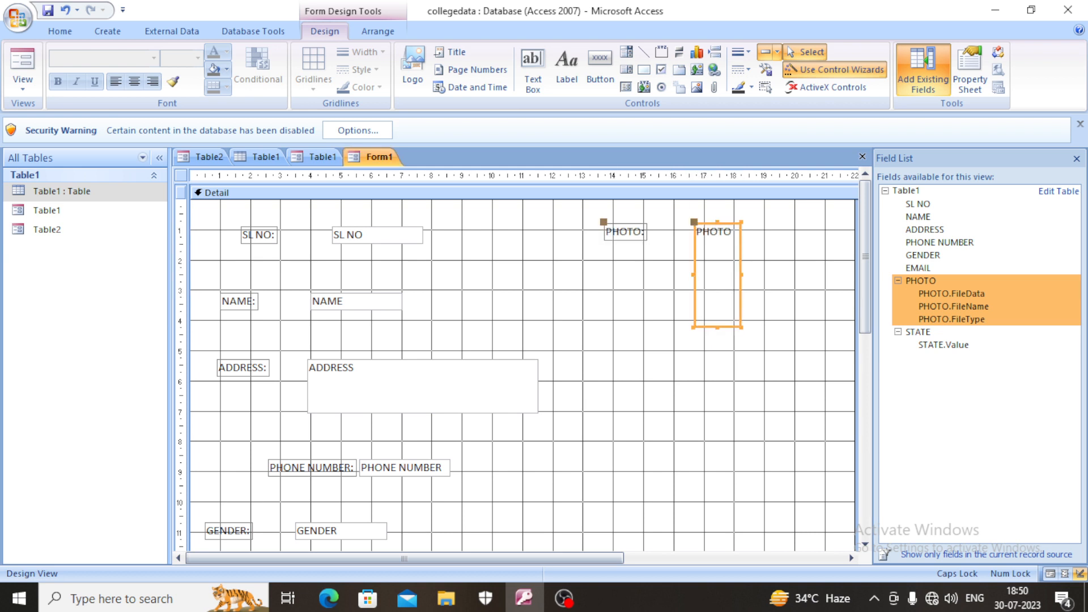
drag(741, 275, 769, 275)
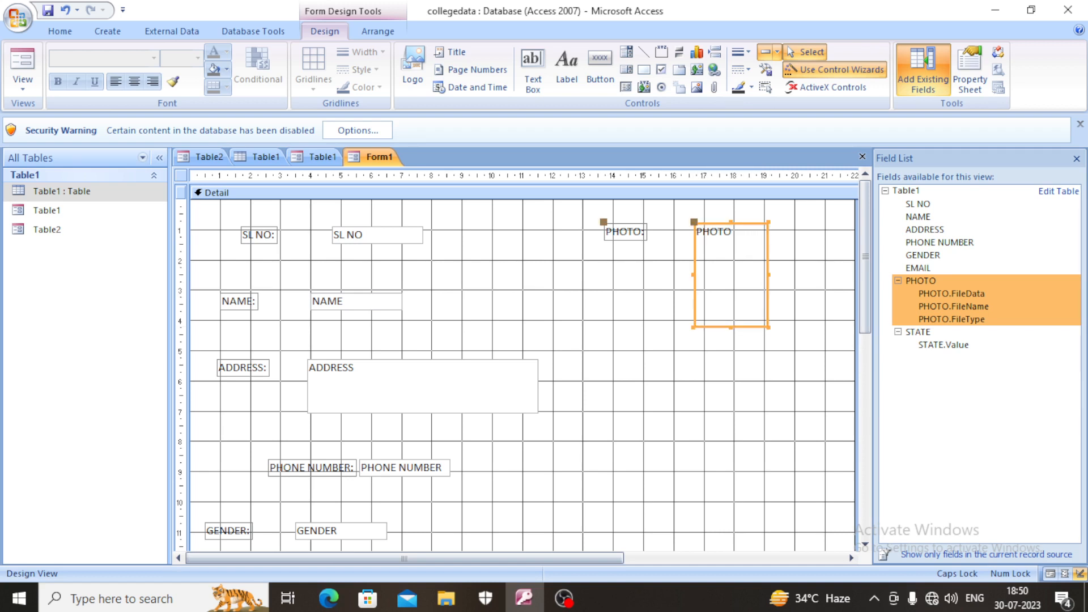
- Move the SL NO label and field toward the form's left edge, and make the label centered, bold and dark red
click(258, 235)
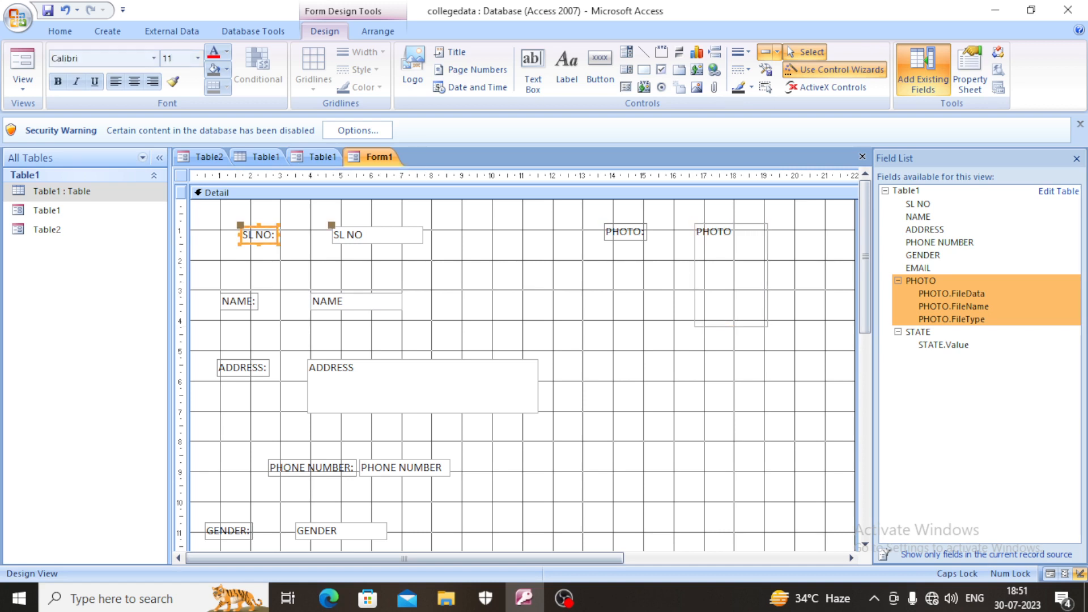
drag(258, 235, 226, 238)
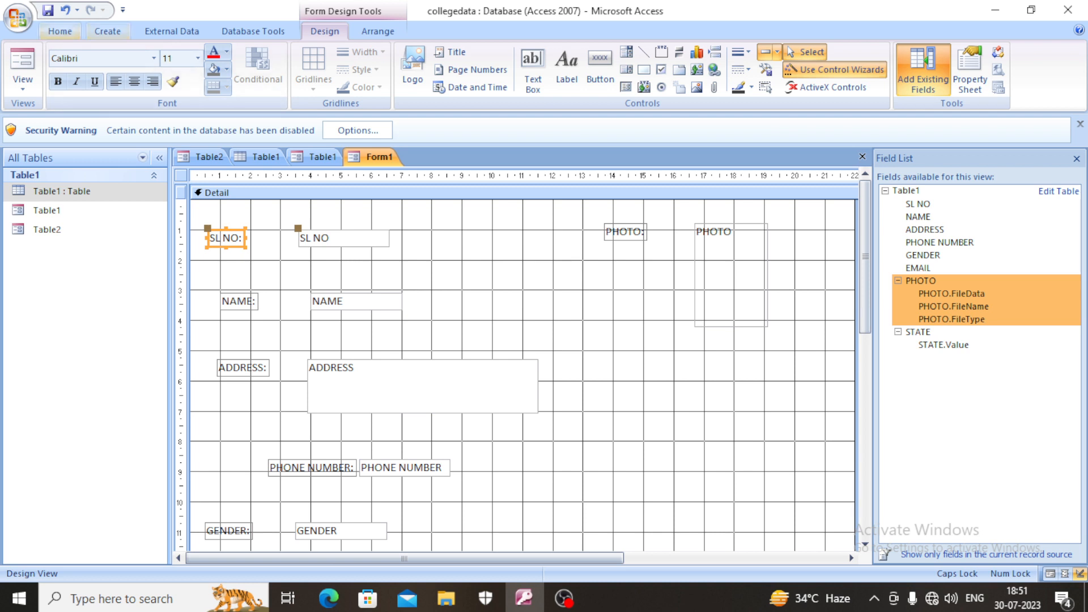
click(60, 32)
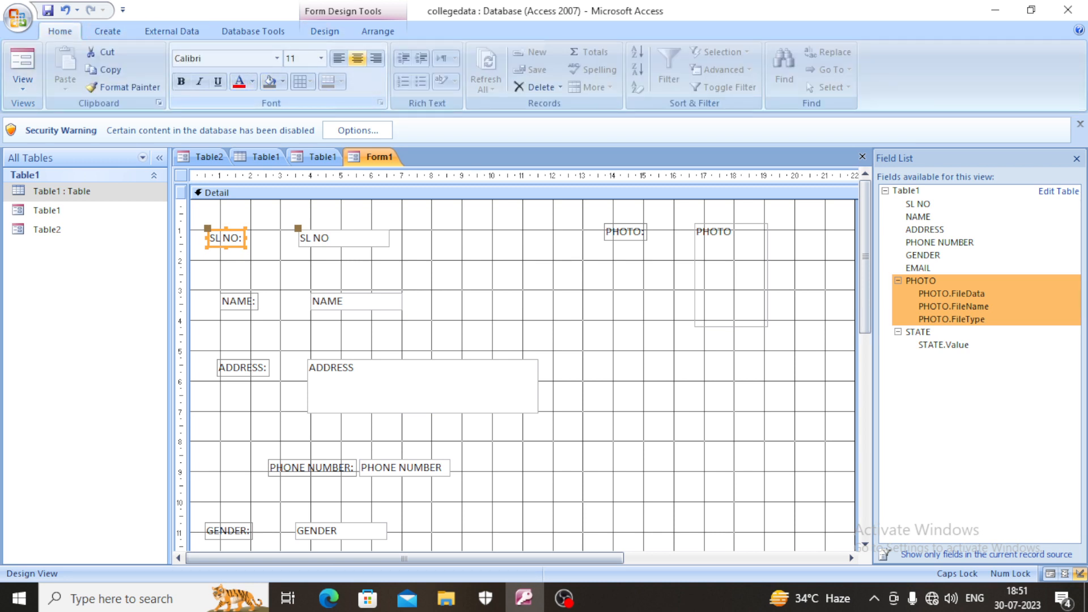
click(357, 58)
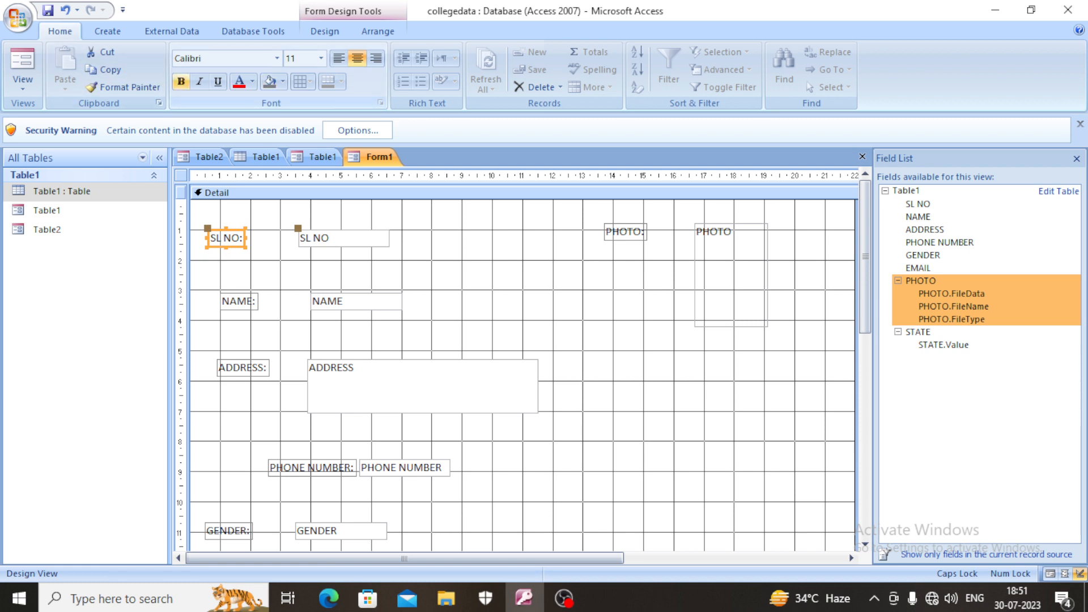
click(180, 82)
click(252, 81)
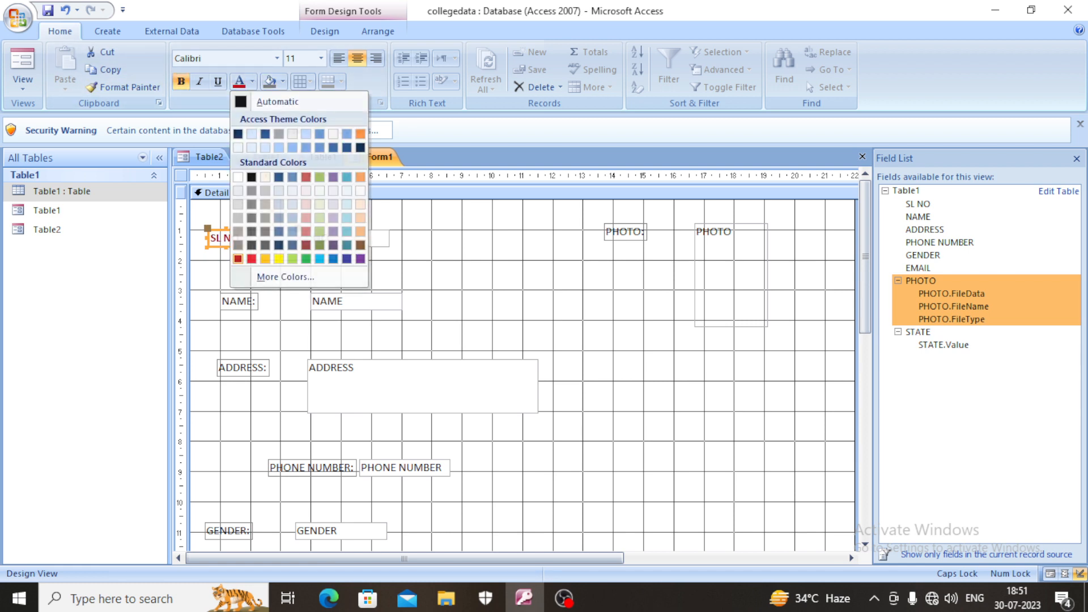
click(238, 258)
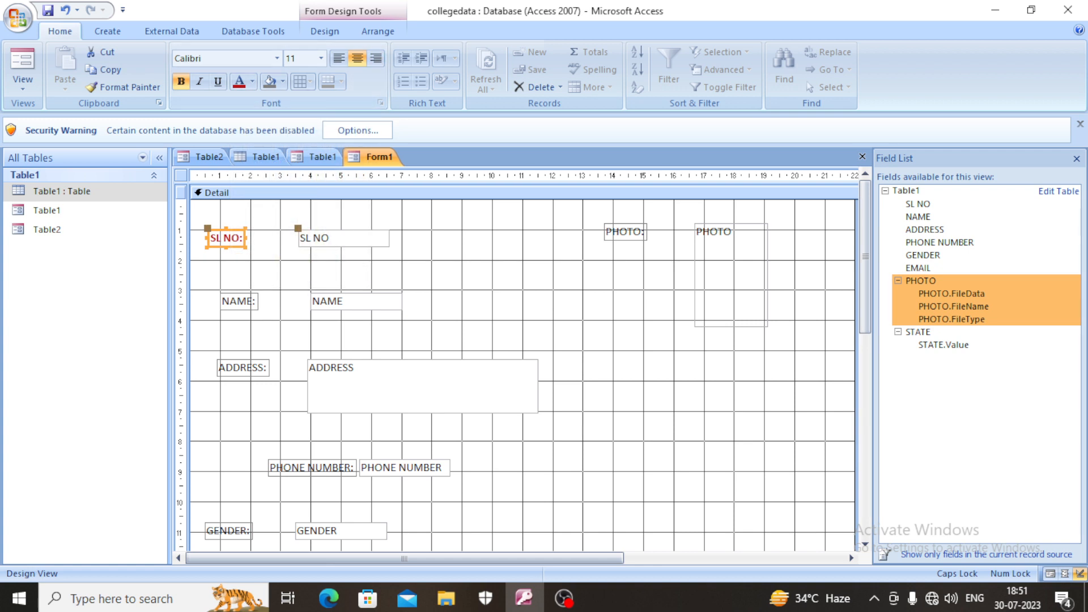
- Move the NAME label and field toward the form's left edge, and make the label bold and red
click(239, 302)
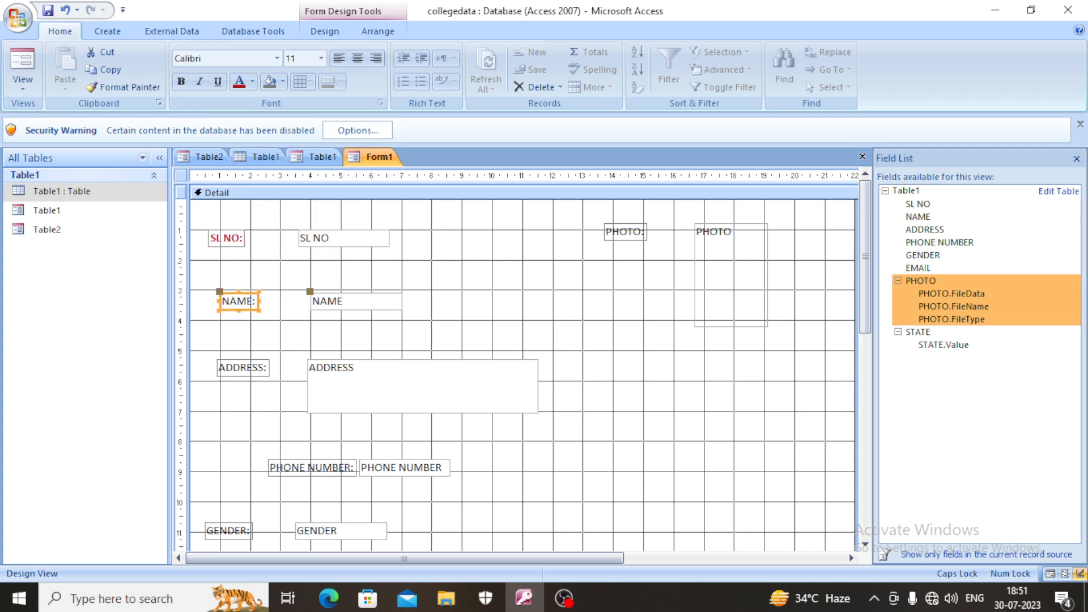
drag(238, 302, 221, 293)
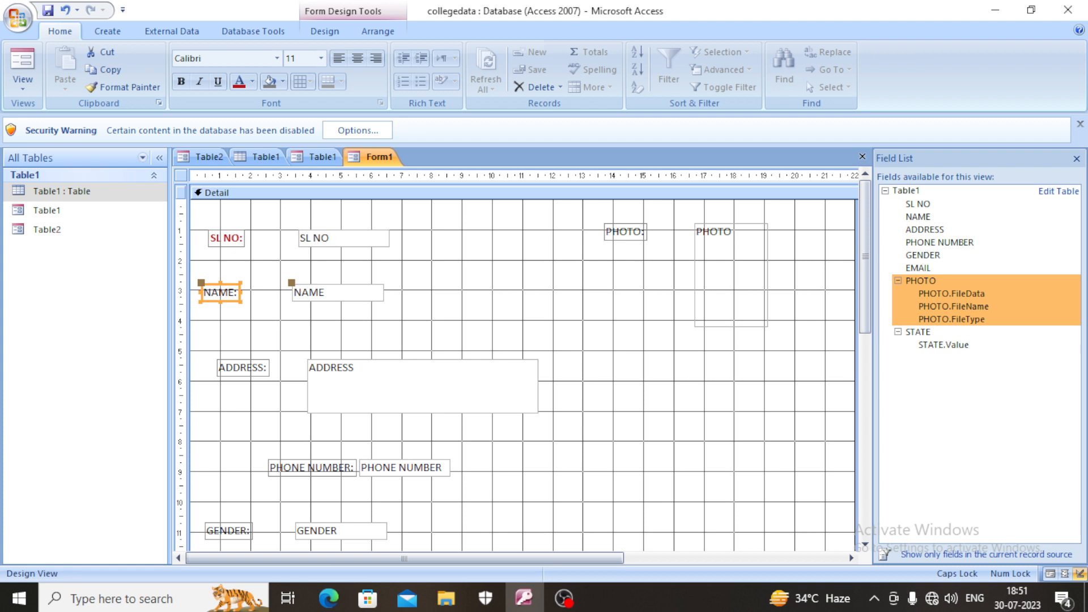
click(180, 81)
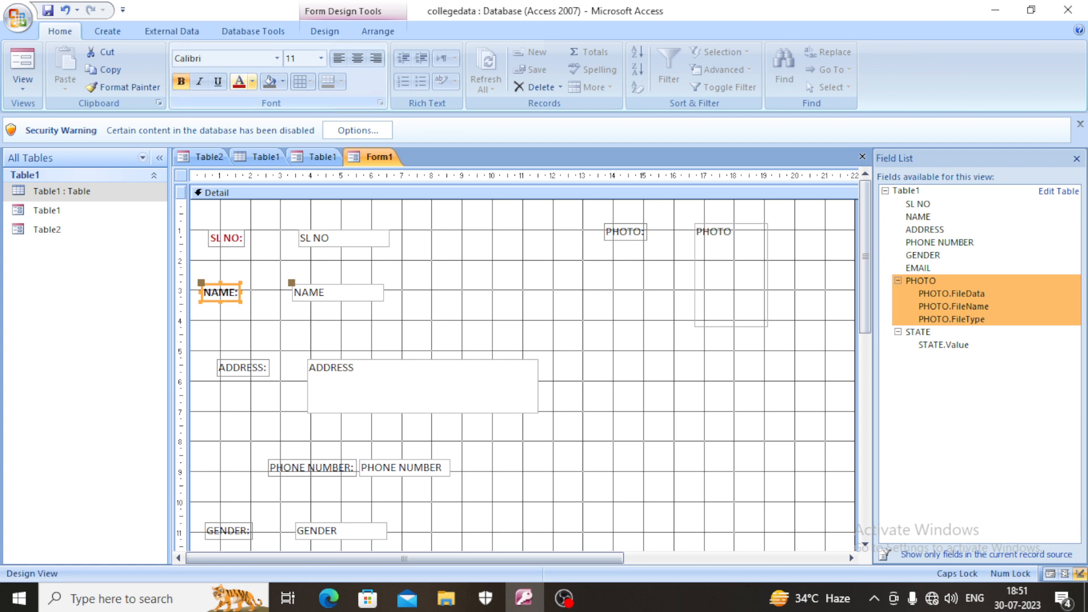
click(252, 81)
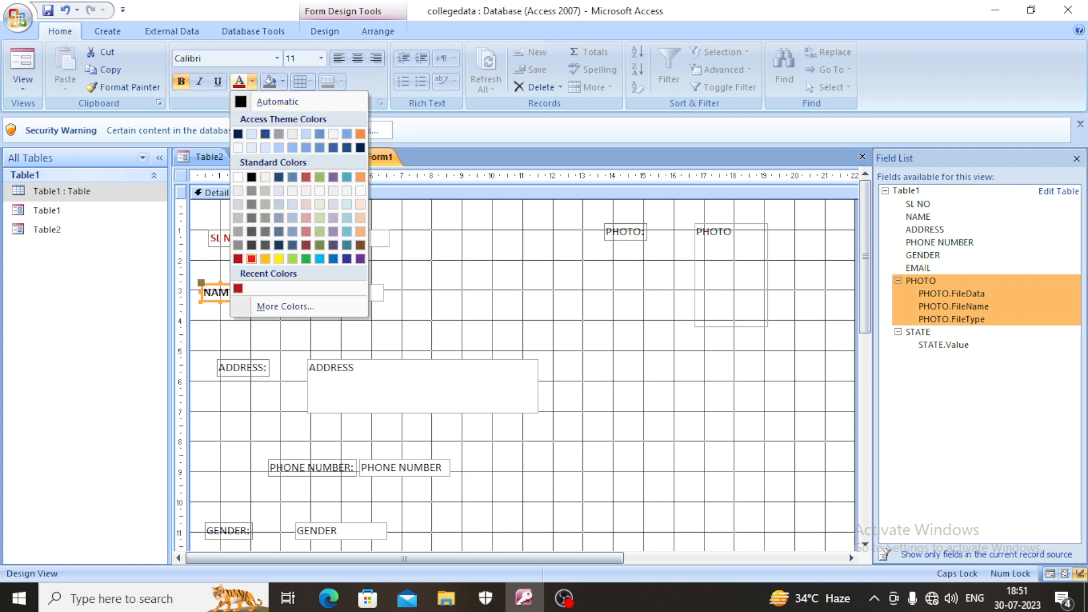
click(251, 258)
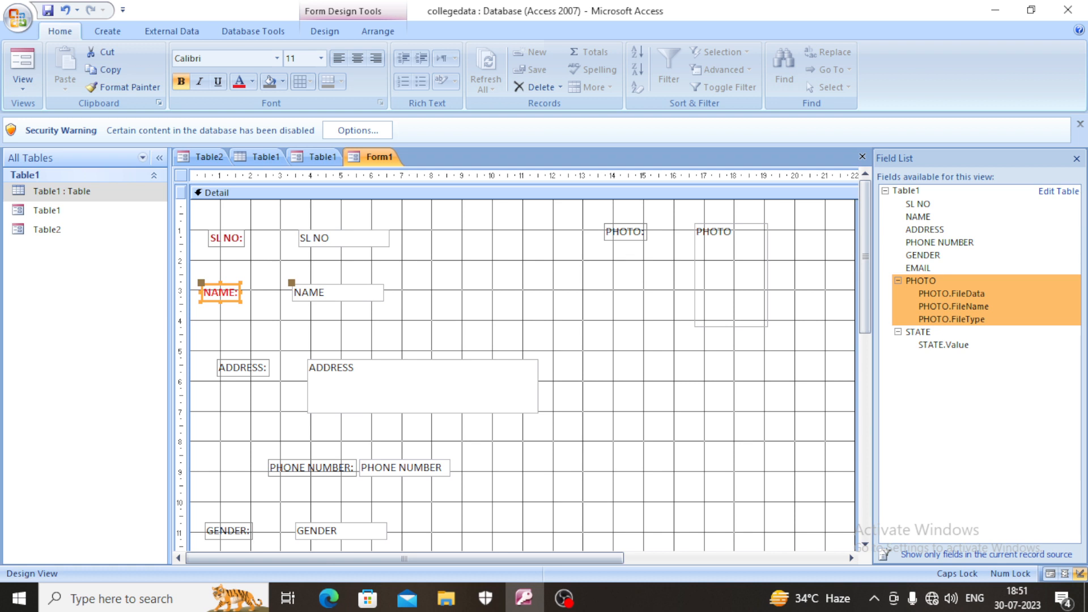
- Widen the SL NO and NAME labels leftward so both begin at the form's left edge
click(226, 238)
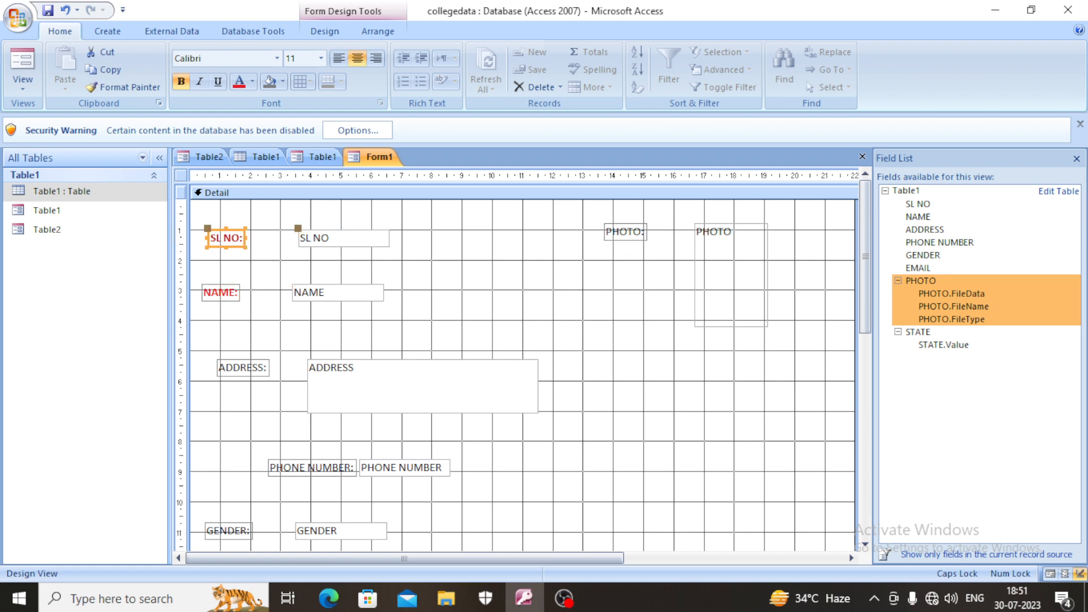
drag(208, 238, 193, 238)
click(221, 292)
drag(202, 293, 193, 292)
- Widen the NAME field to about 3.9 on the ruler and center its text
click(329, 293)
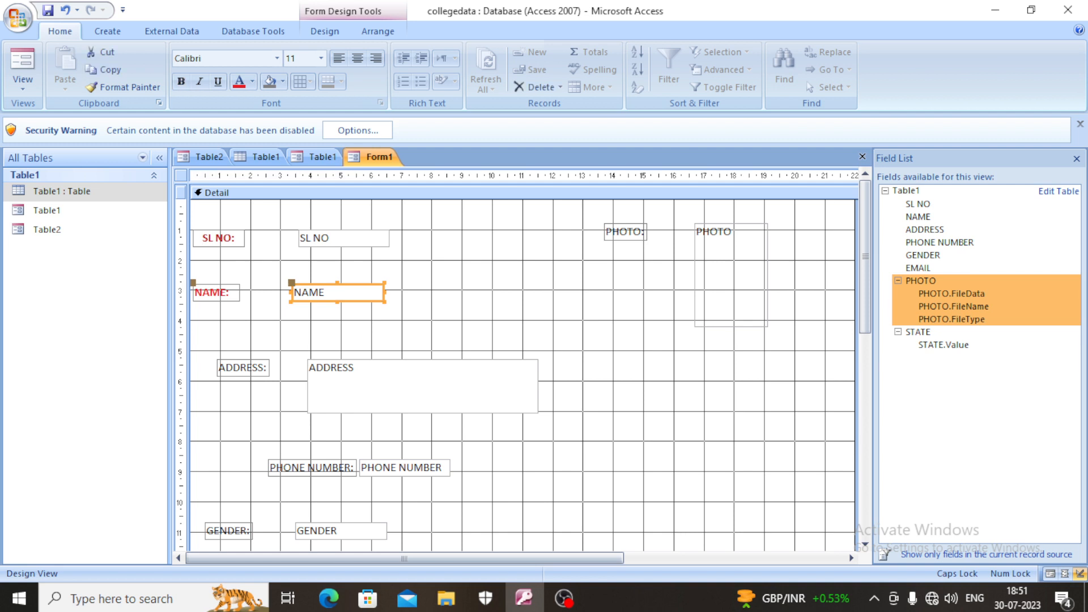
drag(385, 293, 410, 293)
click(357, 58)
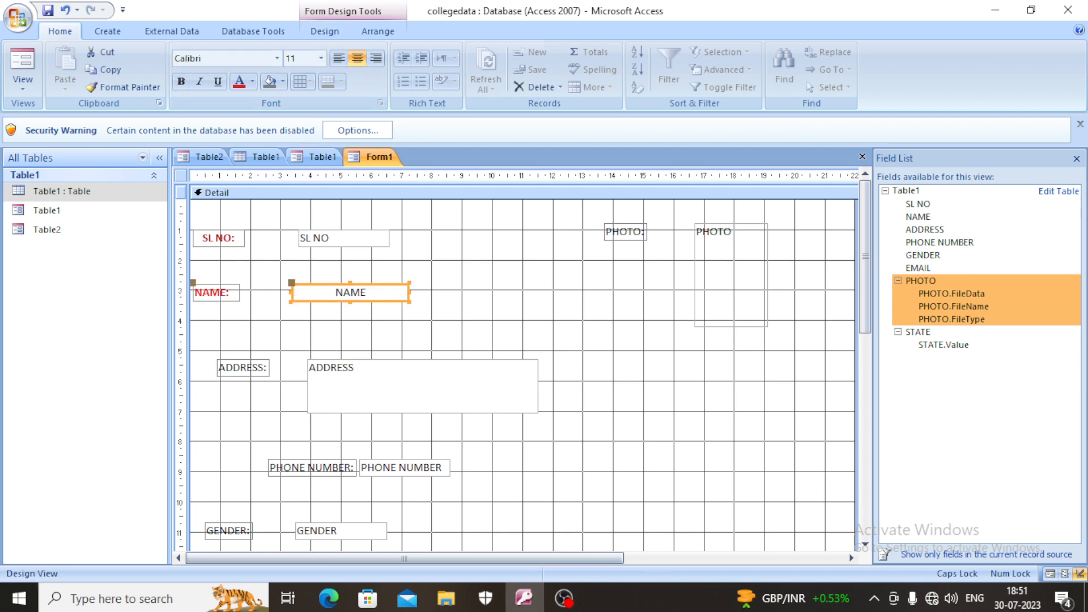
- Move the ADDRESS label and field toward the form's left edge and left-align the field's text
click(243, 368)
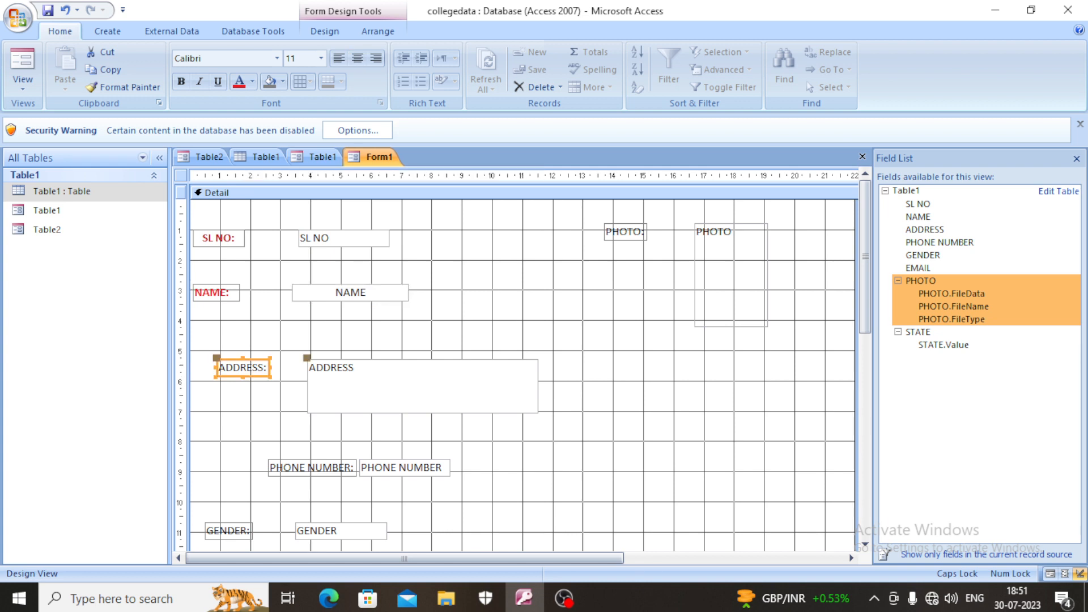
drag(243, 367, 220, 371)
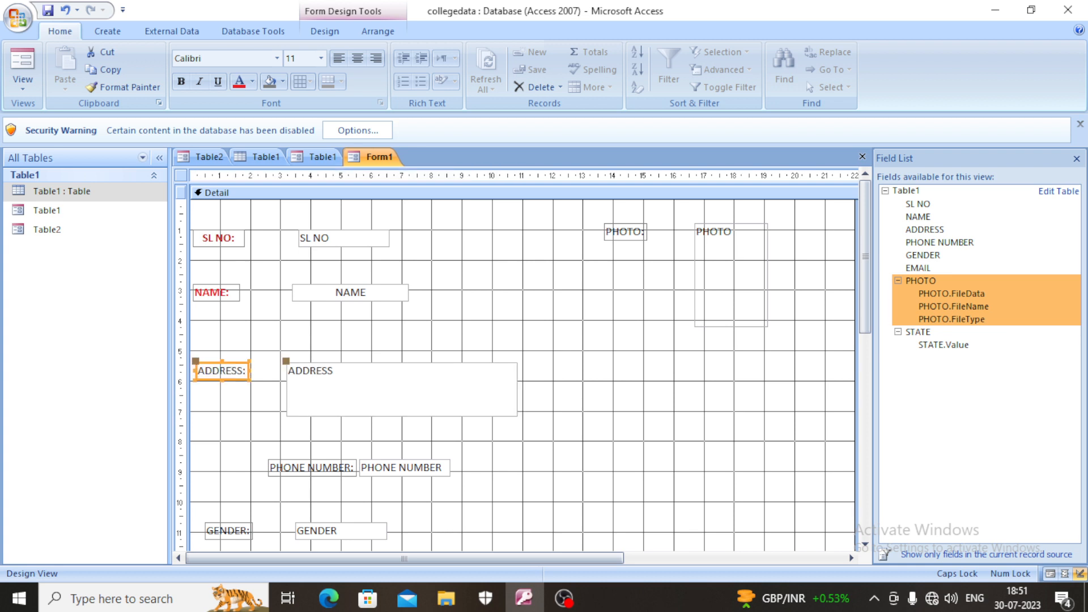
click(340, 388)
click(357, 58)
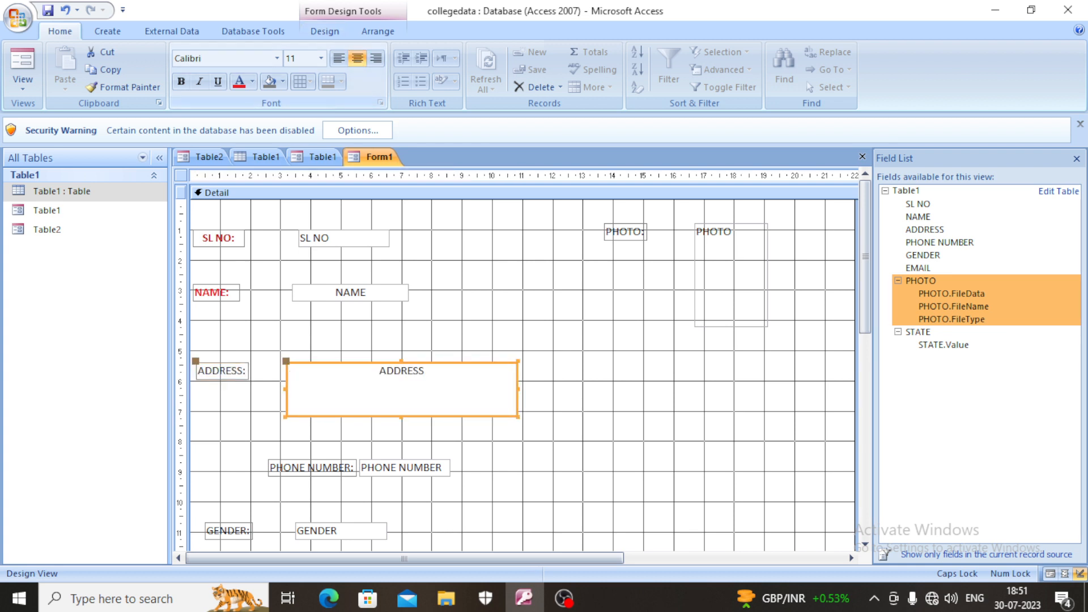
click(339, 57)
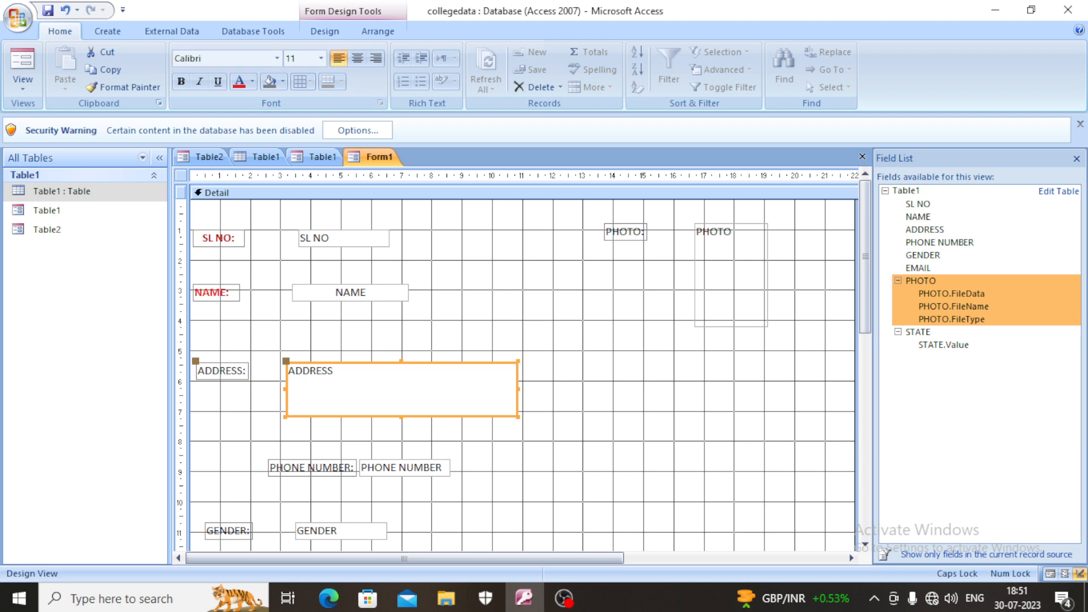
- Move the PHONE NUMBER label and field toward the form's left edge, and widen the field to about 6.3 on the ruler
click(312, 468)
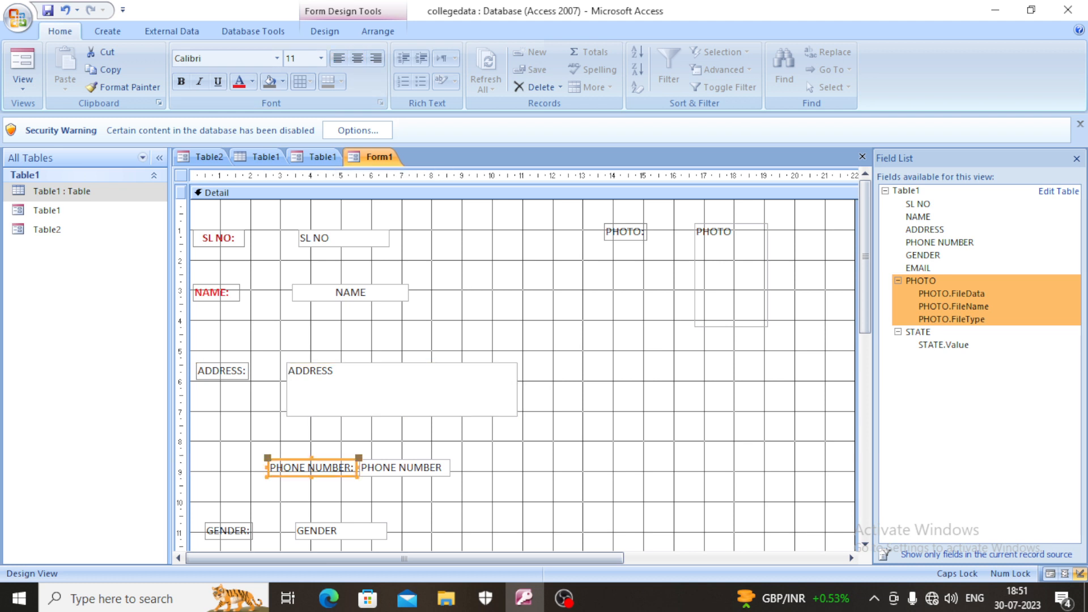
drag(312, 468, 505, 461)
click(332, 461)
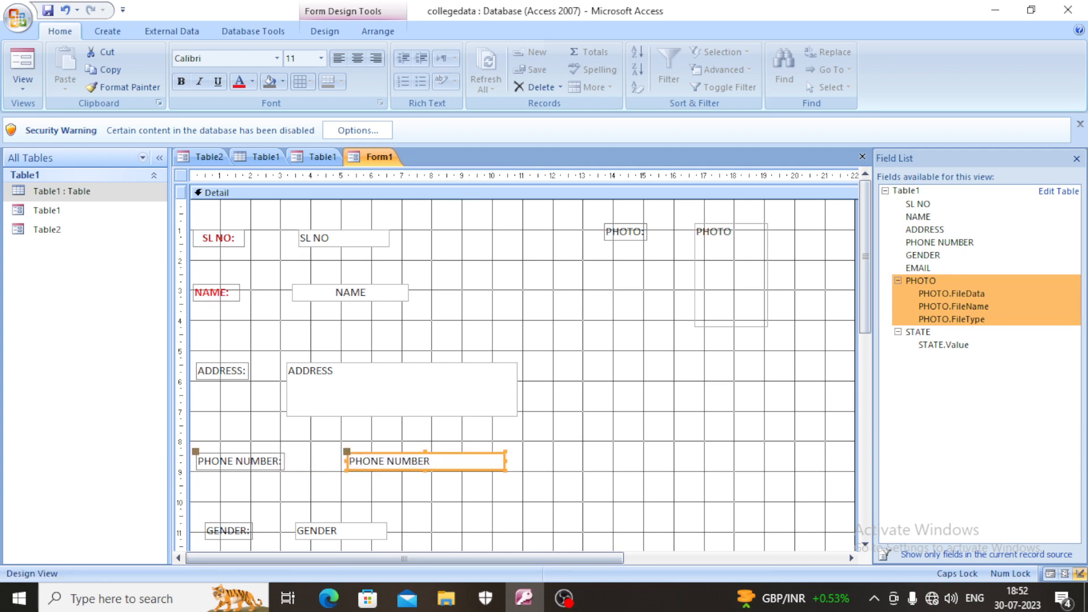
drag(346, 461, 315, 460)
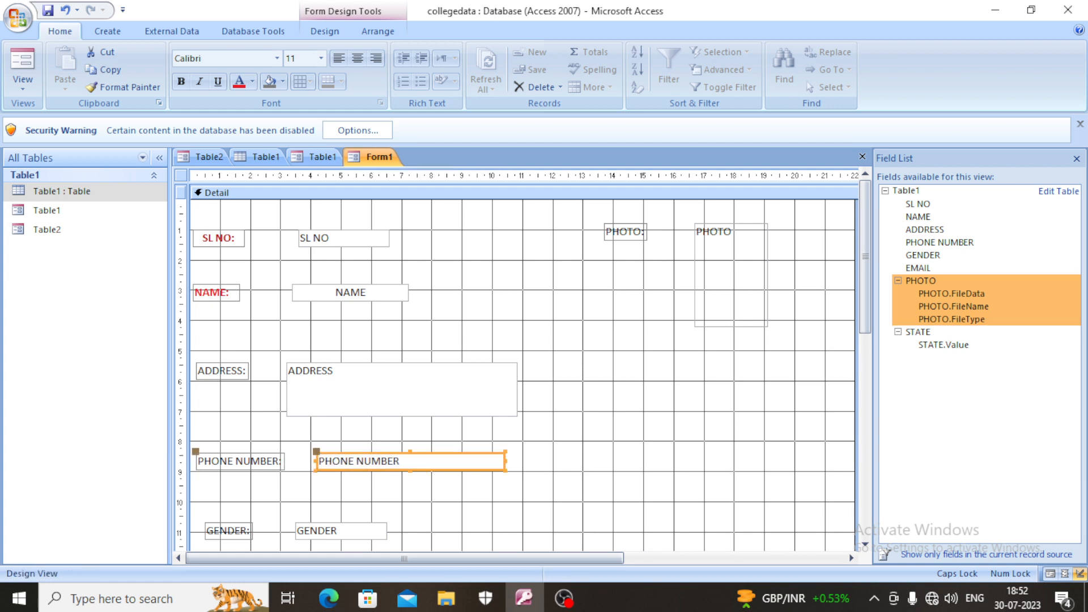
- Make the ADDRESS and PHONE NUMBER labels bold and red
click(221, 372)
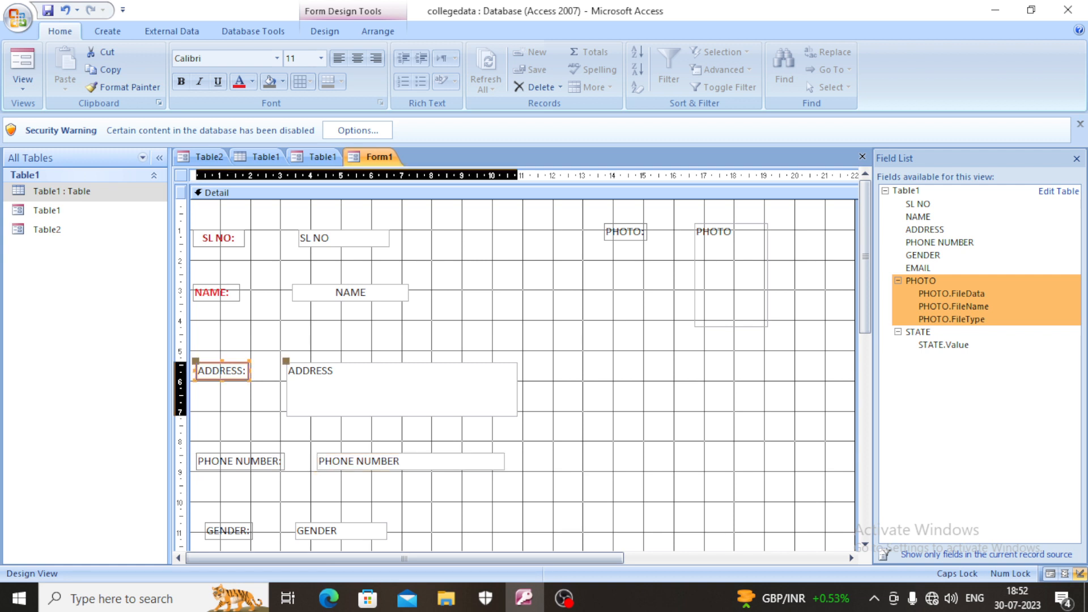
click(182, 82)
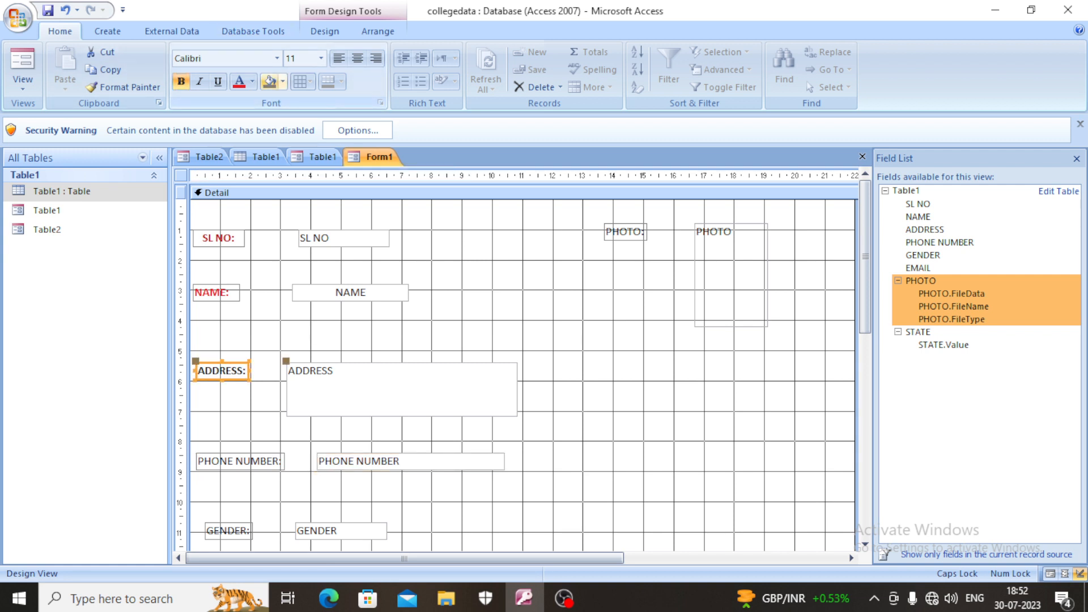
click(238, 81)
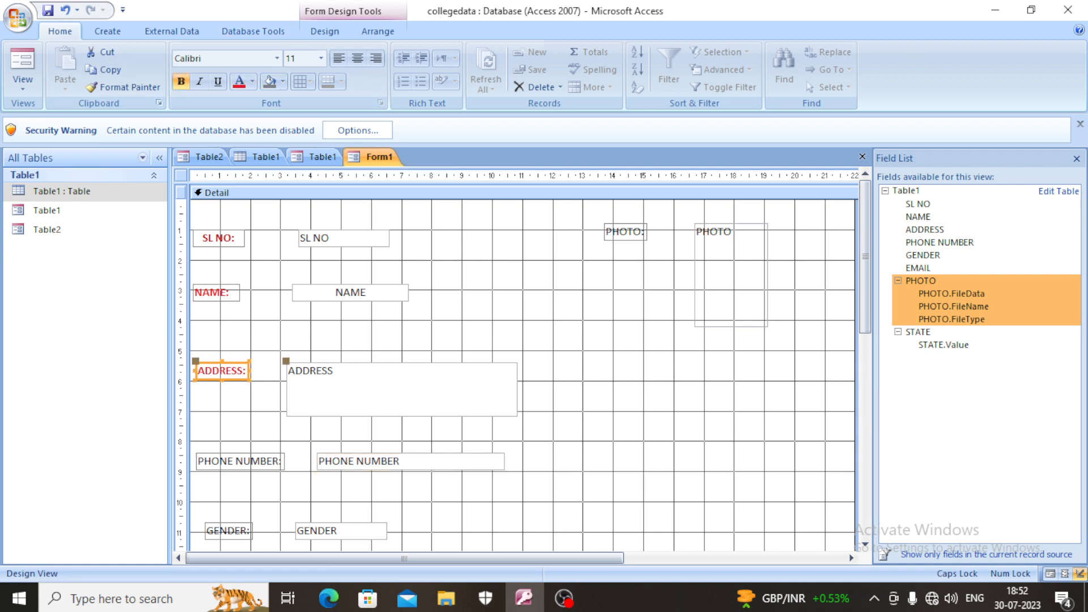
click(238, 461)
click(181, 82)
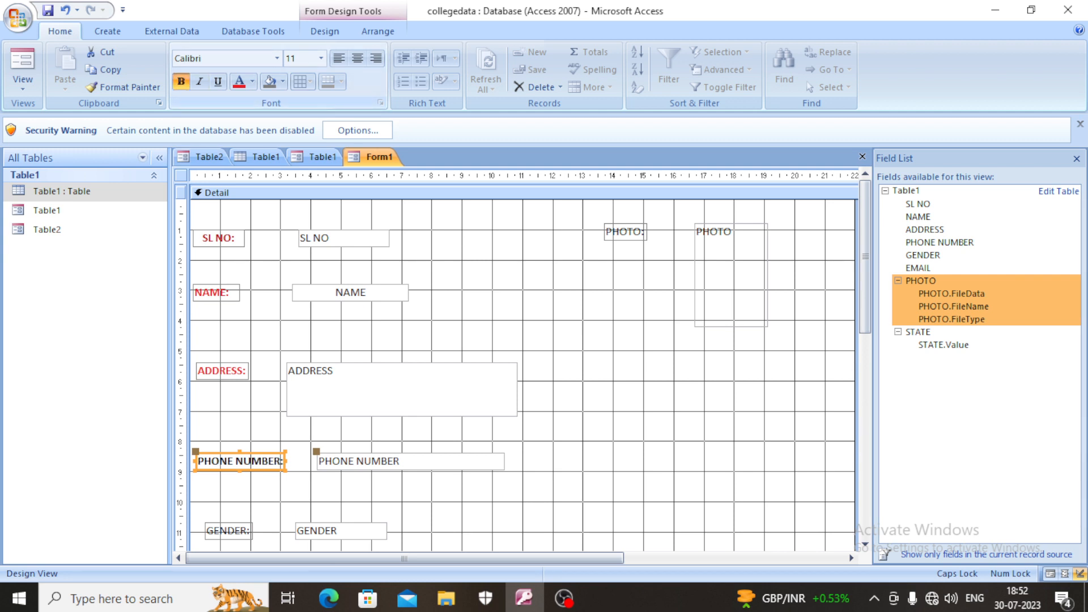
click(238, 81)
- Move the GENDER label and field up and left, closer beneath PHONE NUMBER, and center the field's text
scroll(516, 363, down, 2)
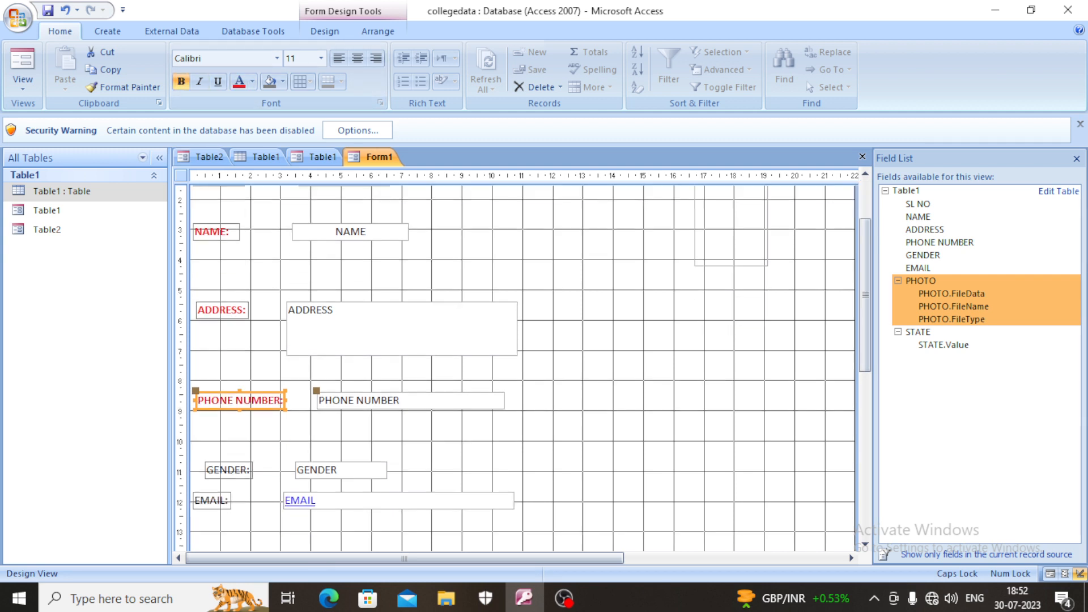
click(228, 470)
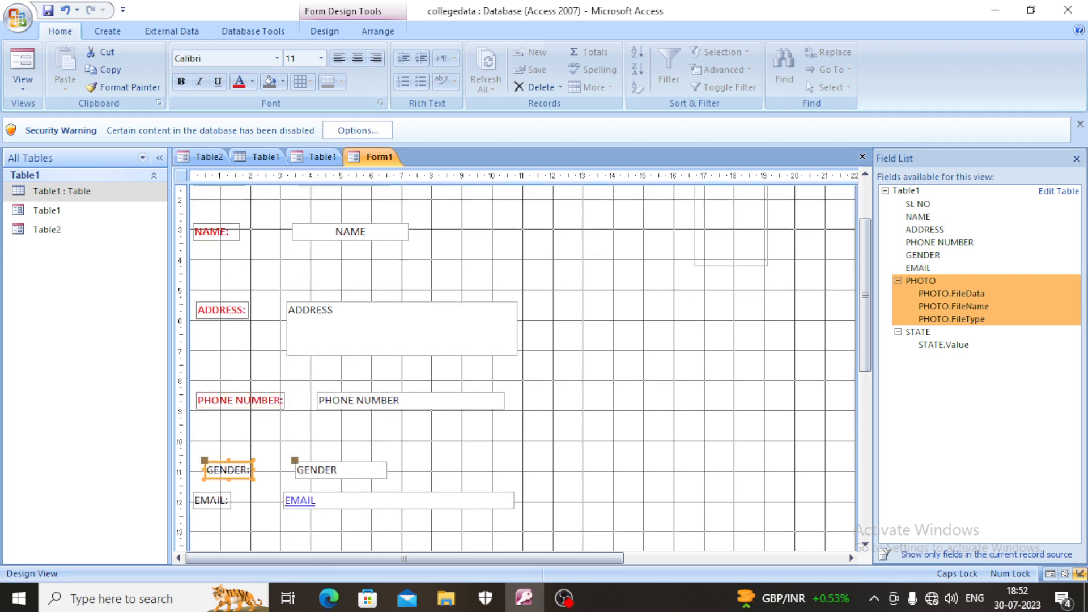
drag(228, 471, 221, 440)
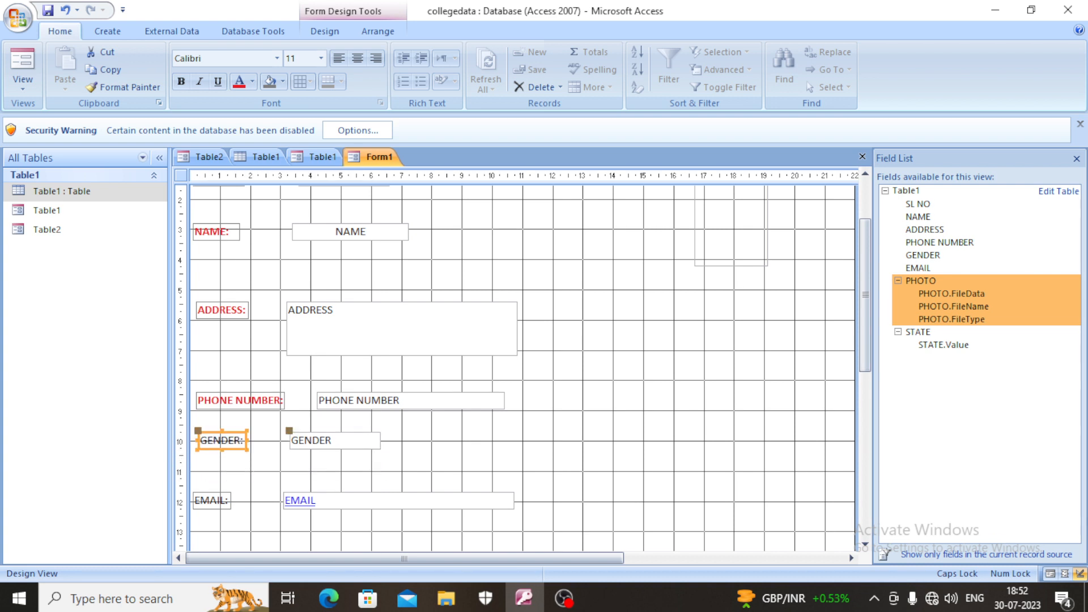
click(334, 441)
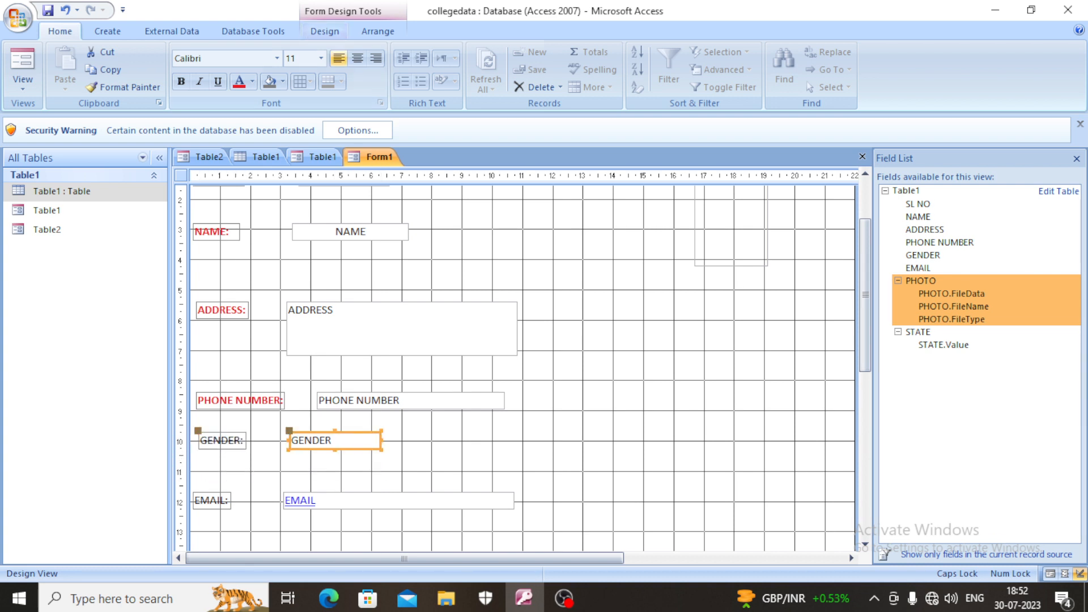
click(357, 58)
- Make the GENDER label bold and red
click(222, 441)
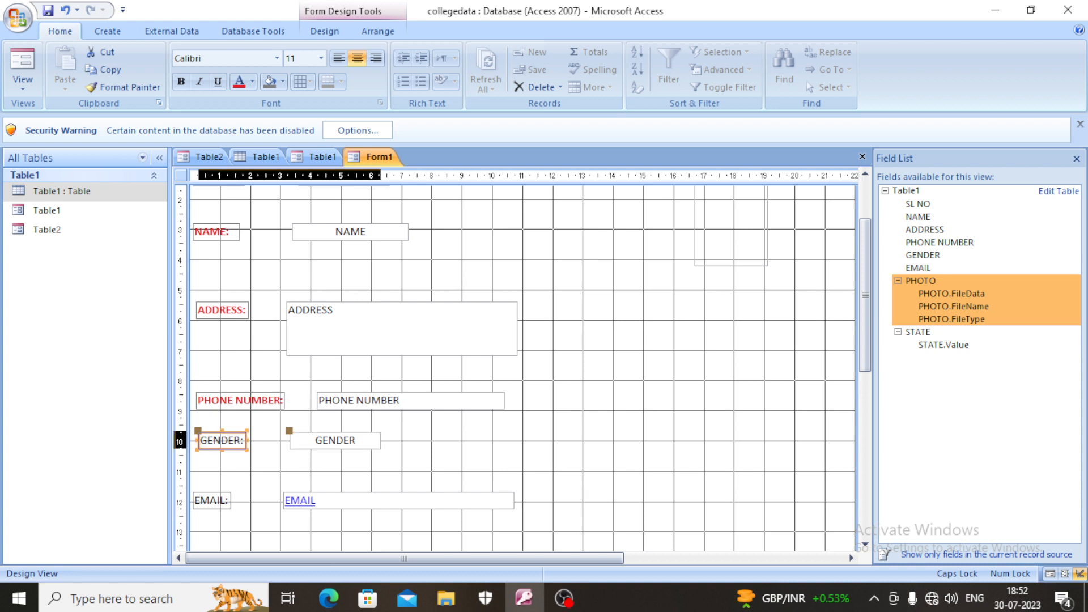
click(181, 81)
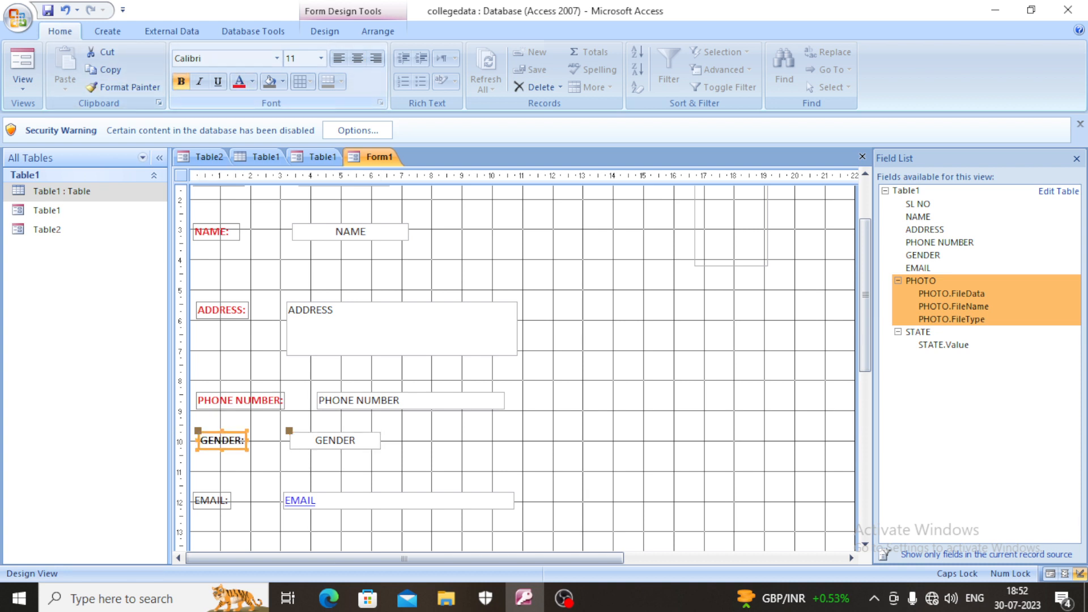
click(238, 81)
- Center the text in the EMAIL field and make the EMAIL label bold and red
scroll(521, 368, down, 2)
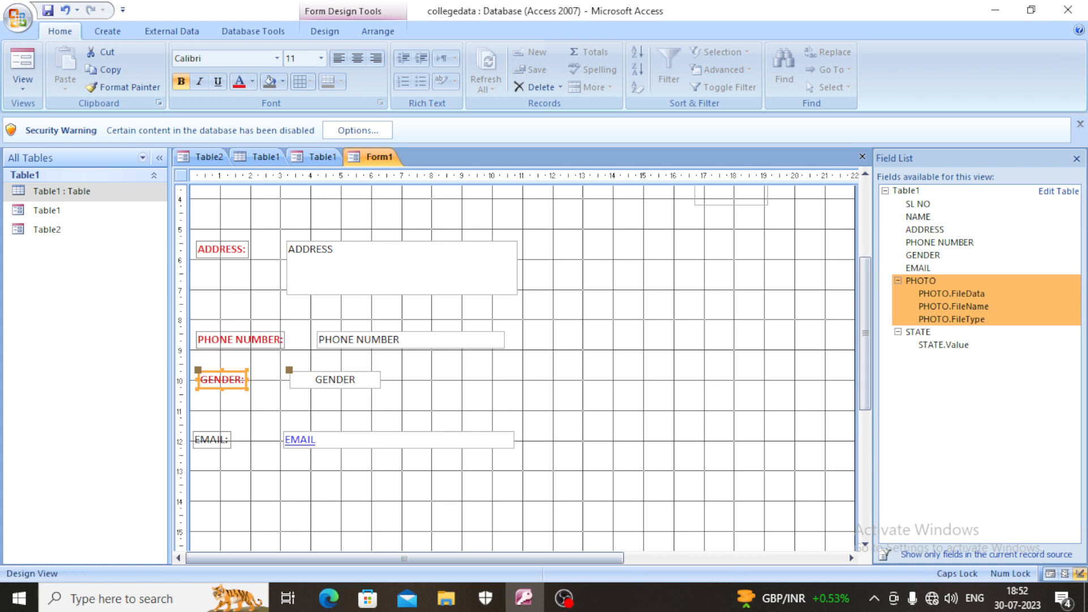
click(398, 440)
click(358, 59)
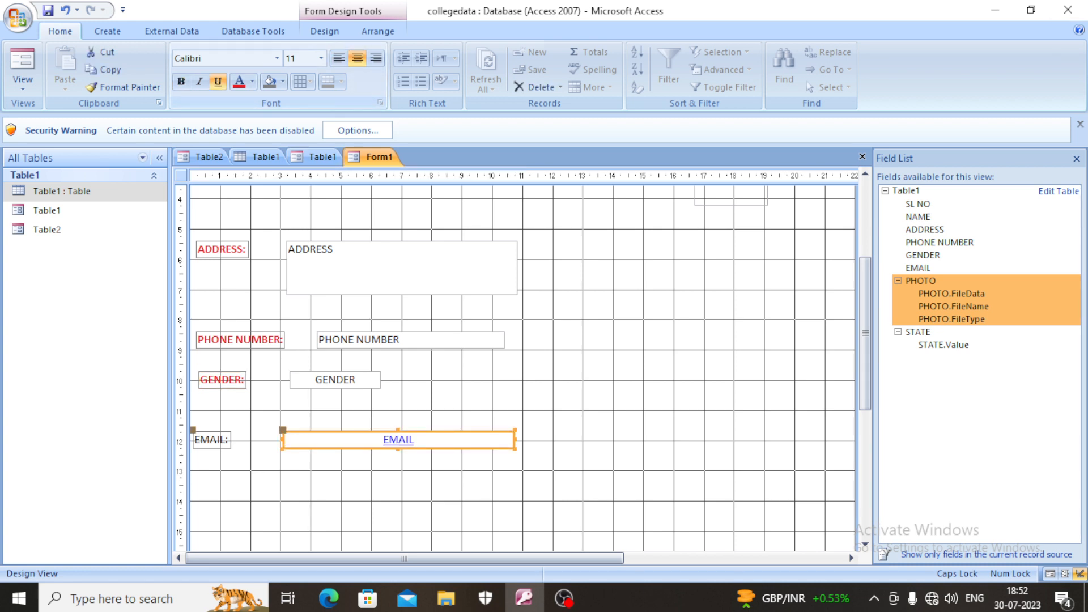
click(211, 440)
click(239, 82)
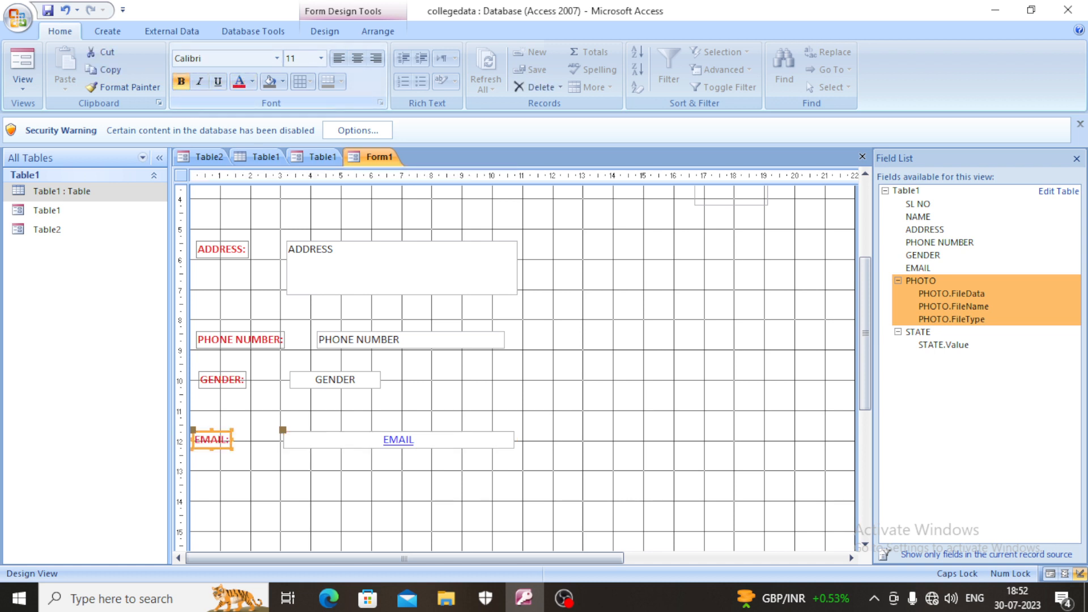
- Add the STATE field of Table1 to the form beneath the EMAIL field
scroll(521, 363, down, 5)
scroll(521, 362, up, 5)
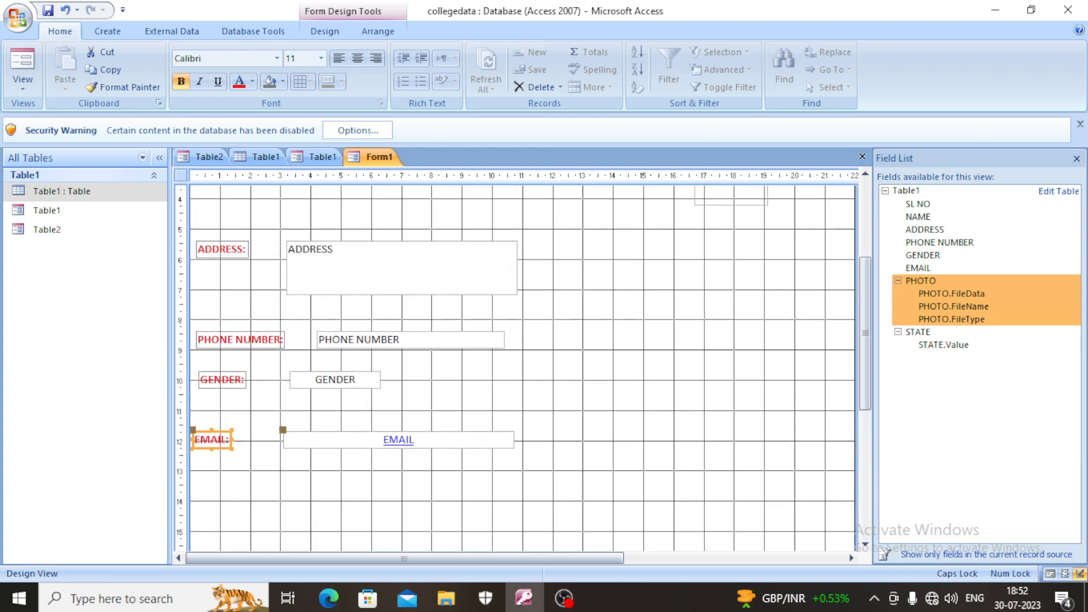
click(918, 333)
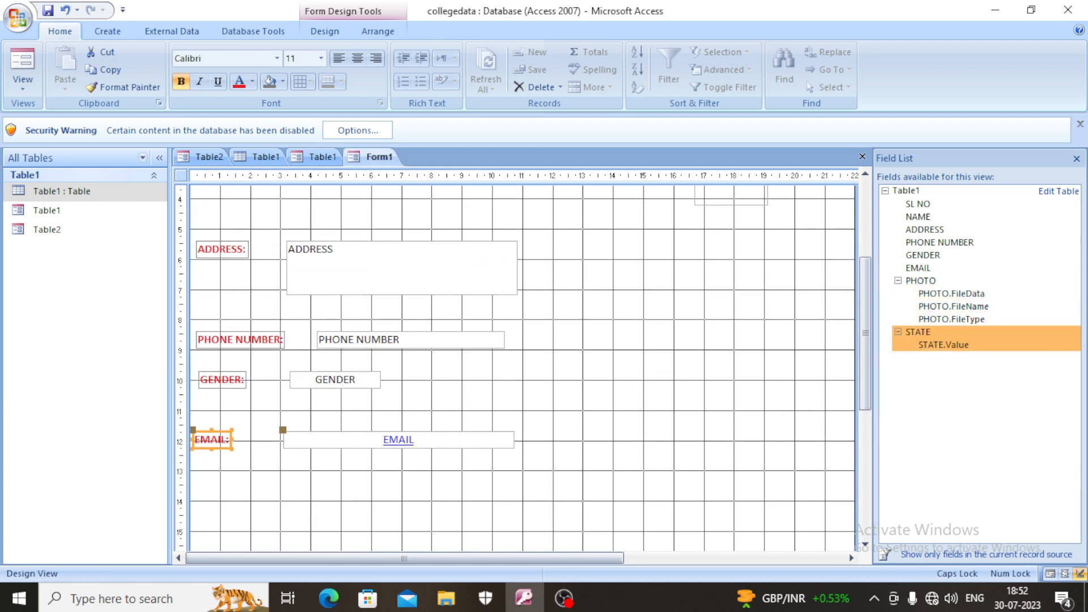
drag(918, 332, 315, 485)
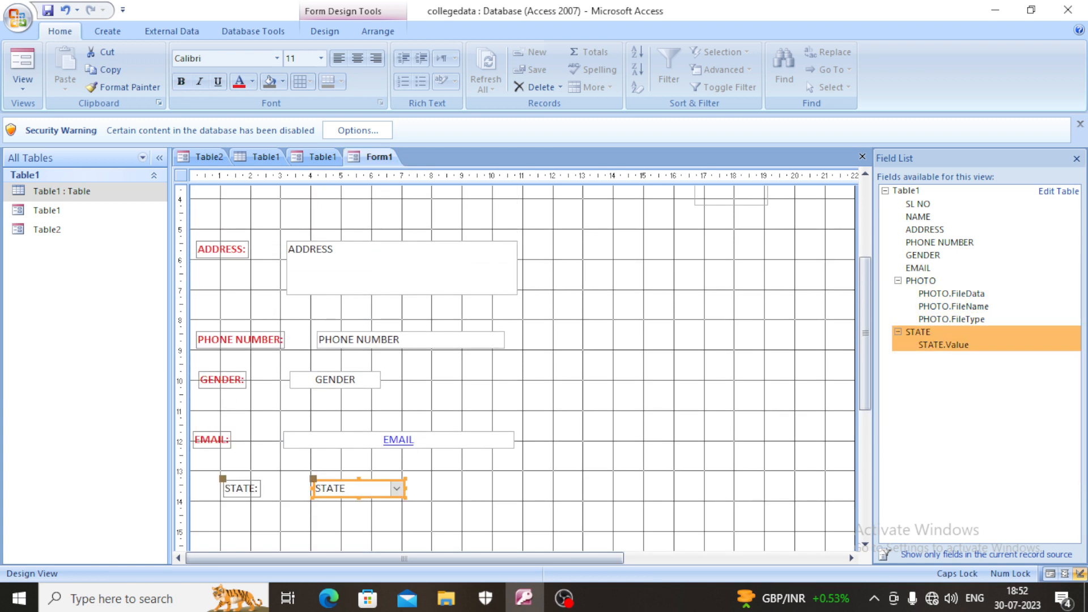
- Widen the STATE label toward the form's left edge, and center the text of both the label and its combo box
click(241, 488)
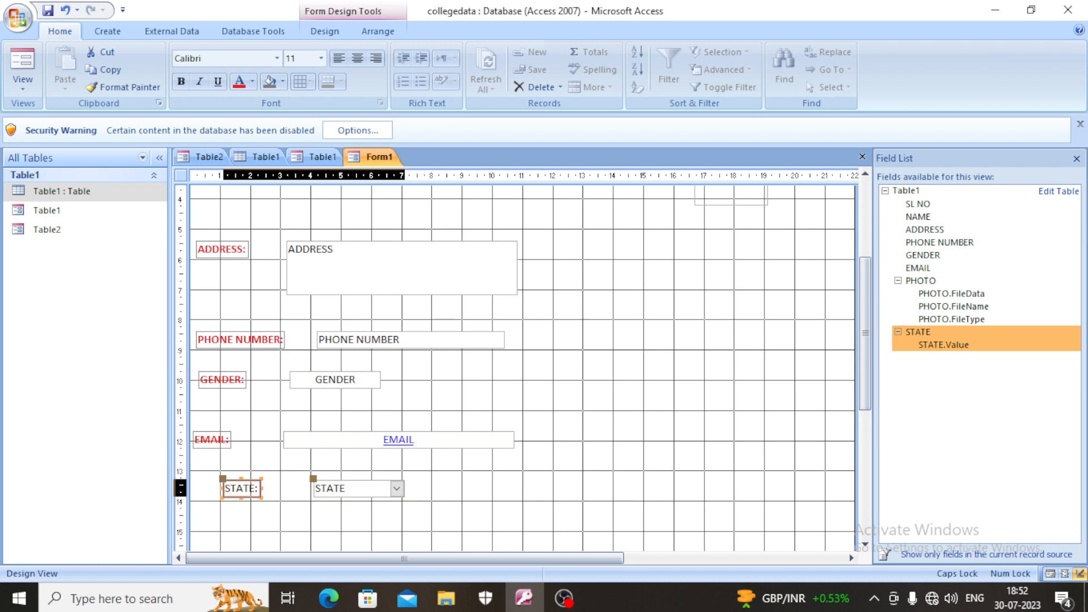
drag(221, 488, 194, 488)
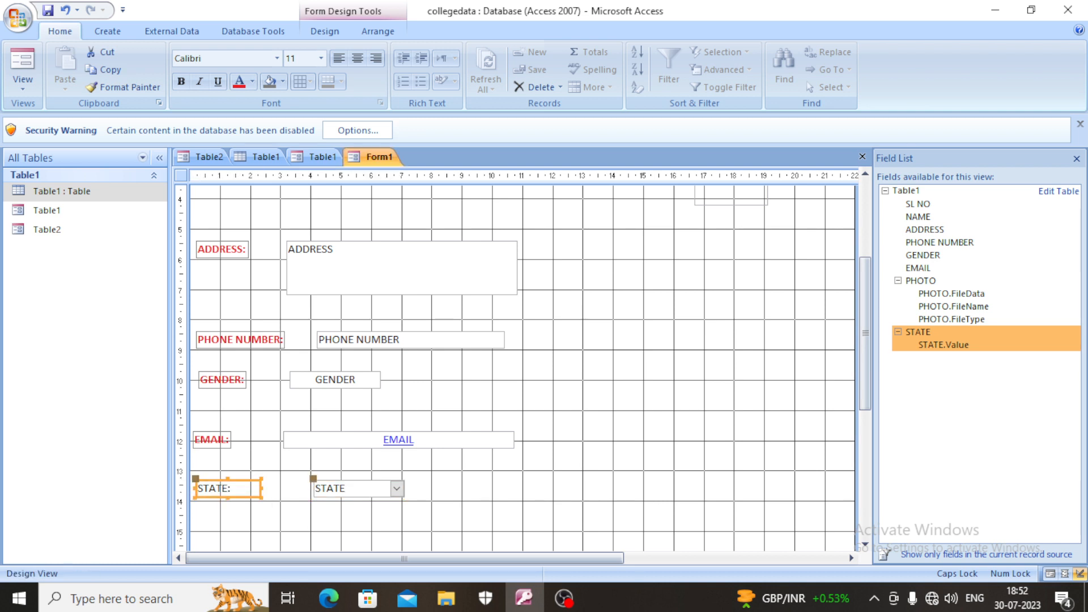
click(358, 59)
click(352, 489)
click(357, 58)
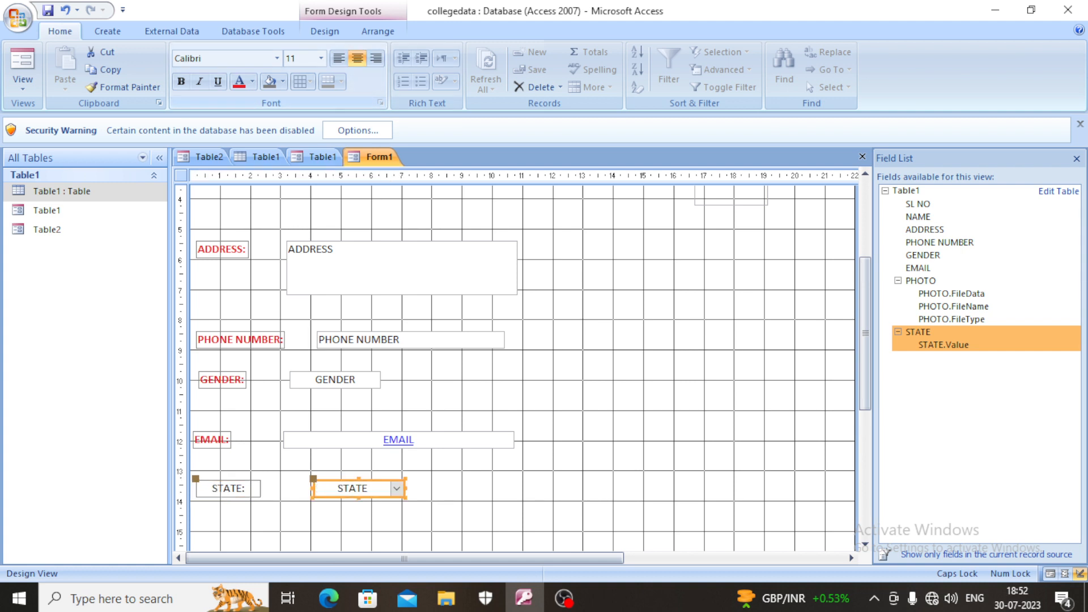
- Make the STATE label bold and red
click(227, 489)
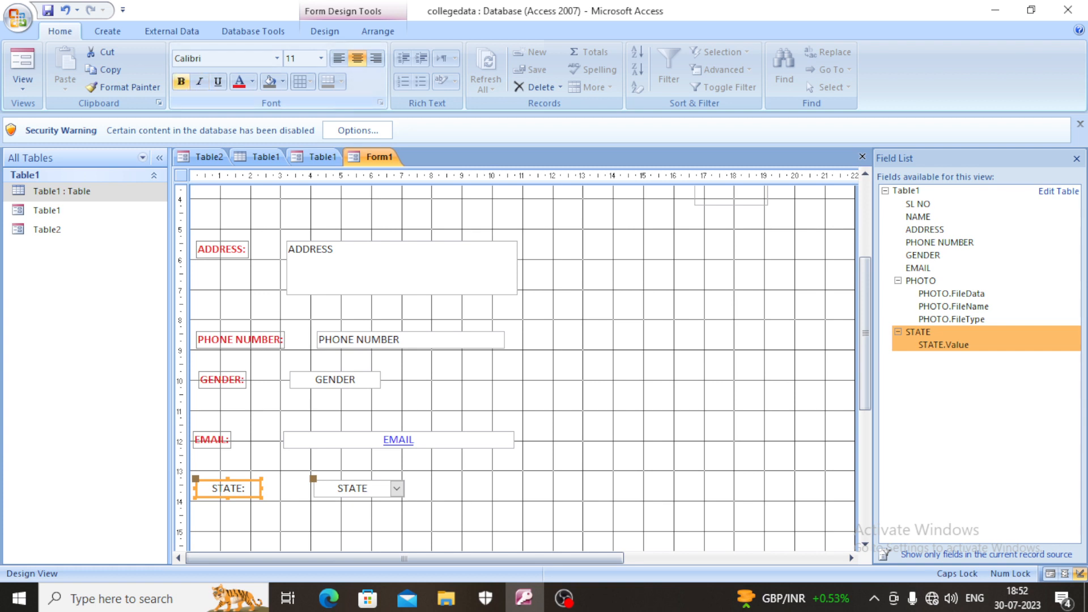
click(181, 82)
click(238, 81)
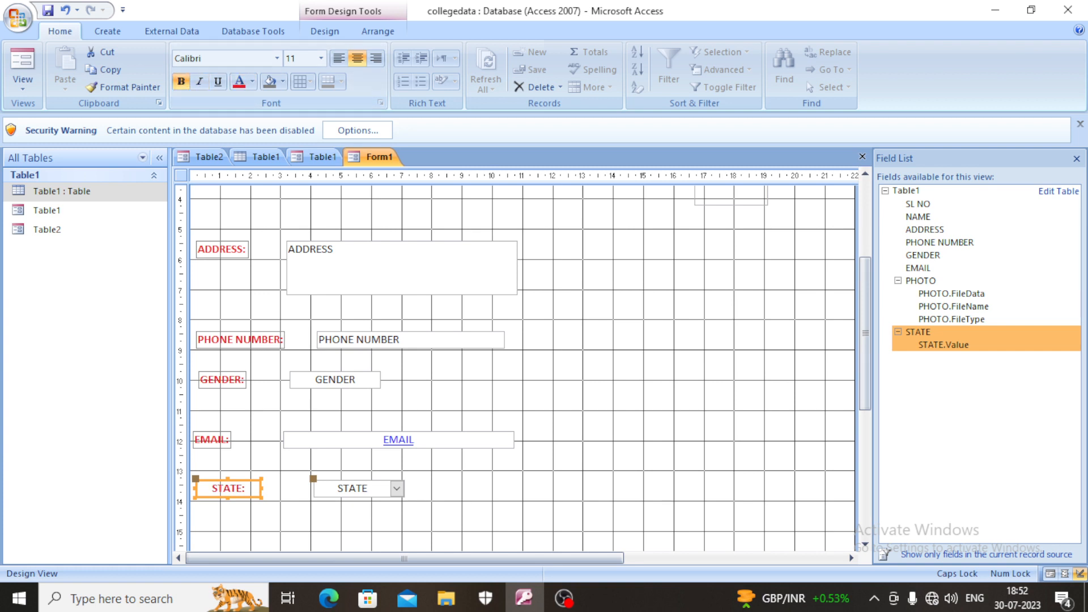
- Make the PHOTO label bold and red, and center the content of the PHOTO attachment box
scroll(521, 362, up, 4)
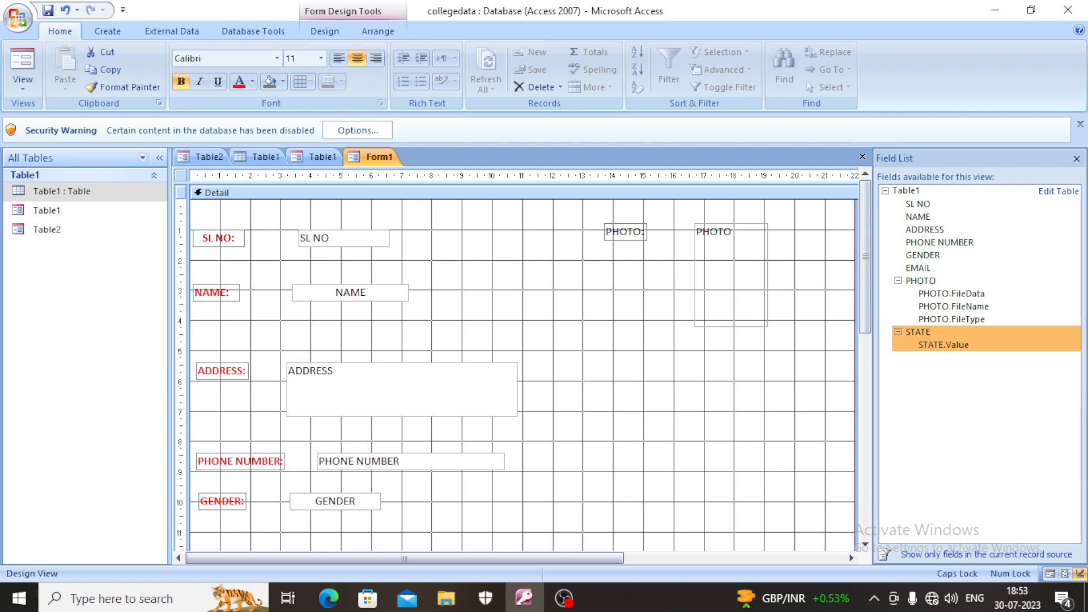
click(625, 231)
click(239, 82)
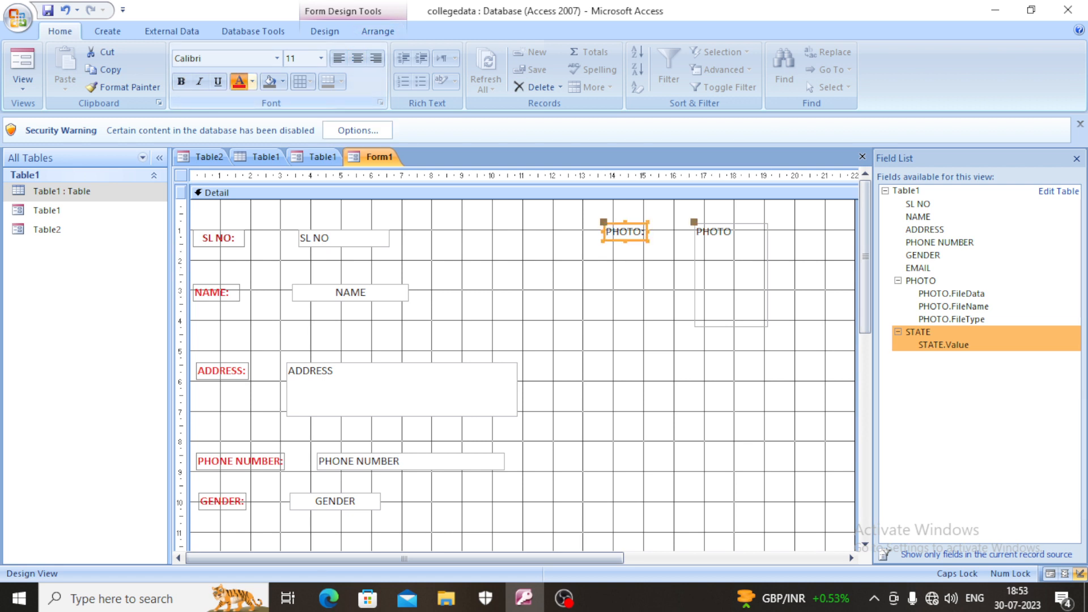
click(181, 82)
click(730, 266)
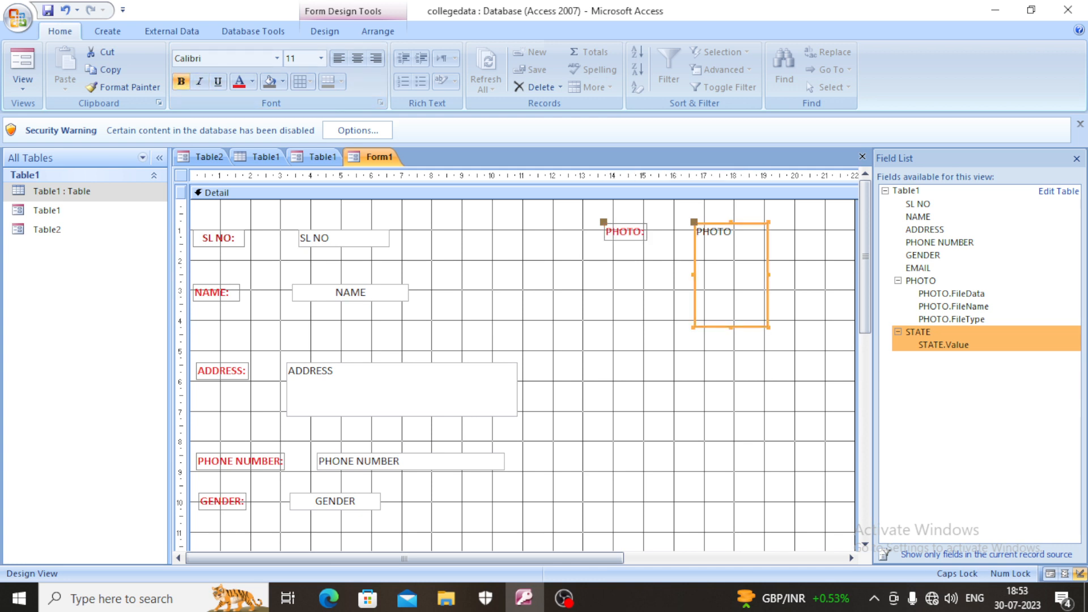
click(358, 59)
scroll(523, 340, down, 3)
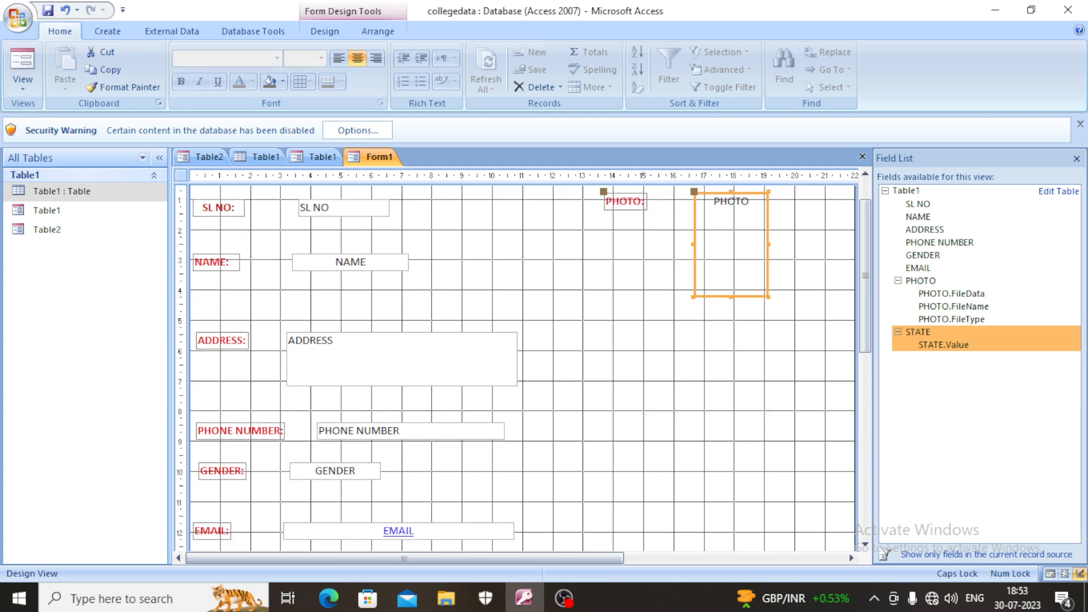
scroll(522, 340, down, 3)
scroll(522, 340, down, 2)
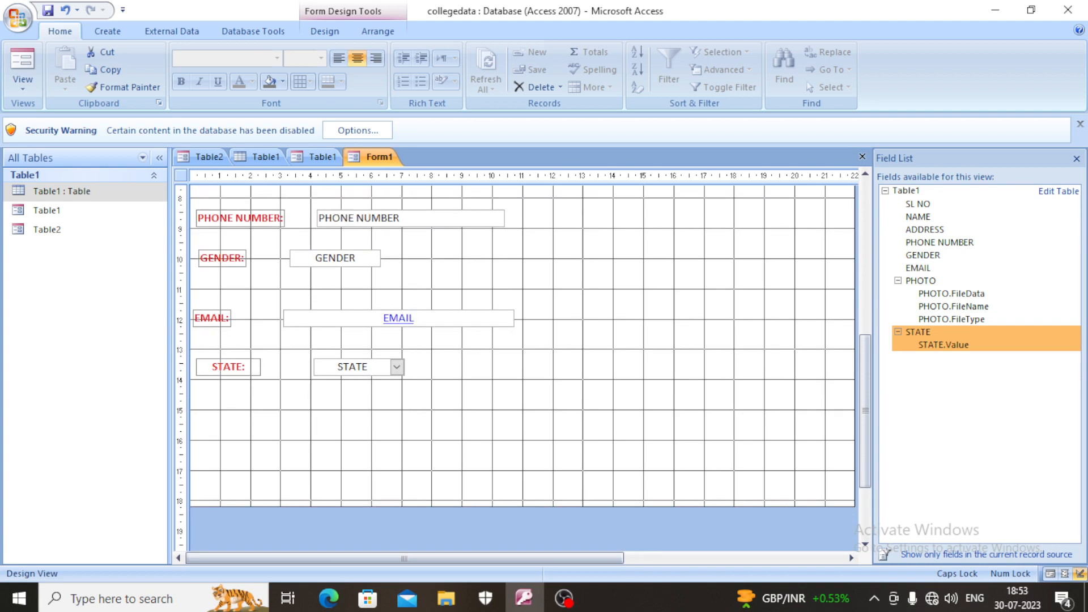
scroll(523, 340, up, 3)
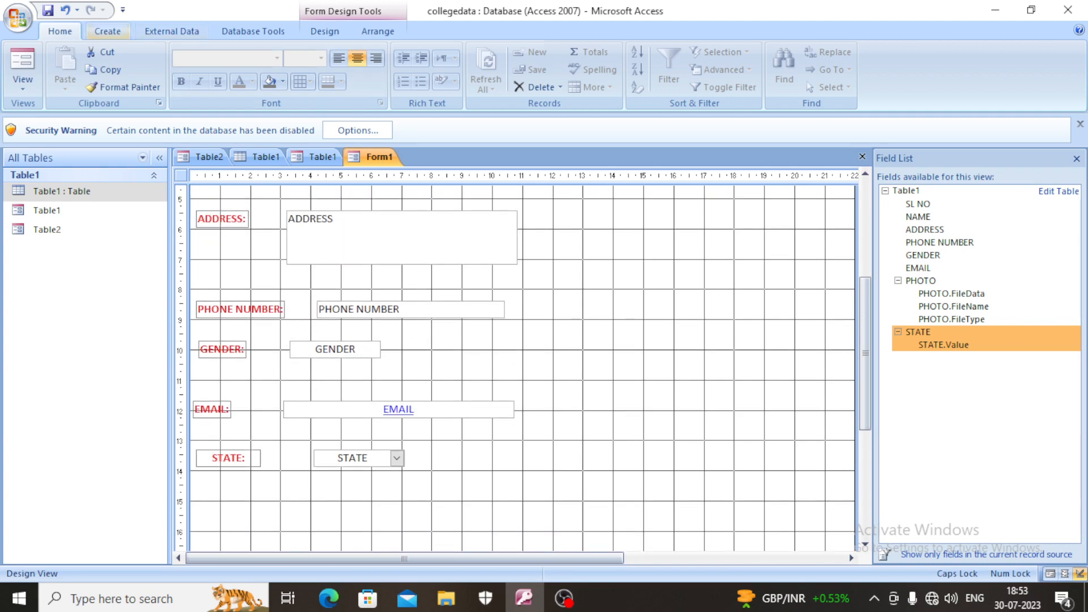
click(108, 32)
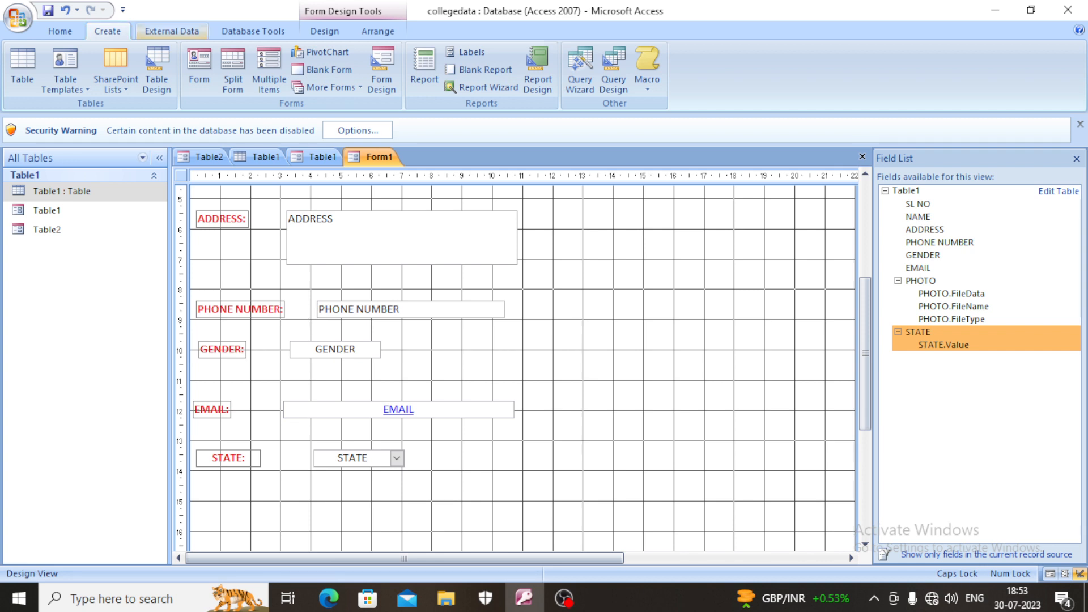
click(172, 31)
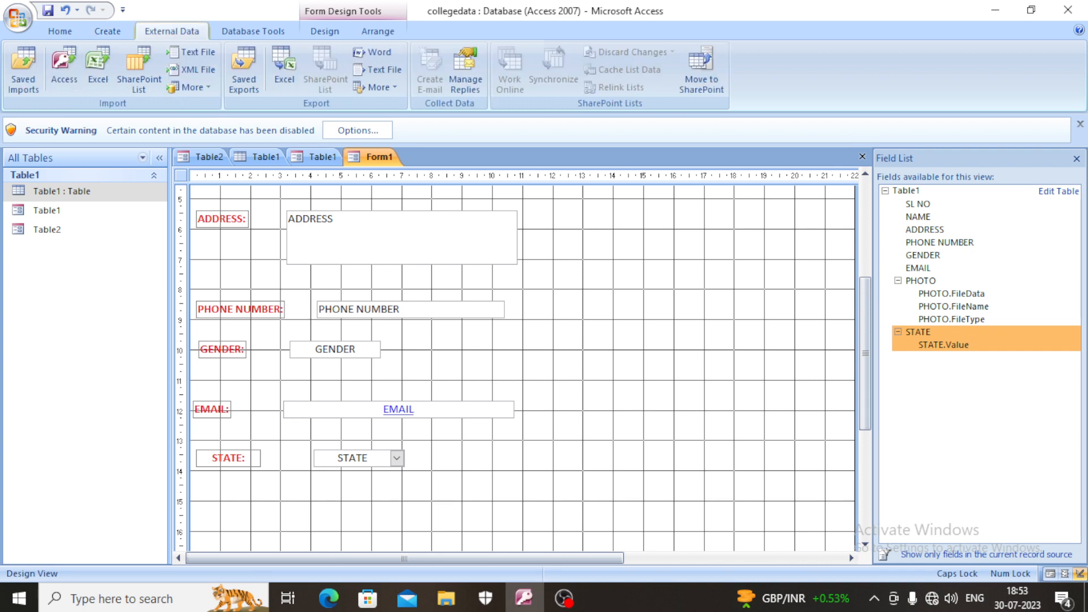
click(253, 31)
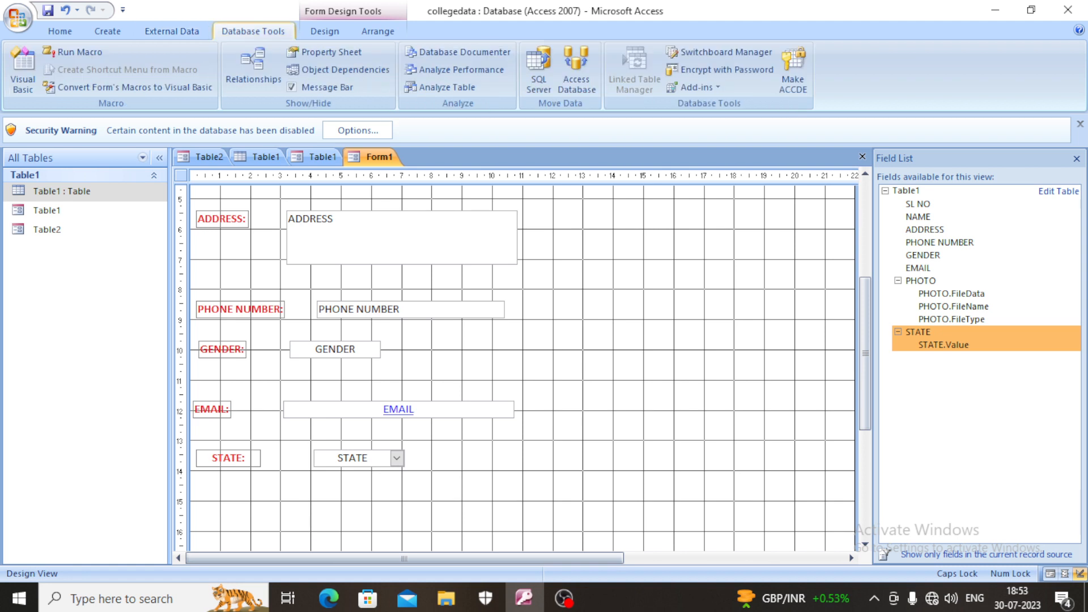
- Add a command button beneath the STATE label with the Record Navigation action Find Next, showing the text "Find Next"
click(324, 32)
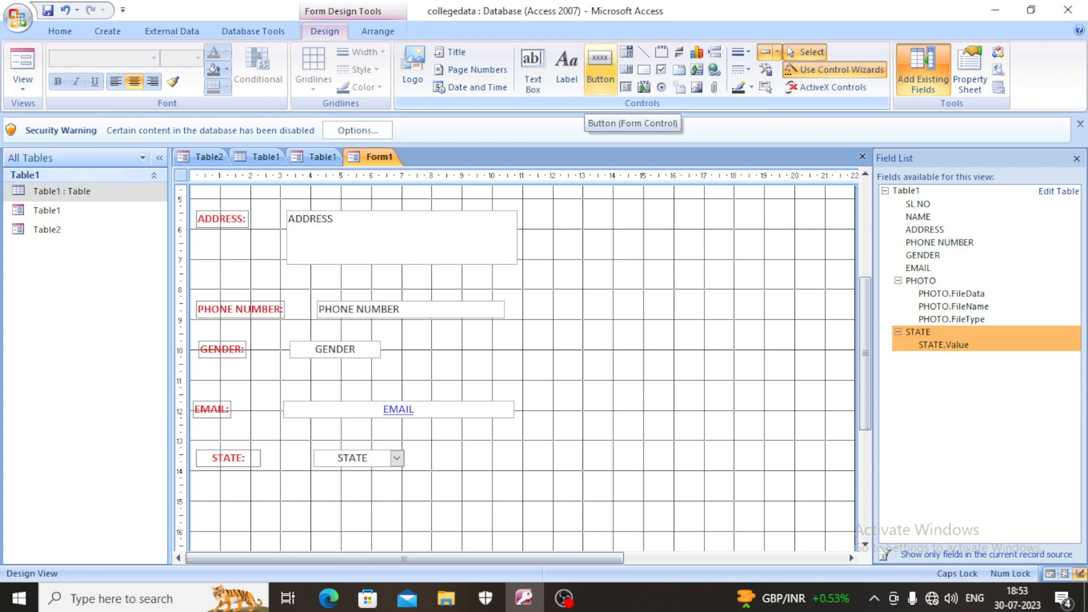
click(600, 68)
scroll(521, 363, down, 3)
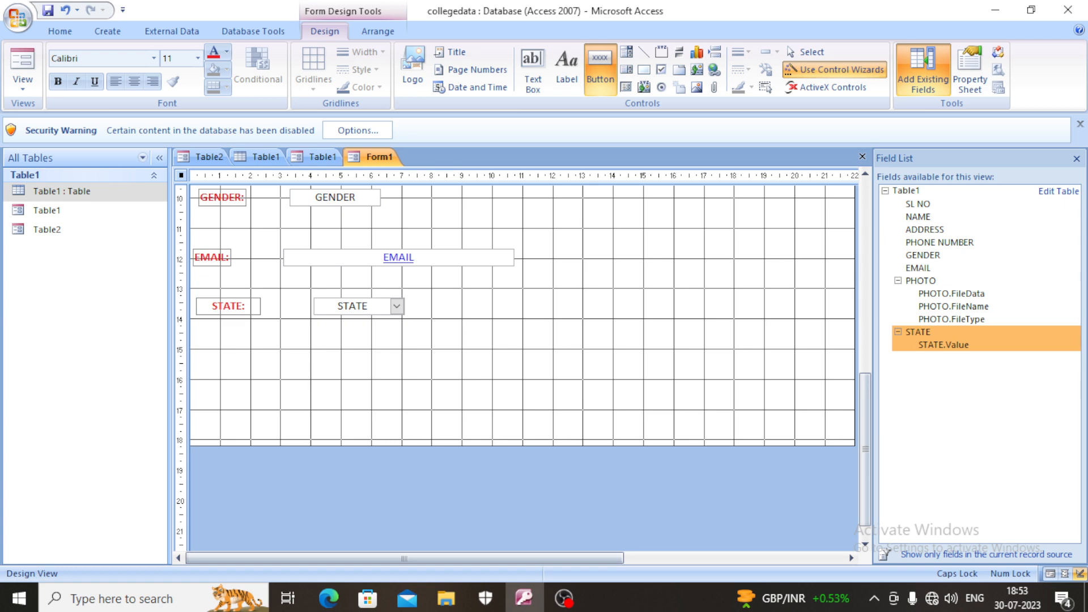
drag(243, 349, 287, 377)
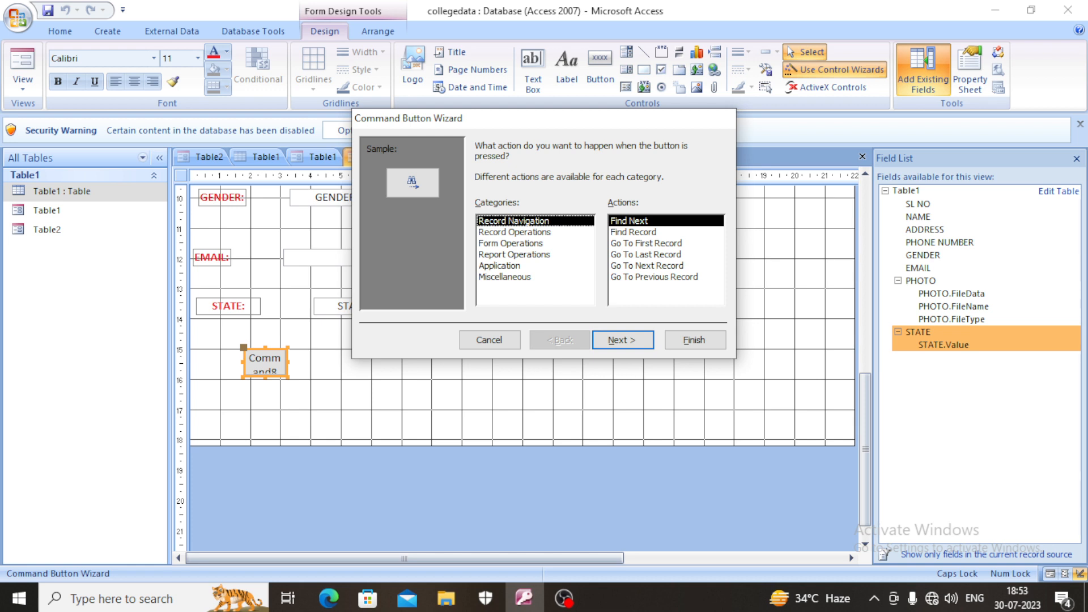
click(623, 340)
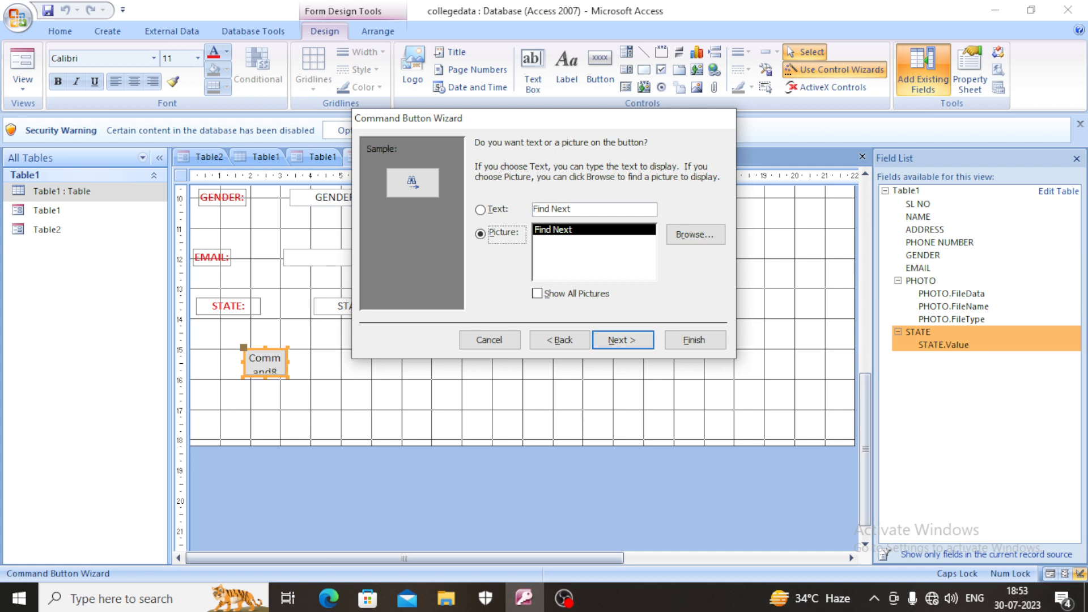
click(480, 210)
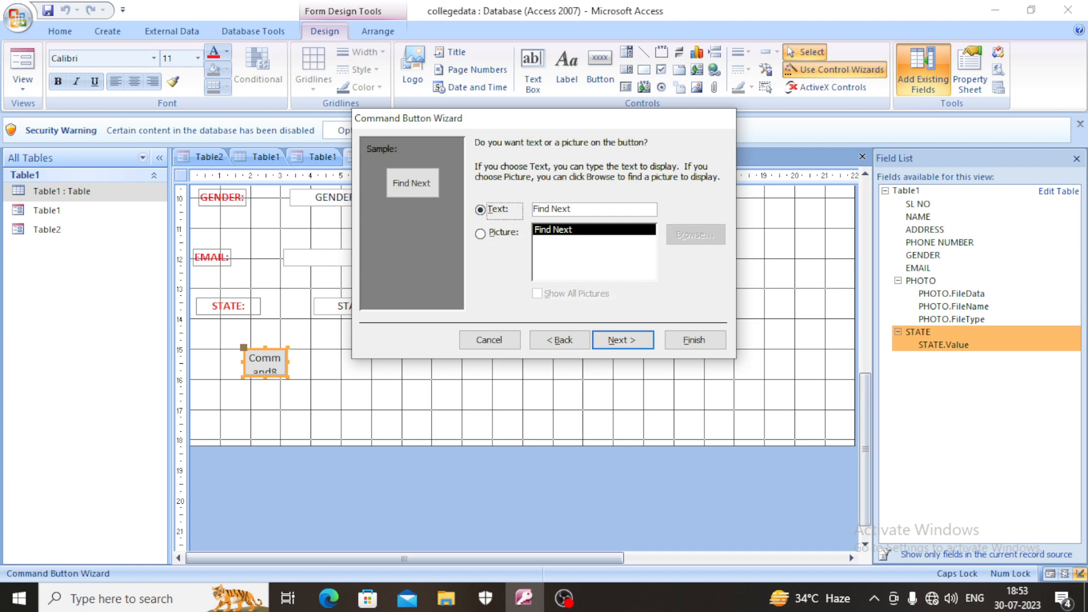
click(622, 340)
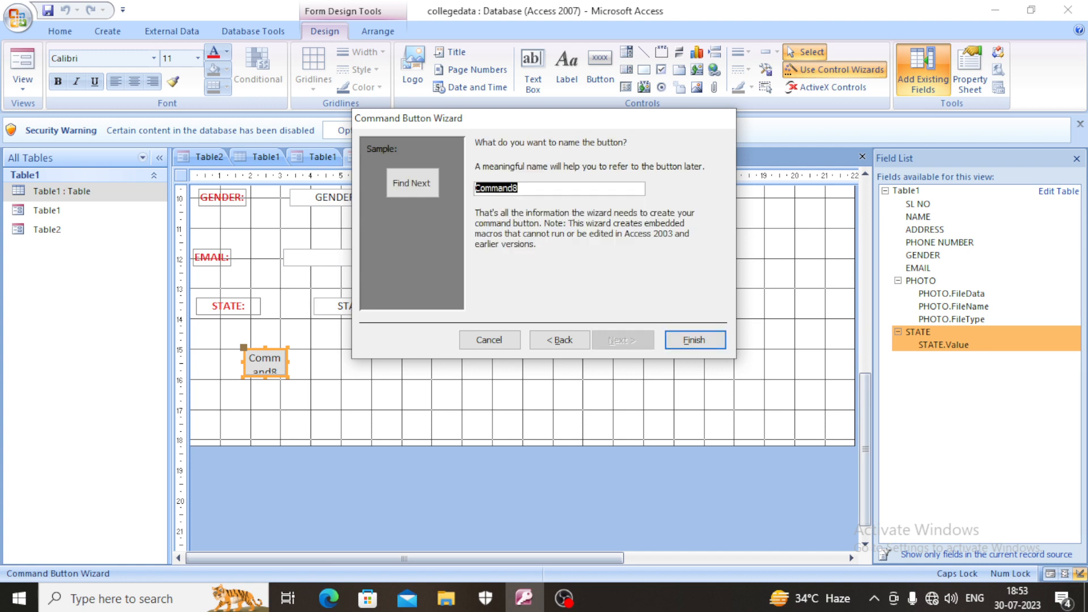
click(695, 340)
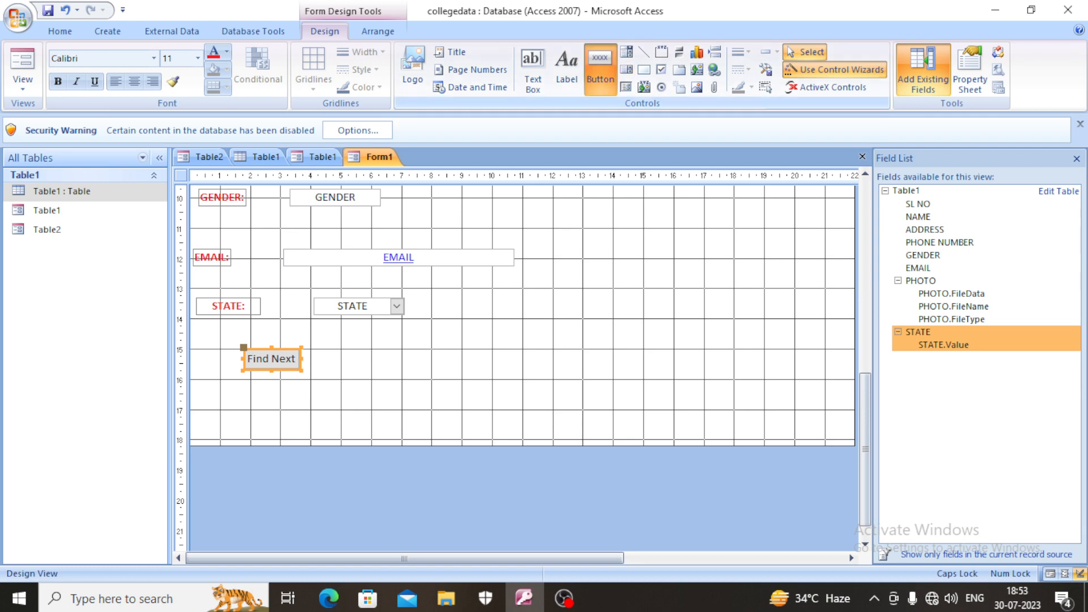
- Add a command button beneath the STATE combo box with the Go To First Record action and the Go To First picture
click(600, 68)
drag(338, 351, 360, 369)
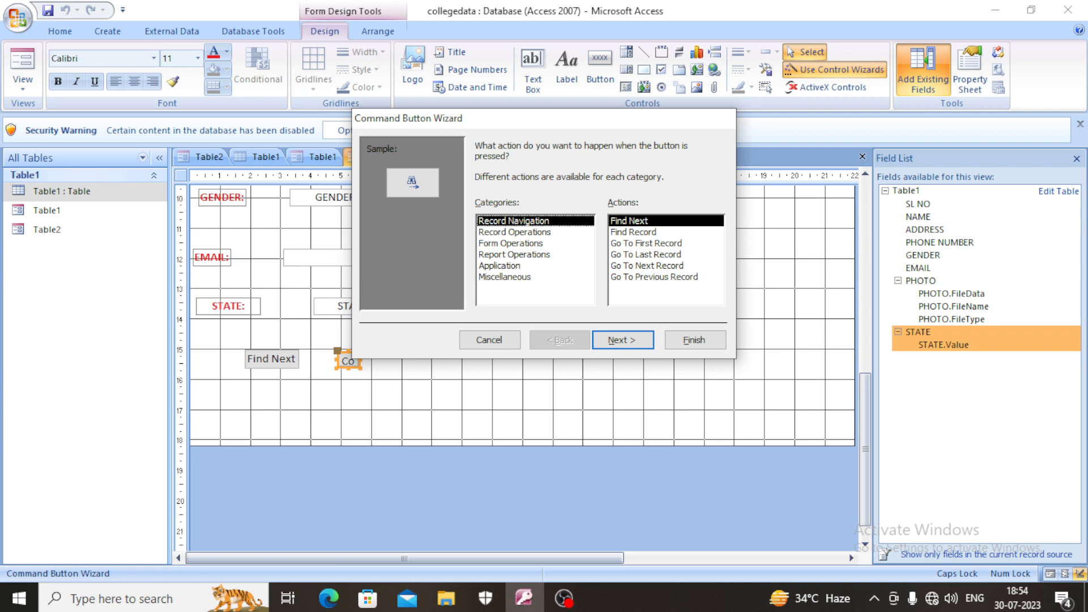
click(646, 243)
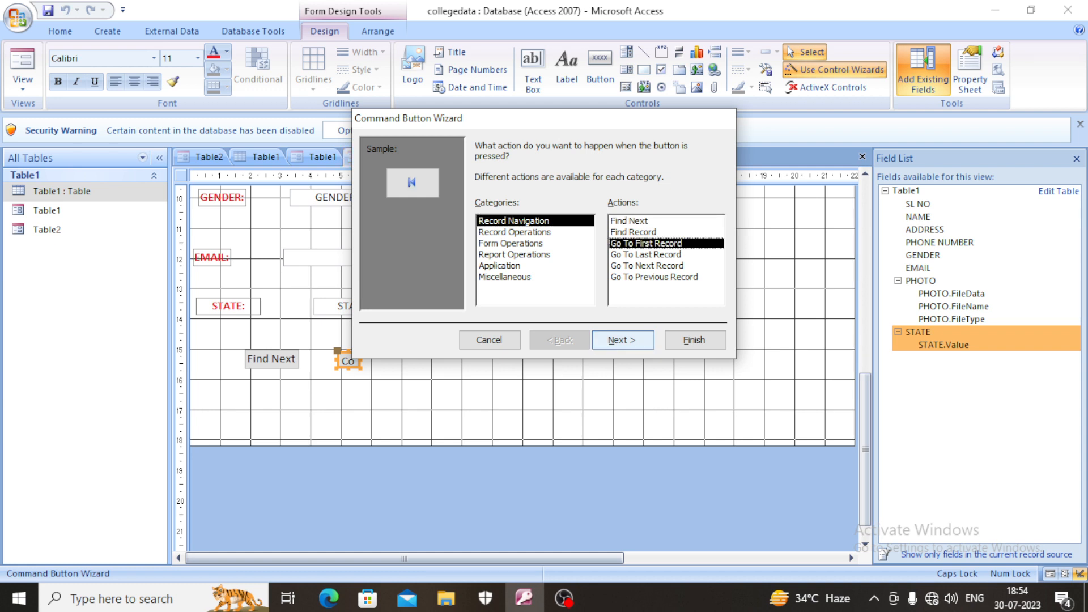
click(622, 340)
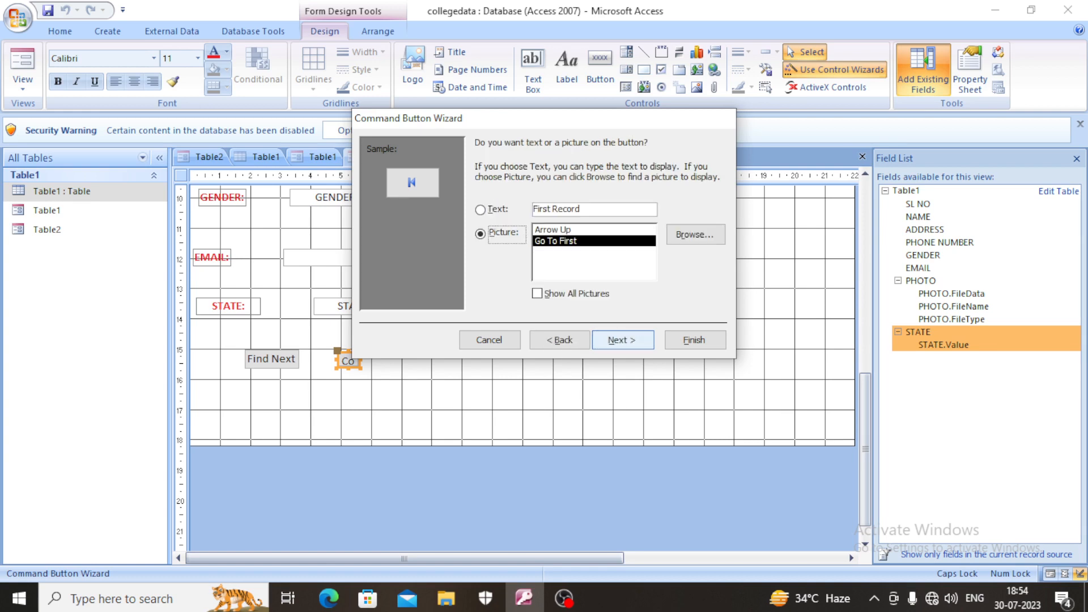
click(622, 340)
click(695, 339)
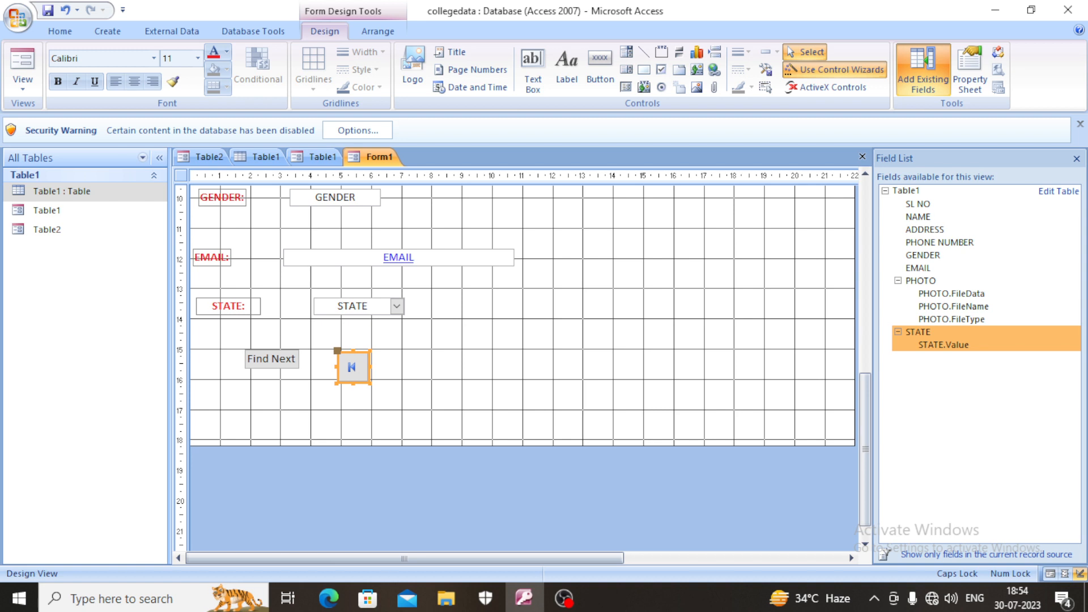
- Cut the "Find Next" text button from the form
click(271, 359)
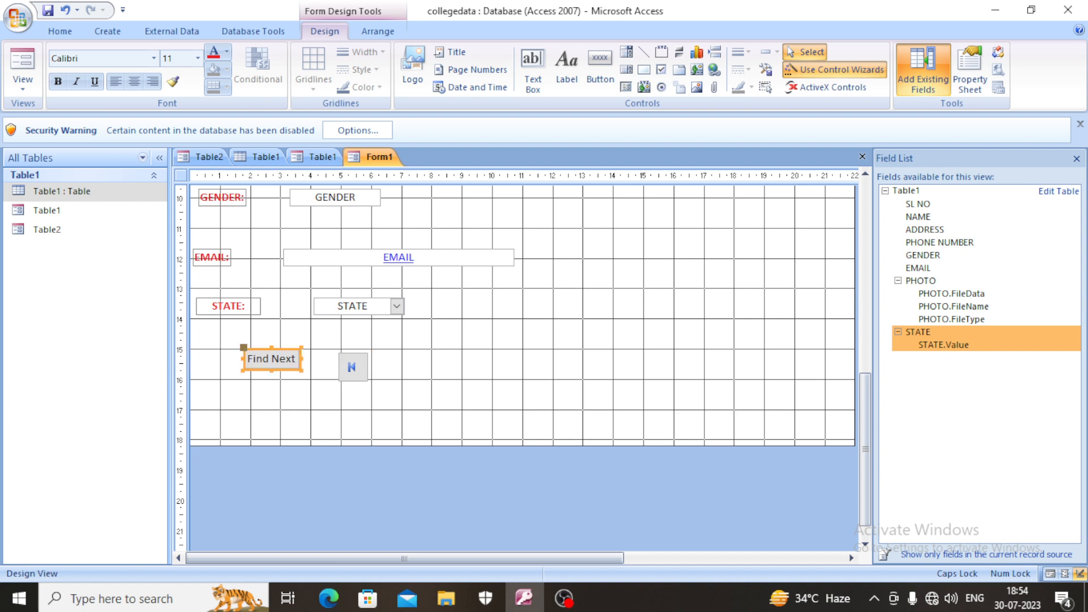
right_click(287, 353)
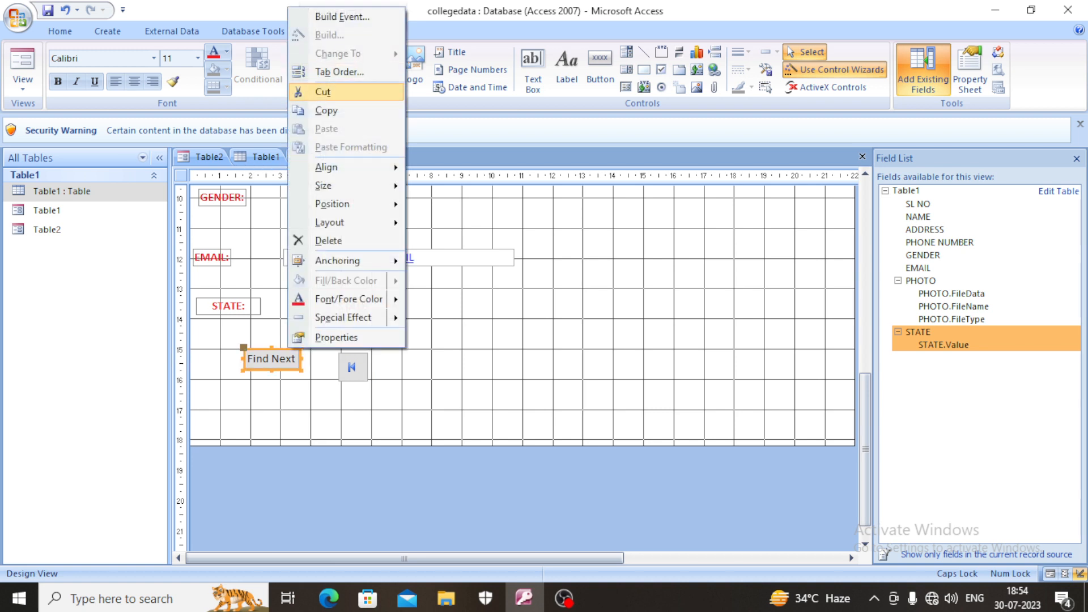
click(308, 91)
- Add a command button beneath the STATE label with the Find Next action, showing the Find Next picture
click(600, 71)
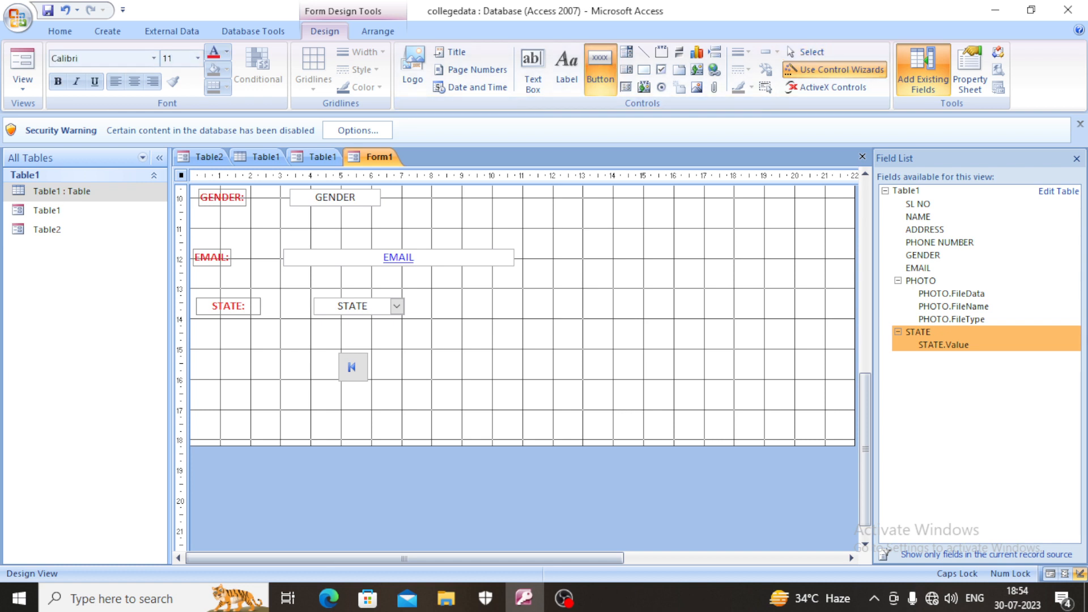
click(600, 70)
click(601, 71)
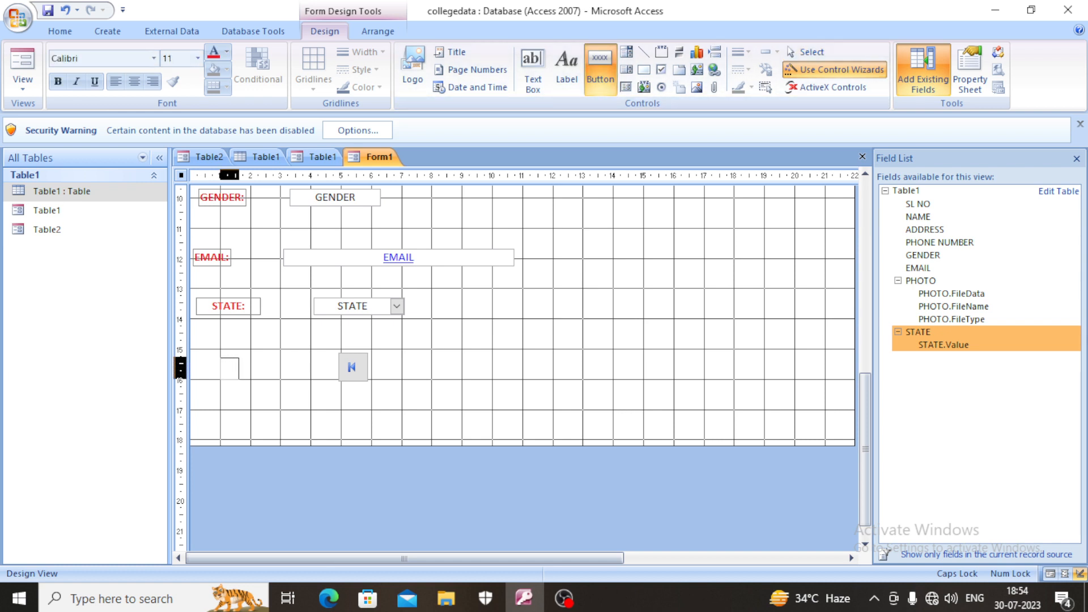
click(224, 365)
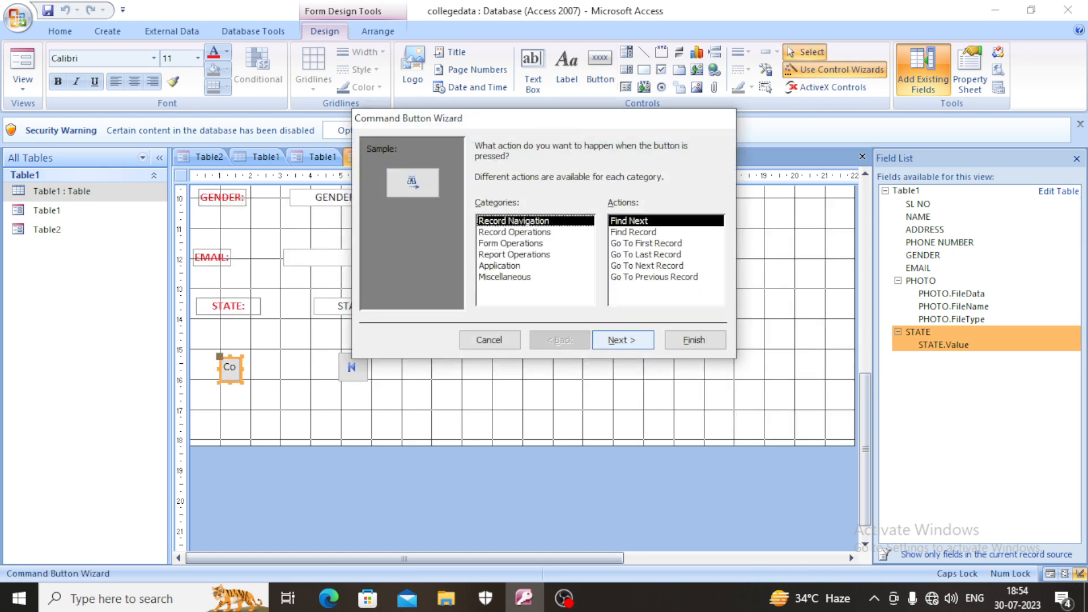
click(622, 339)
click(622, 339)
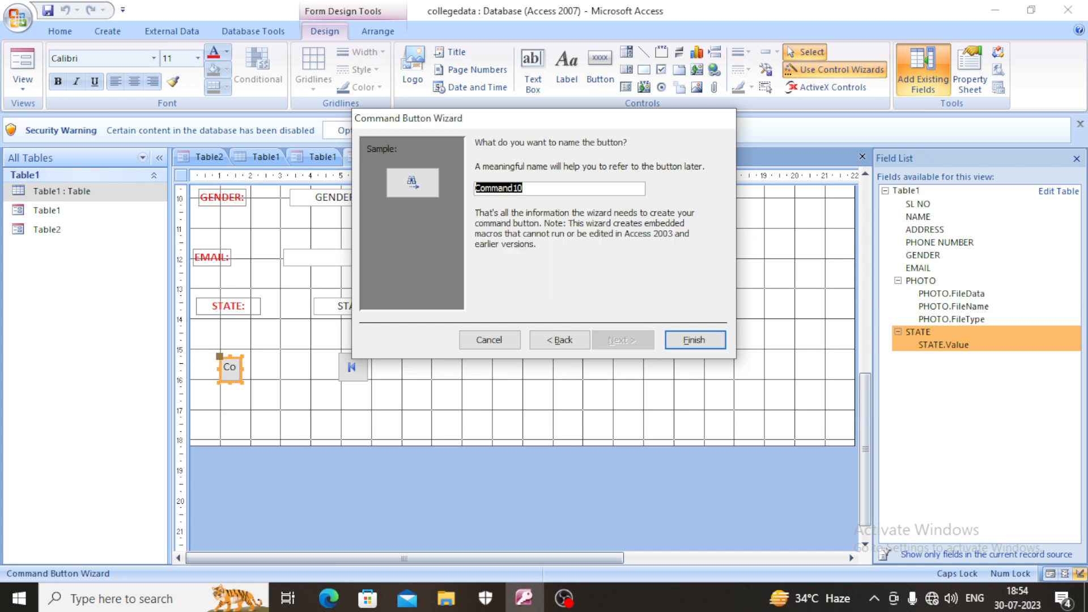
click(695, 340)
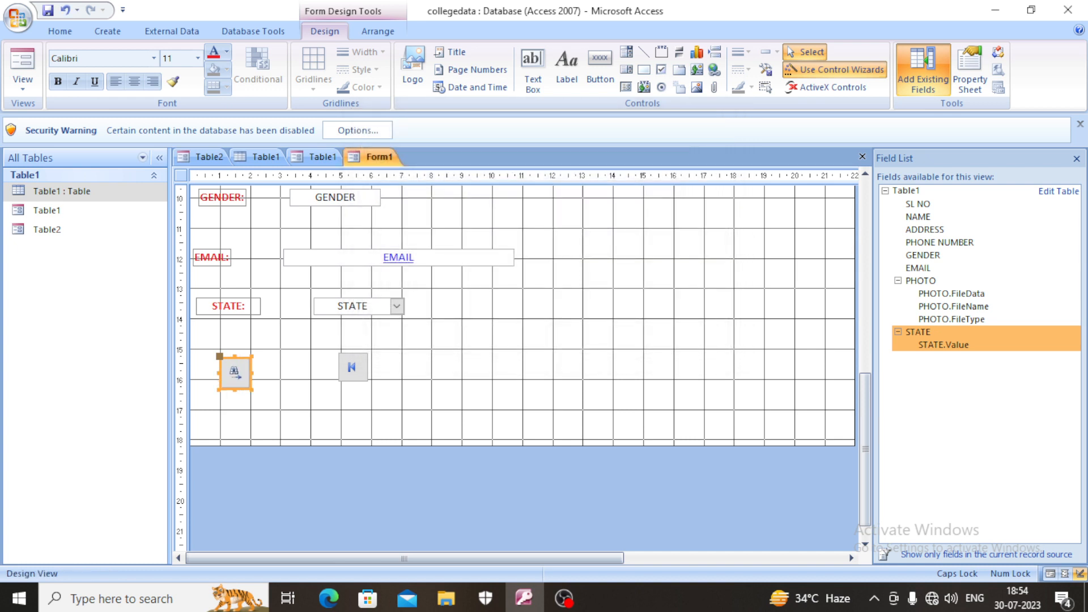
- Add a command button beside the first-record button with the Go To Last Record action and the Go To Last picture
click(600, 68)
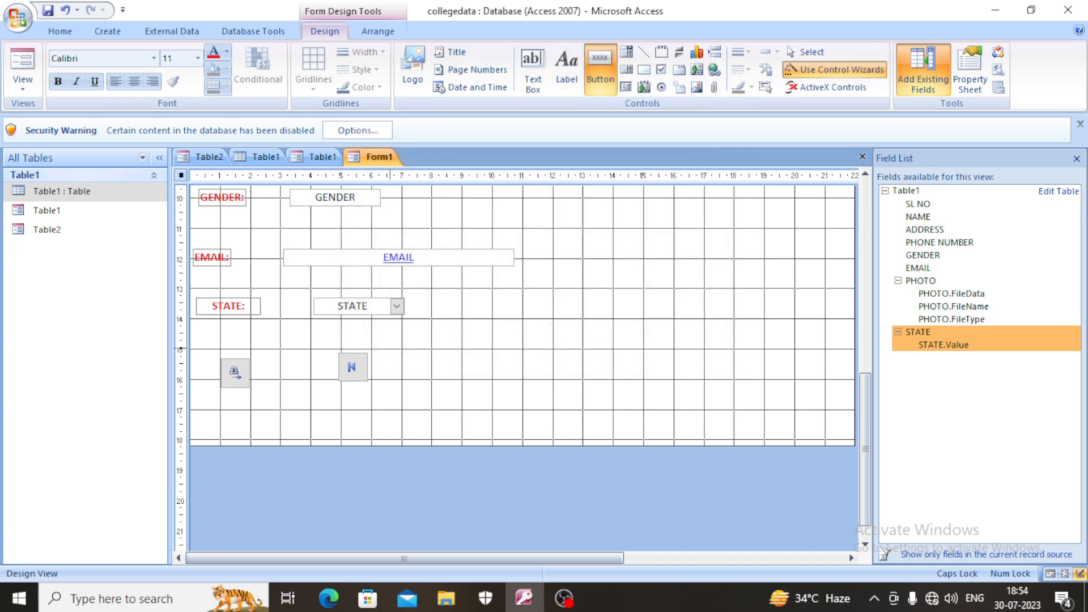
drag(390, 349, 422, 380)
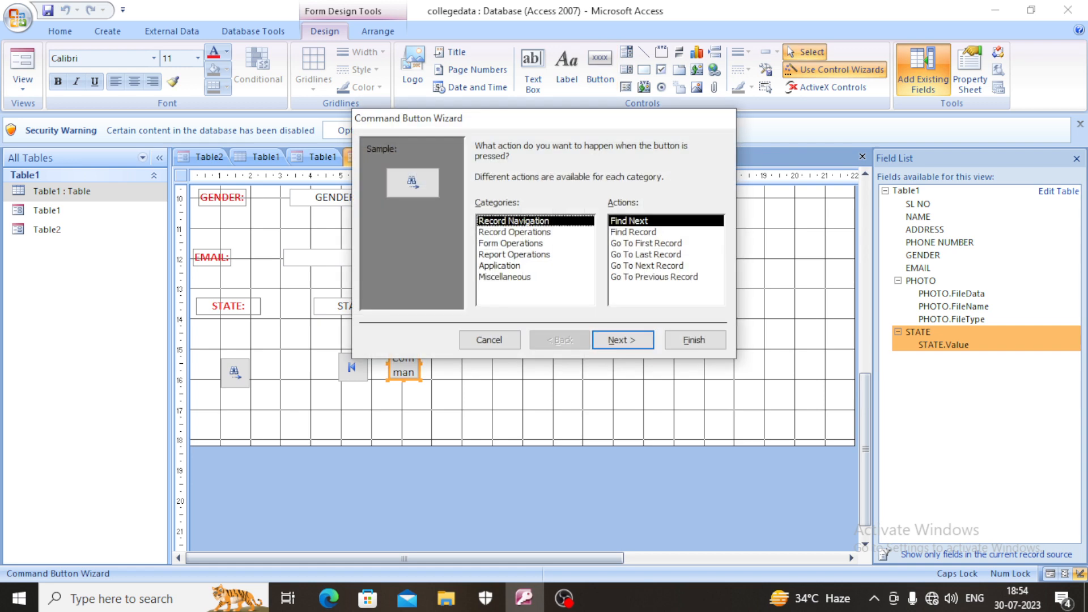
click(646, 255)
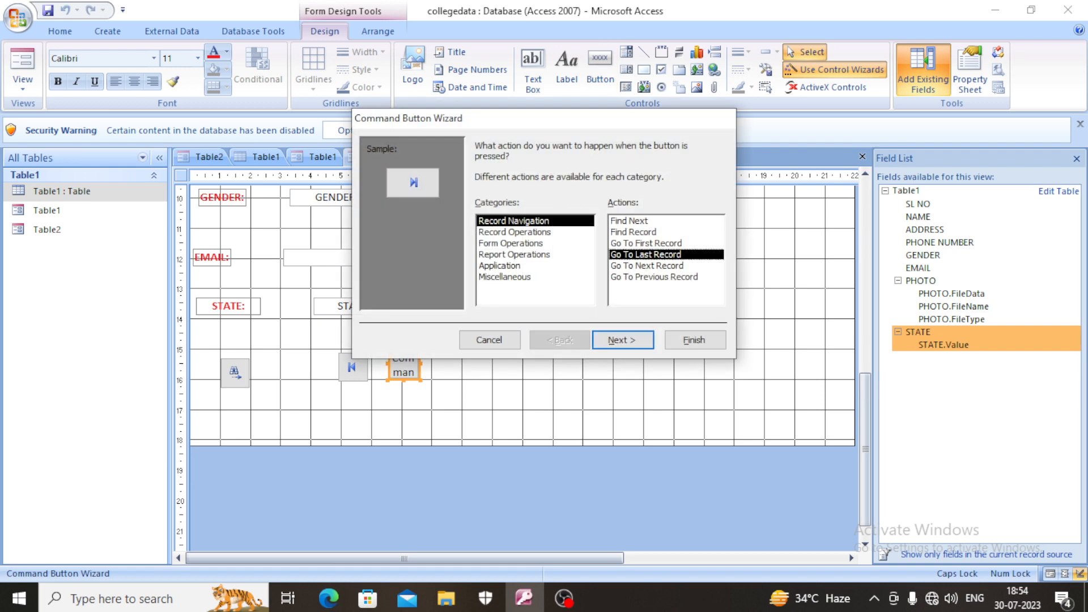
key(Return)
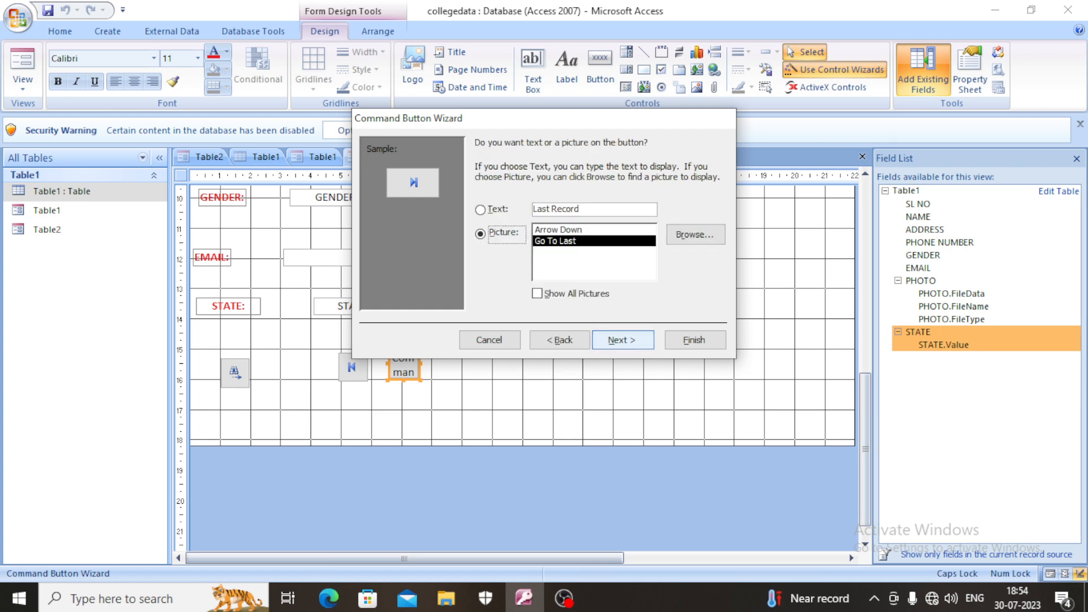
key(Return)
key(Return)
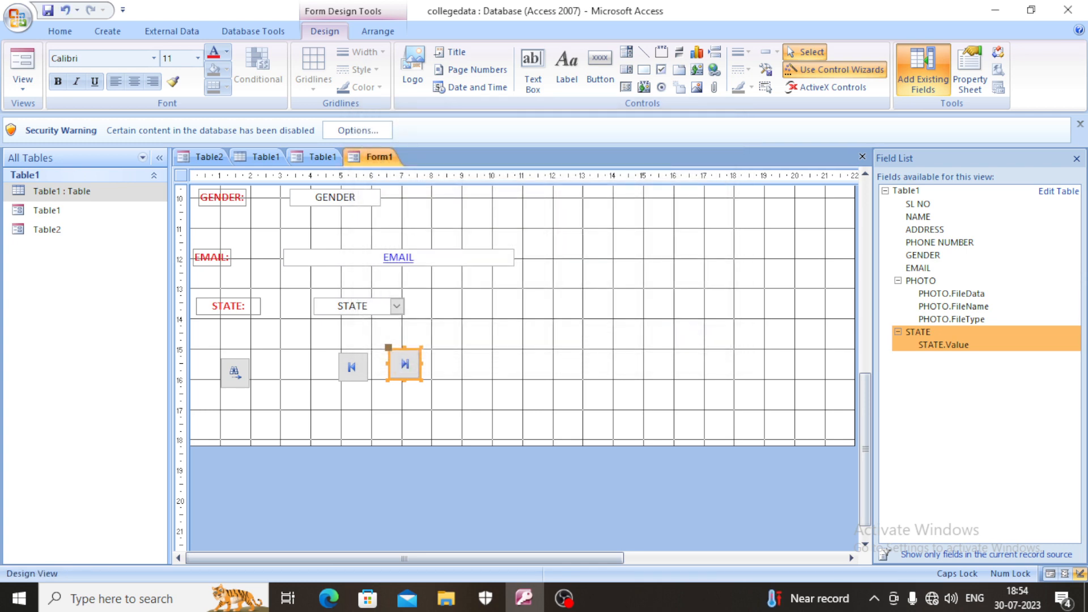
- Add a command button beside the last-record button with the Go To Previous Record action and the Go To Previous picture
click(600, 68)
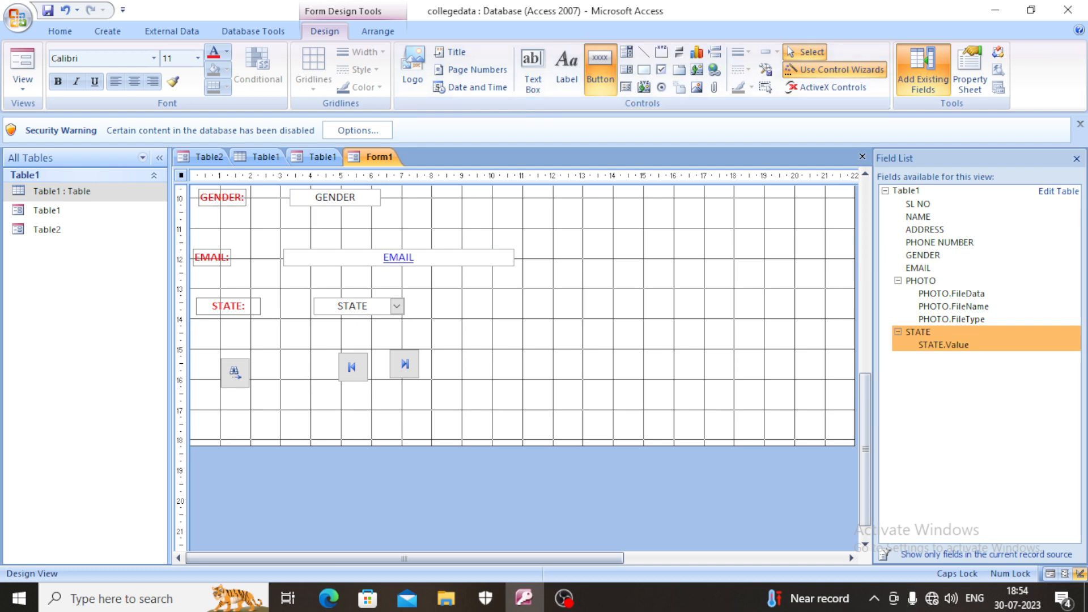
drag(452, 346, 485, 380)
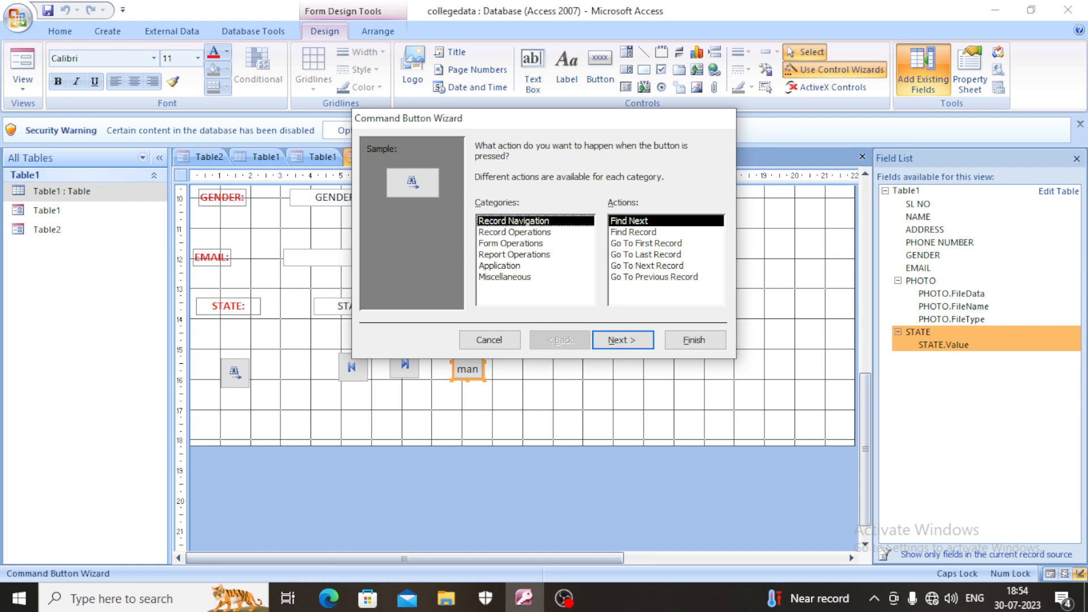
click(655, 278)
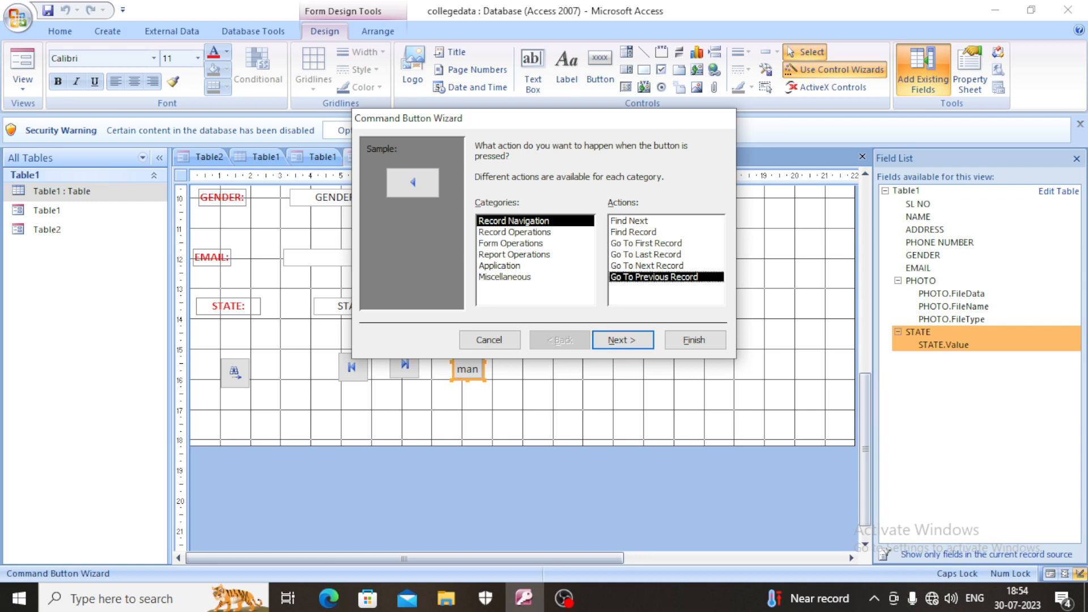
click(622, 340)
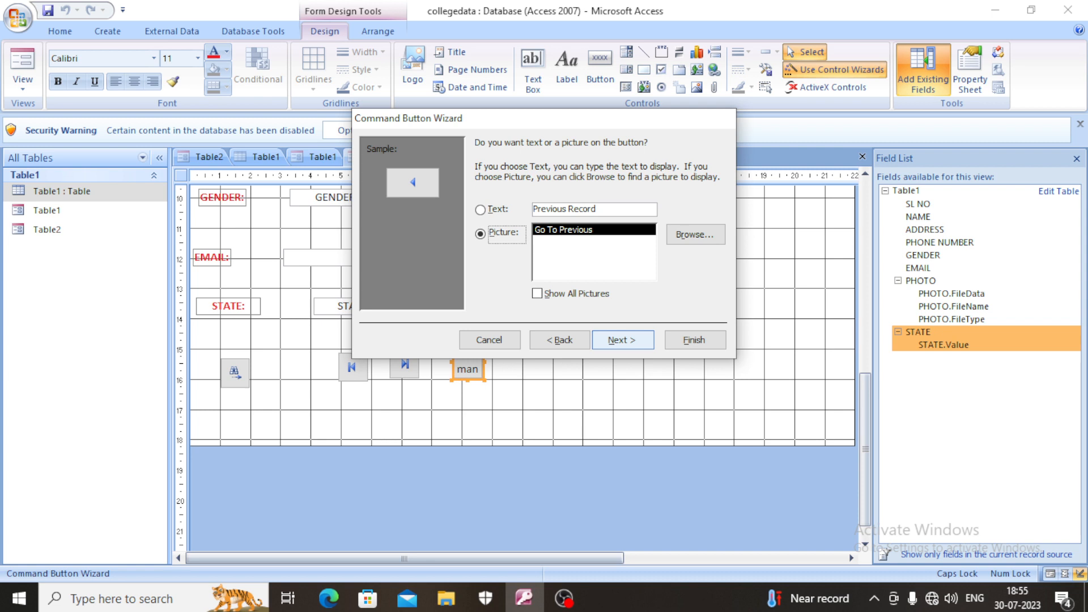
click(623, 340)
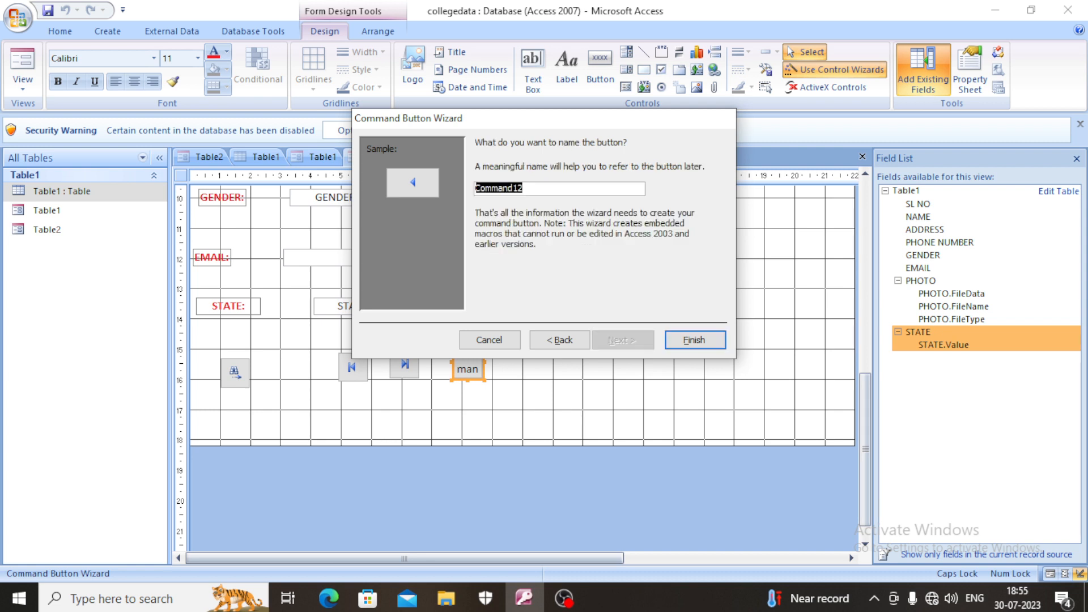
click(695, 339)
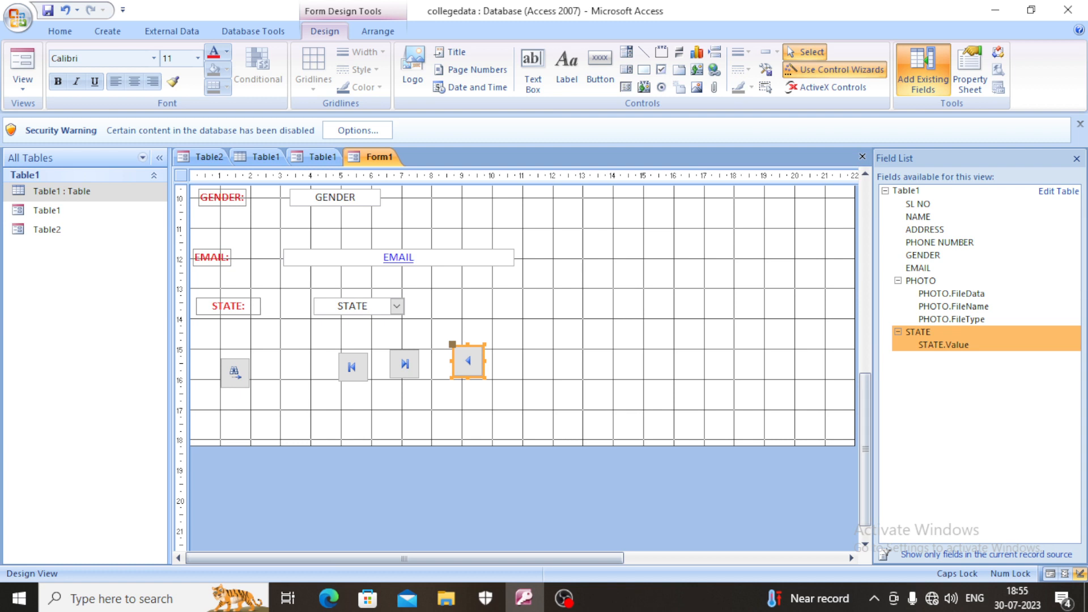
- Add a command button beside the previous-record button with the Add New Record action, keeping the default picture
click(600, 68)
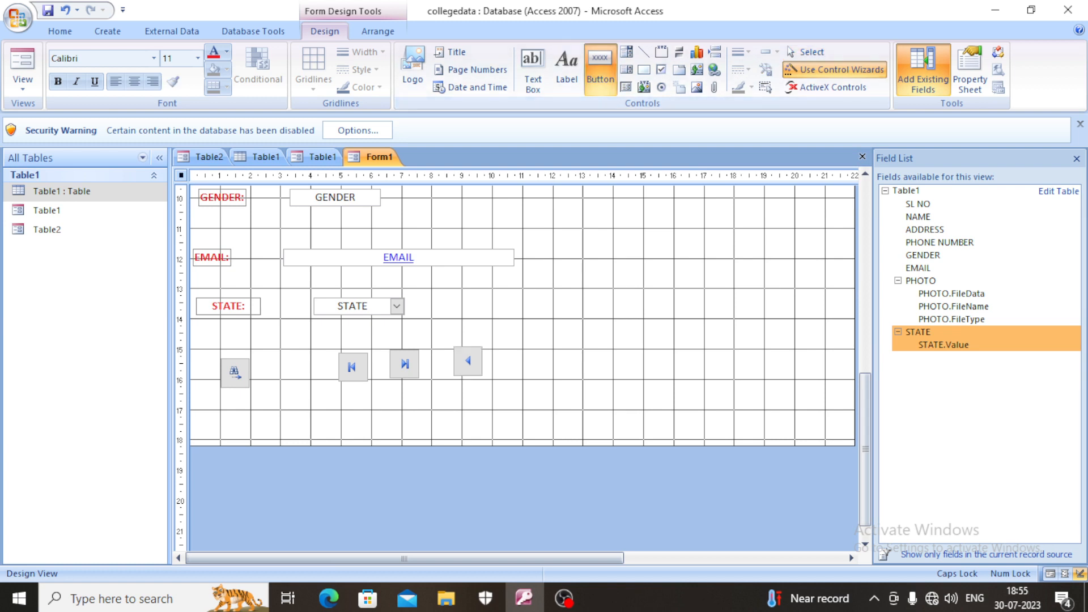
drag(510, 348, 538, 380)
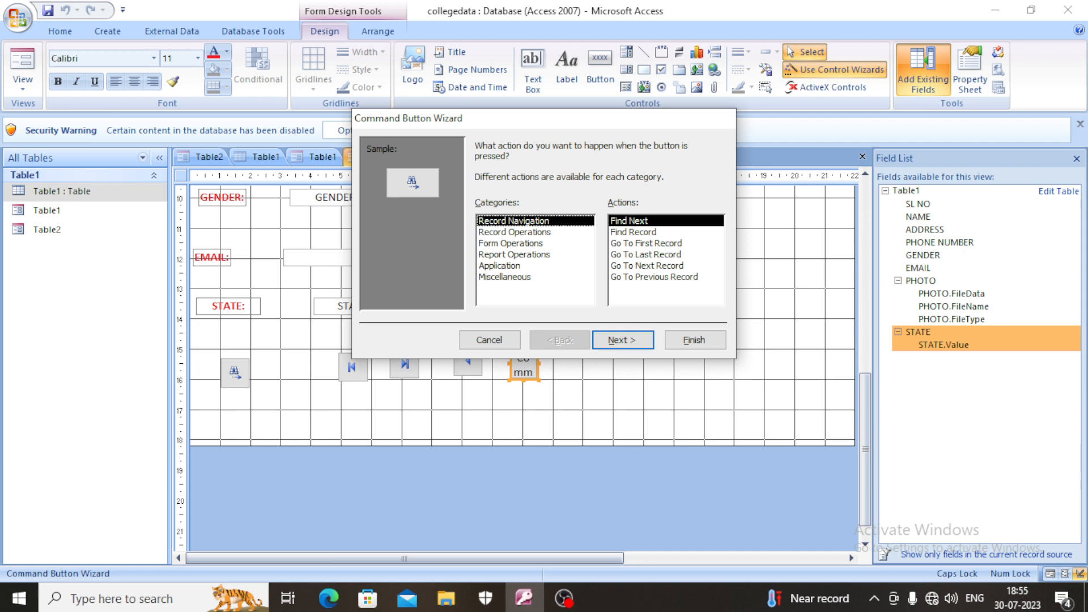
click(515, 232)
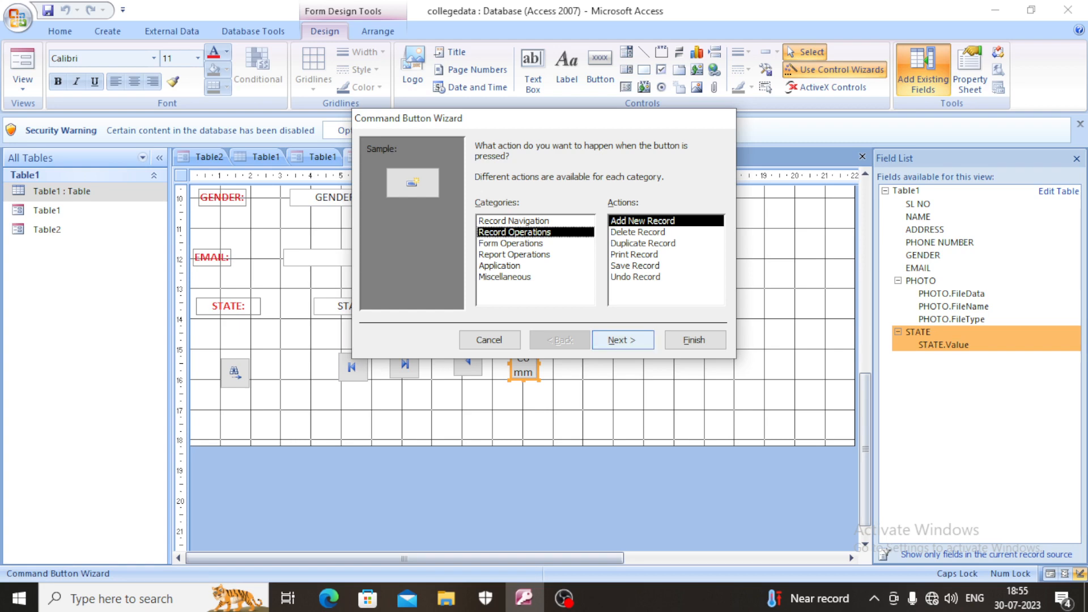
click(623, 340)
click(622, 340)
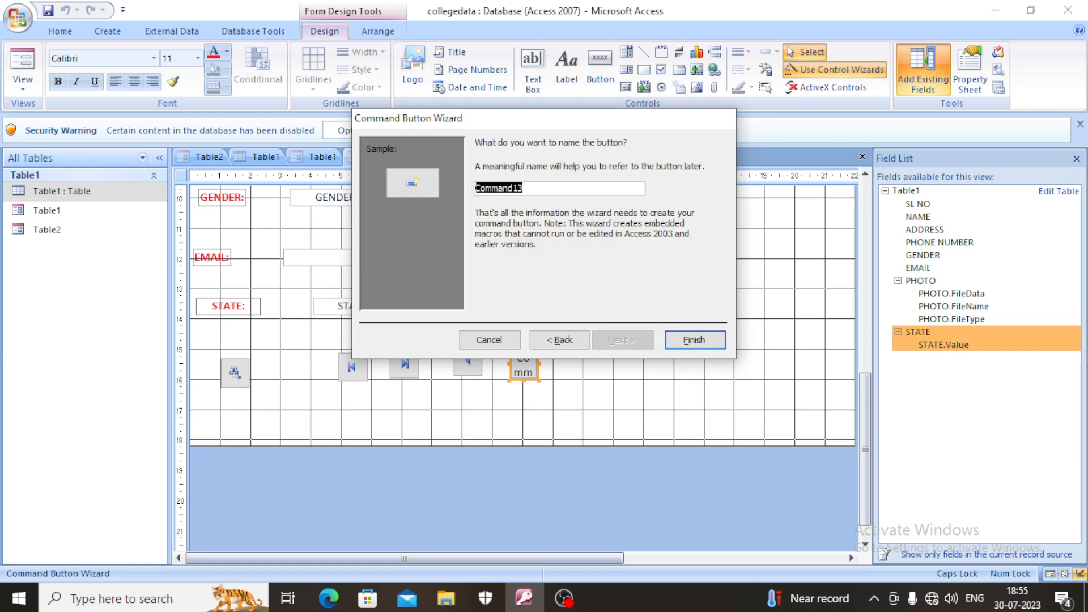
click(695, 340)
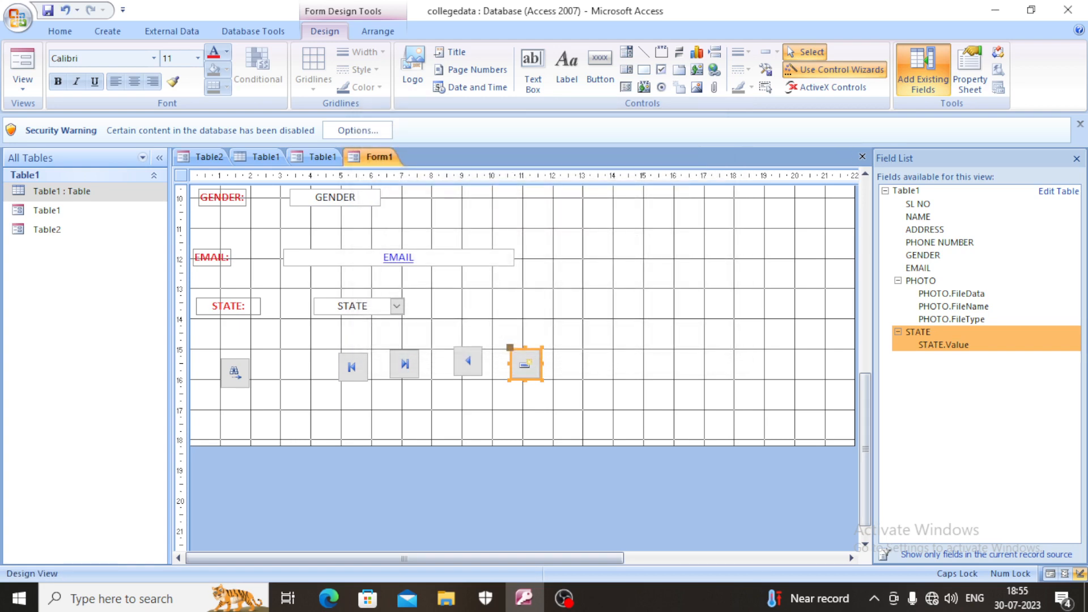
- Add a command button beside the add-record button with the Delete Record action, keeping the default picture
click(600, 68)
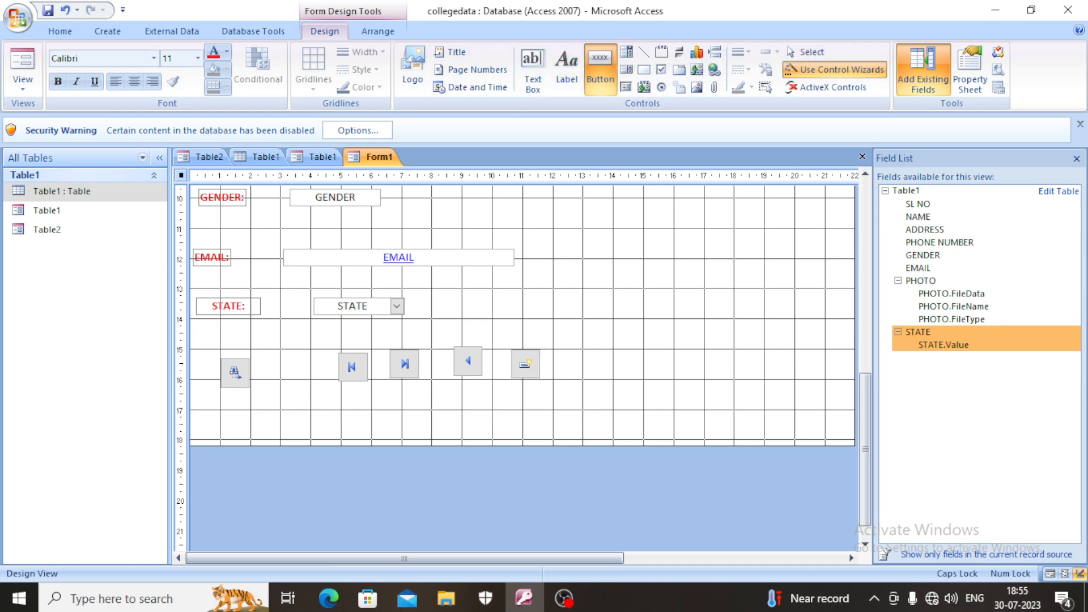
drag(583, 349, 614, 387)
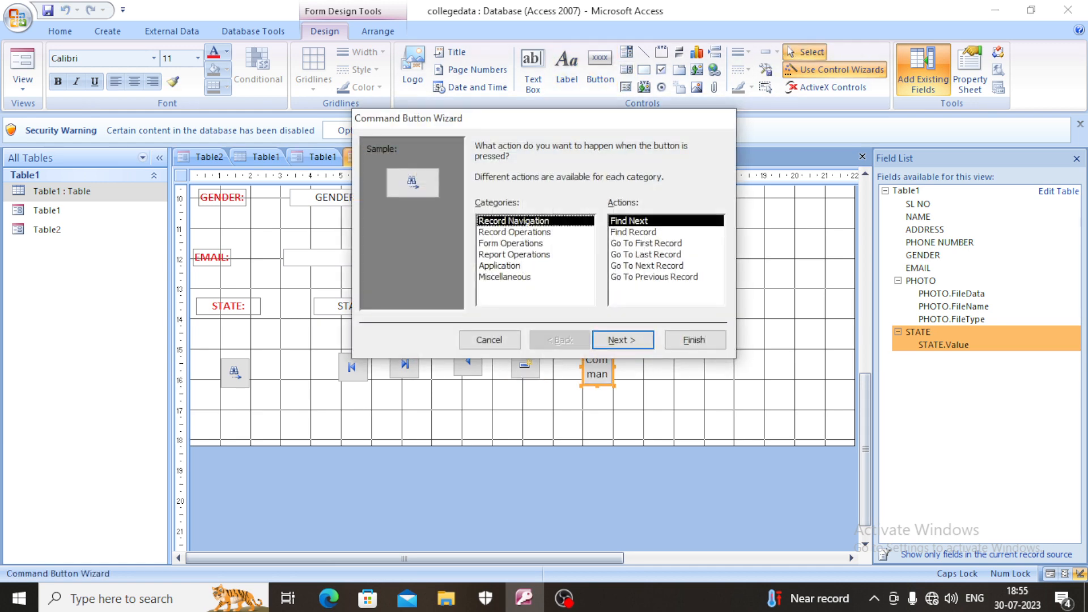
click(514, 232)
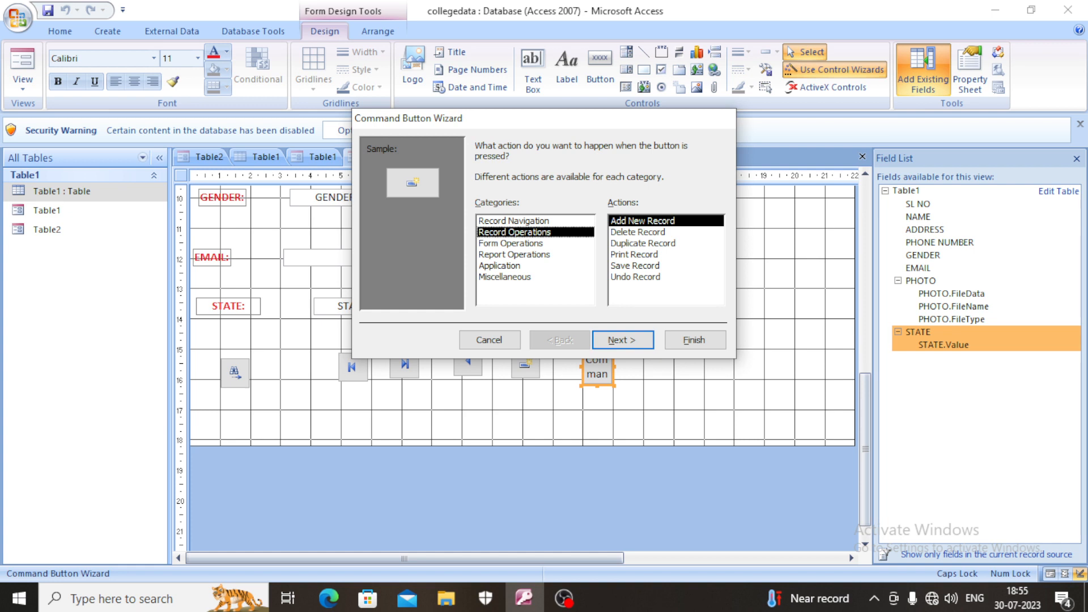
click(638, 233)
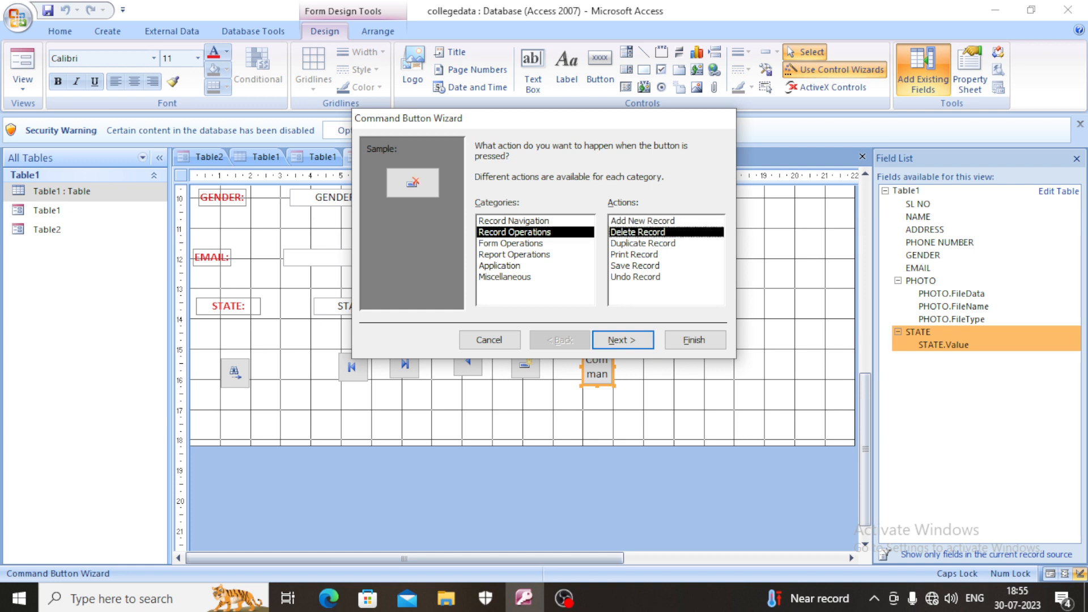
click(622, 340)
click(622, 340)
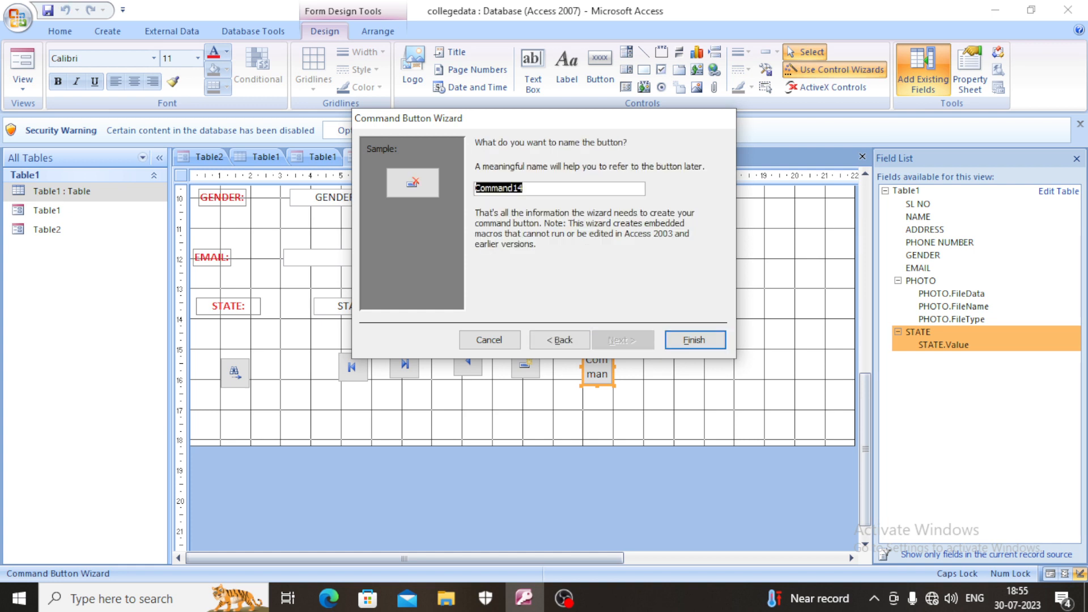
click(695, 340)
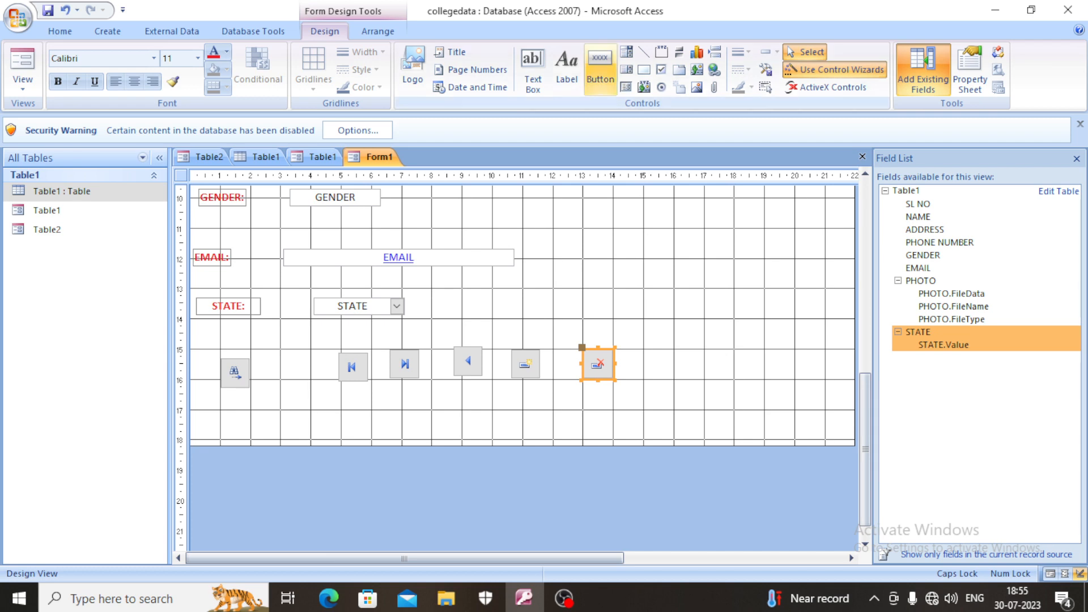
- Add a command button beside the delete-record button with the Print a Form action from Form Operations and the Printer picture
click(600, 69)
click(656, 352)
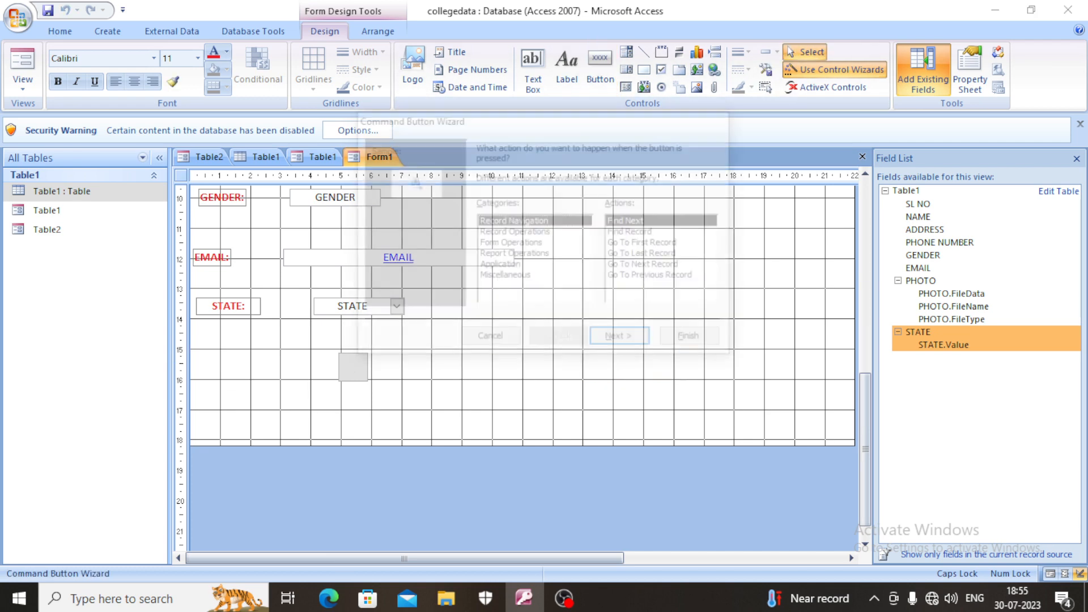
click(515, 233)
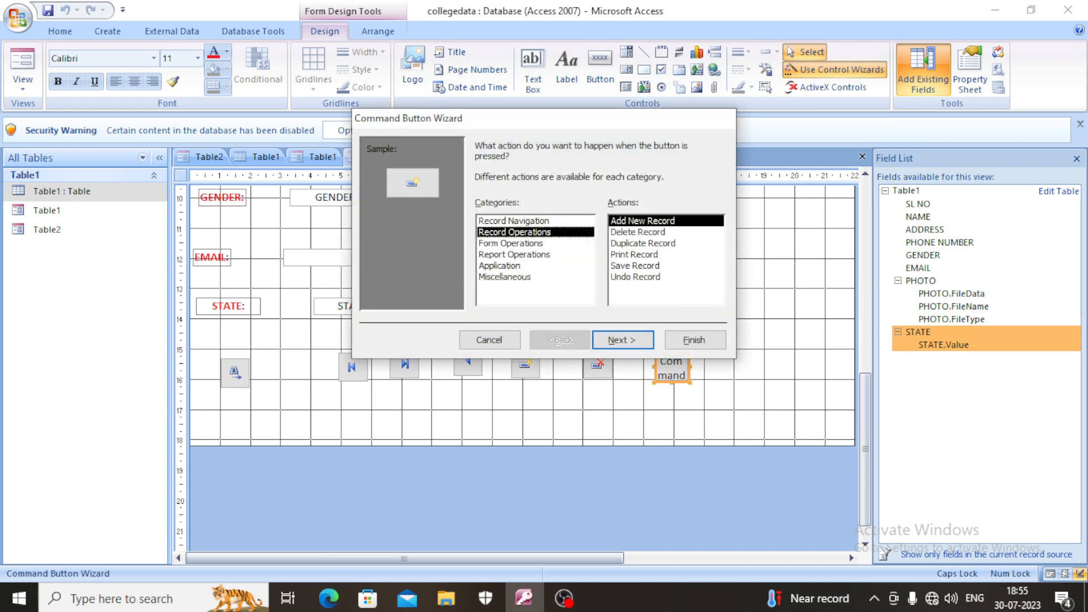
click(634, 255)
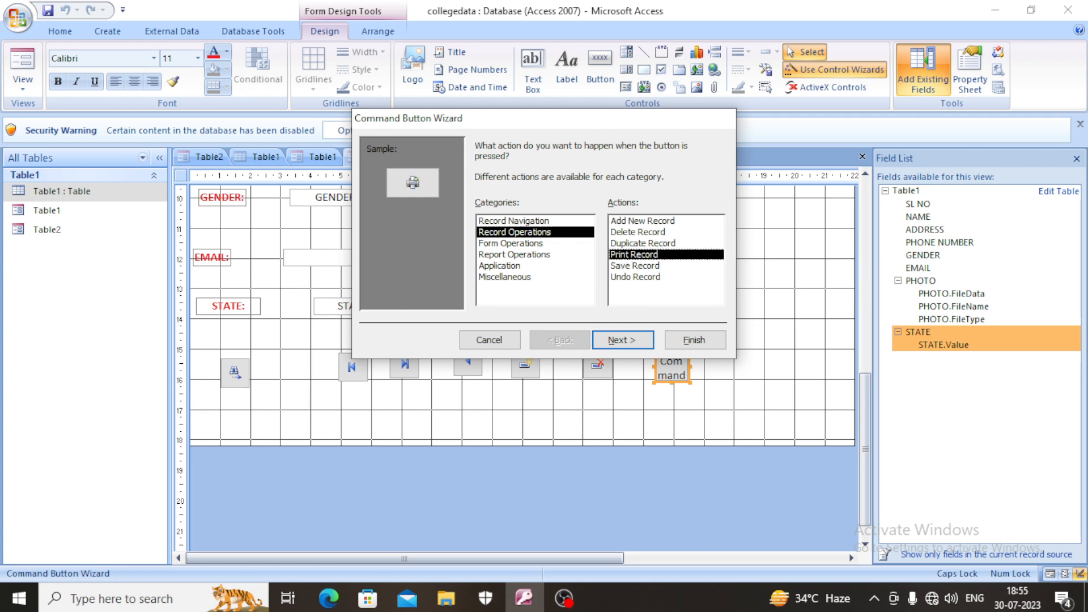
click(511, 244)
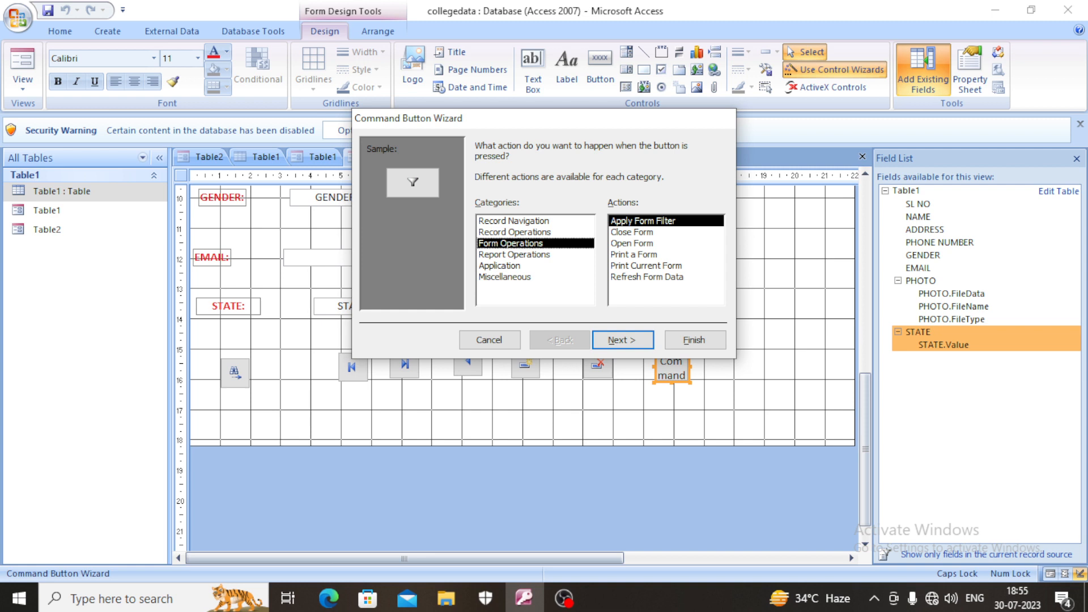
click(635, 255)
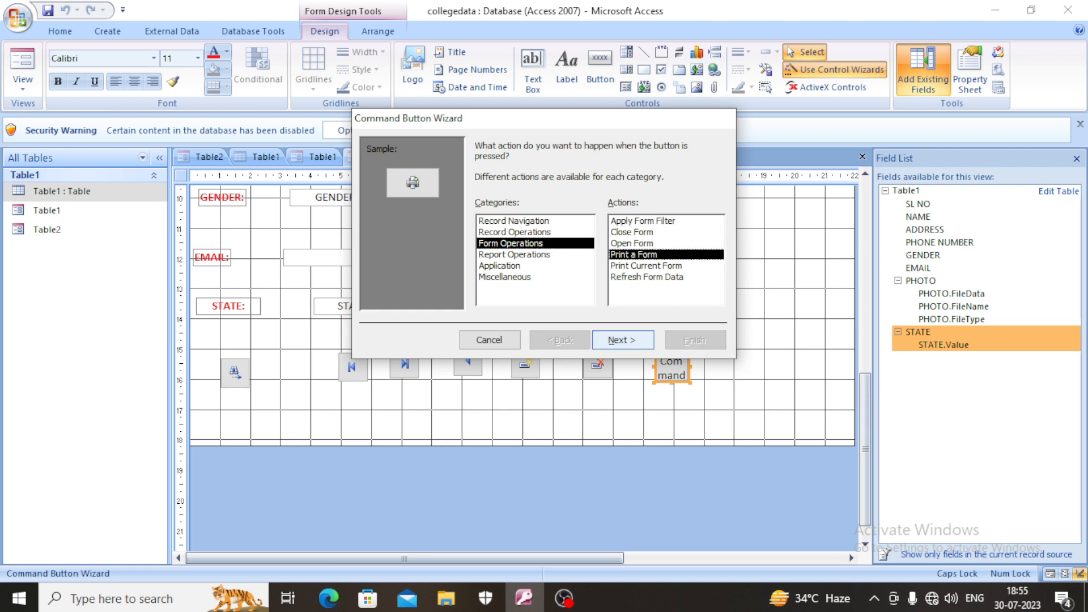
click(623, 340)
click(623, 340)
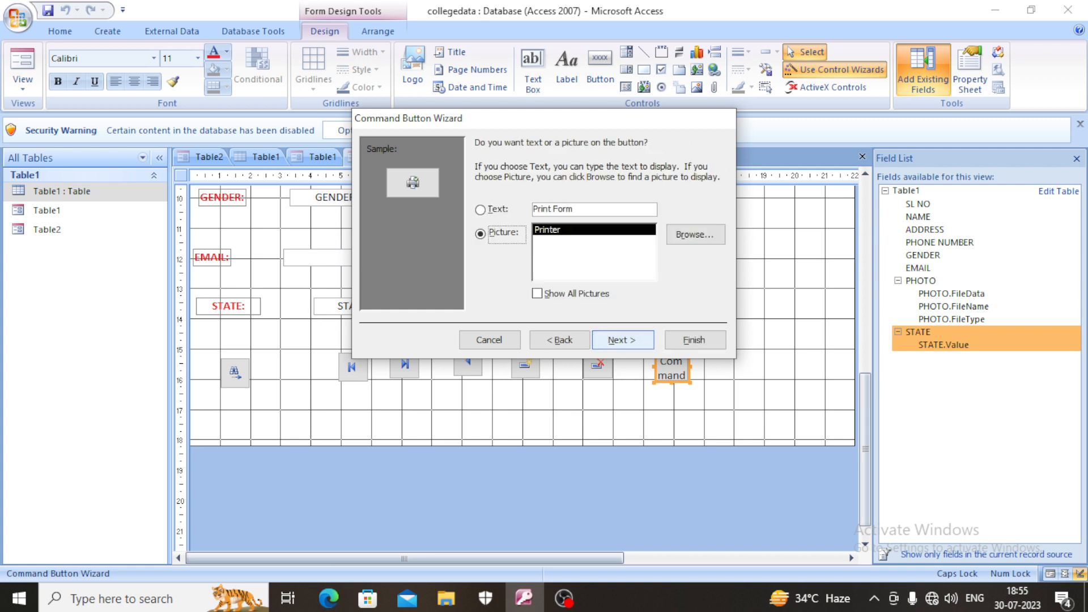
click(695, 340)
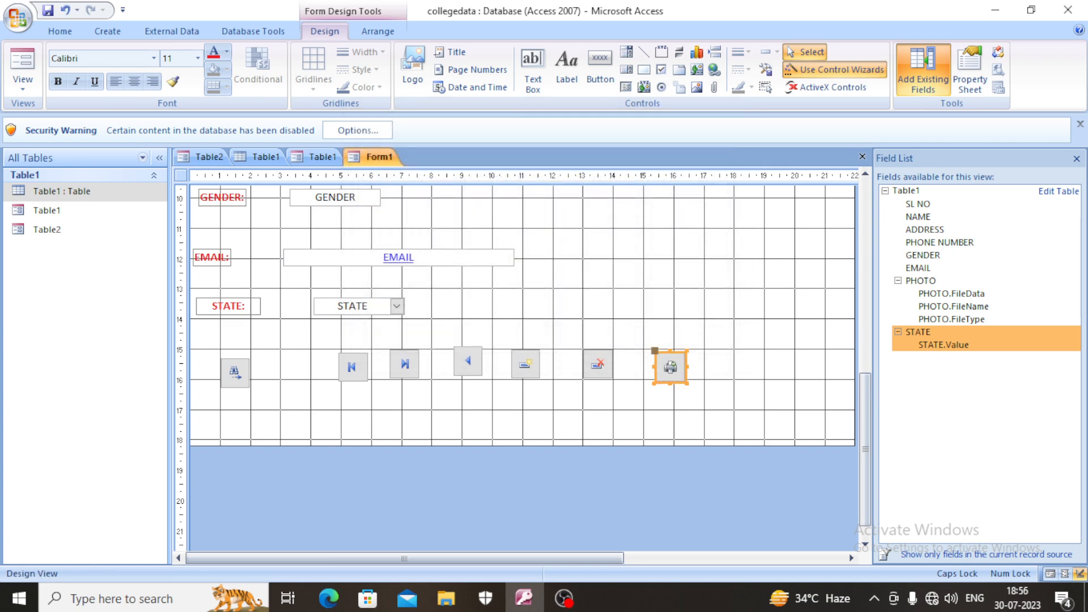
- Switch Form1 to Form View and look over the record fields and the row of command buttons
scroll(521, 340, up, 2)
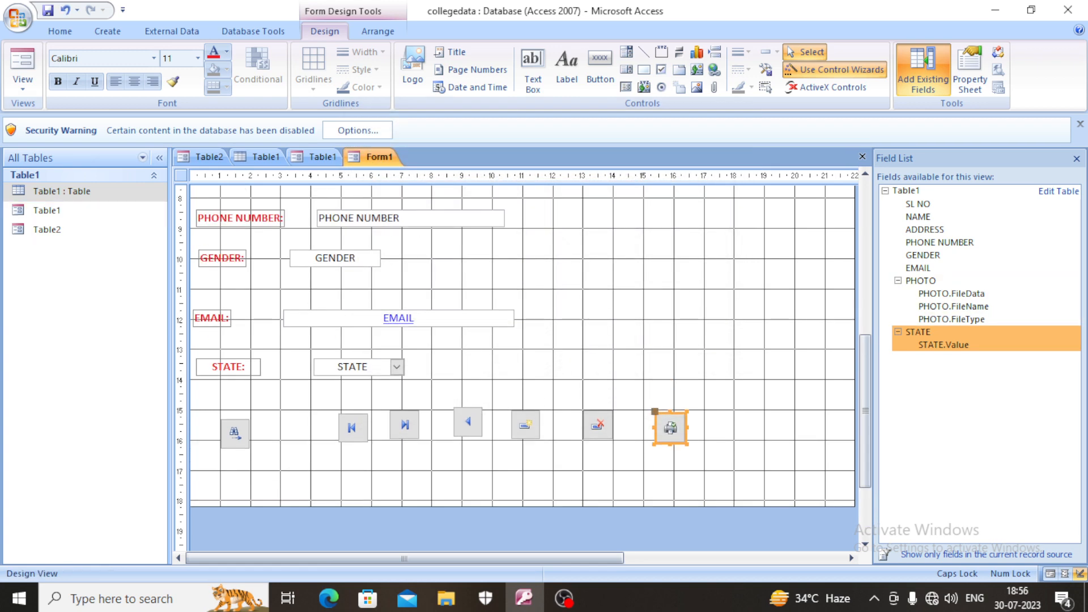
click(23, 84)
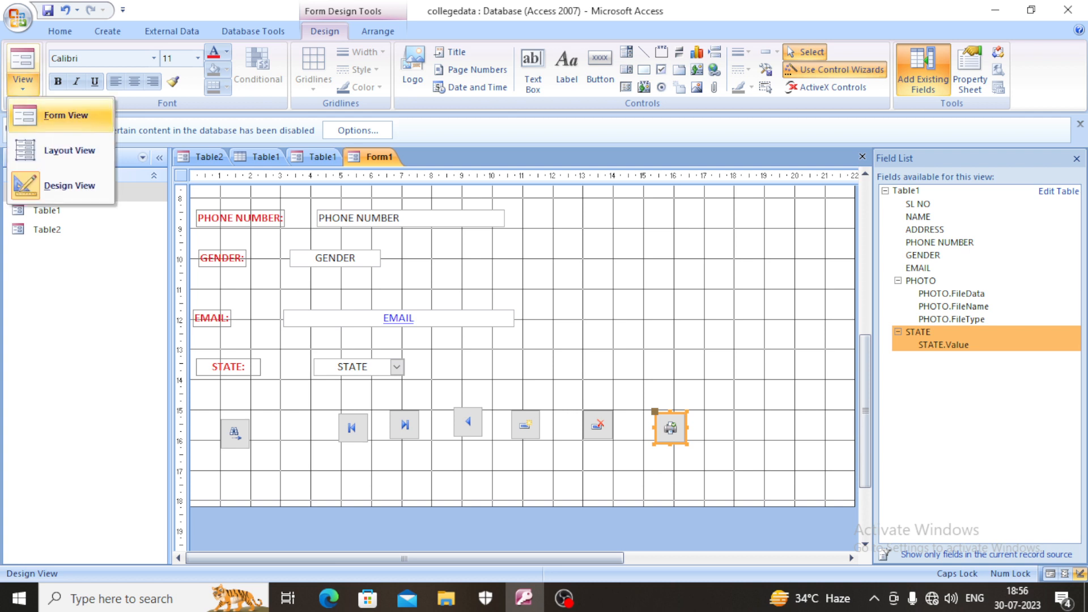
click(66, 115)
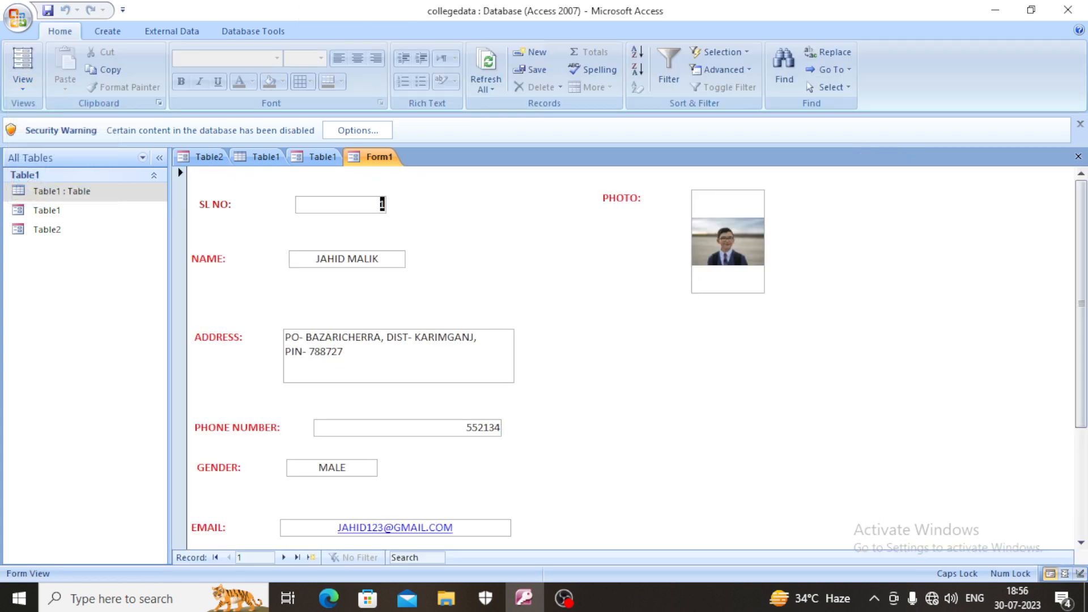
scroll(629, 357, down, 2)
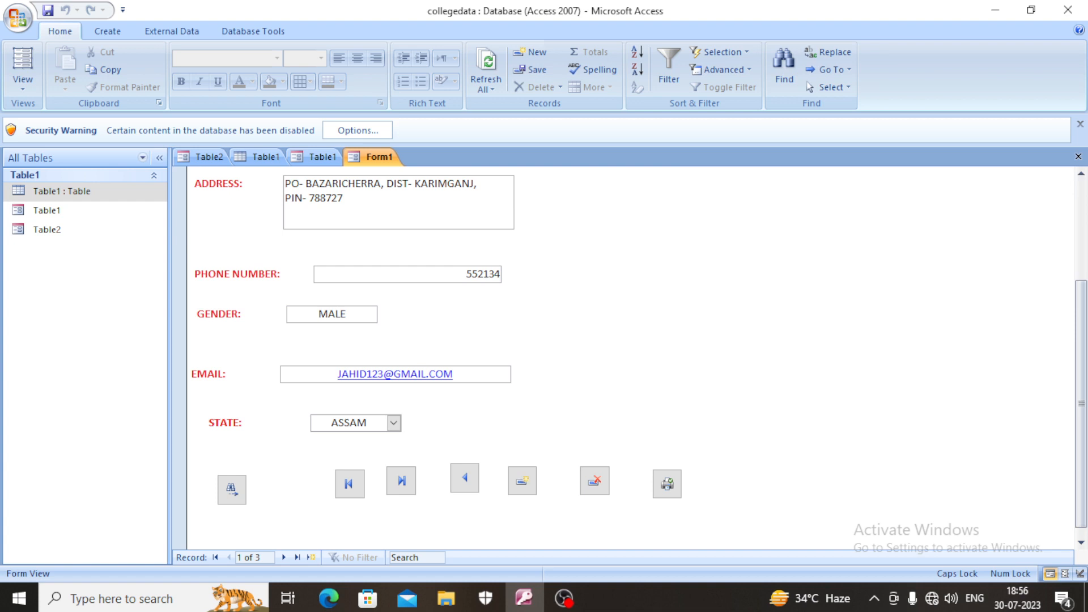
scroll(629, 357, up, 2)
scroll(629, 357, down, 1)
scroll(629, 357, down, 1)
- Try the Find Next command button on the form and dismiss the resulting dialogs
click(232, 489)
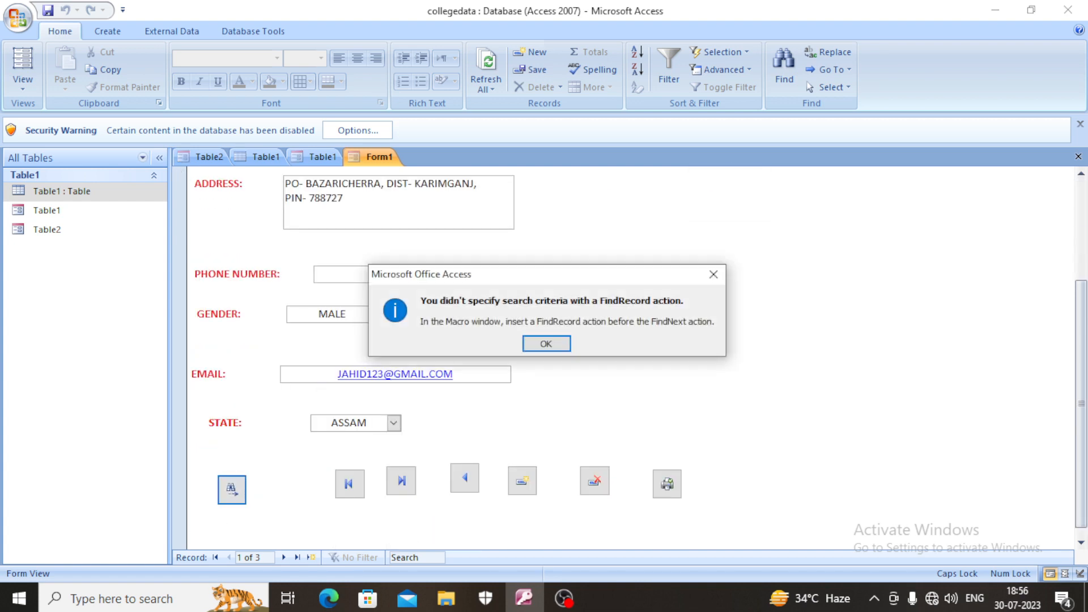
click(714, 274)
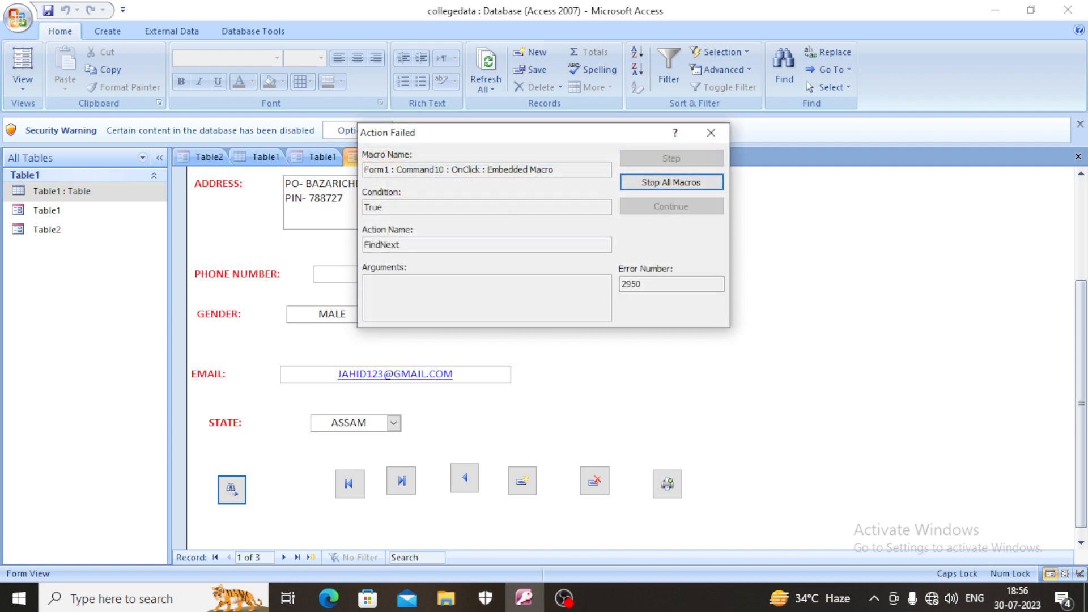
click(711, 132)
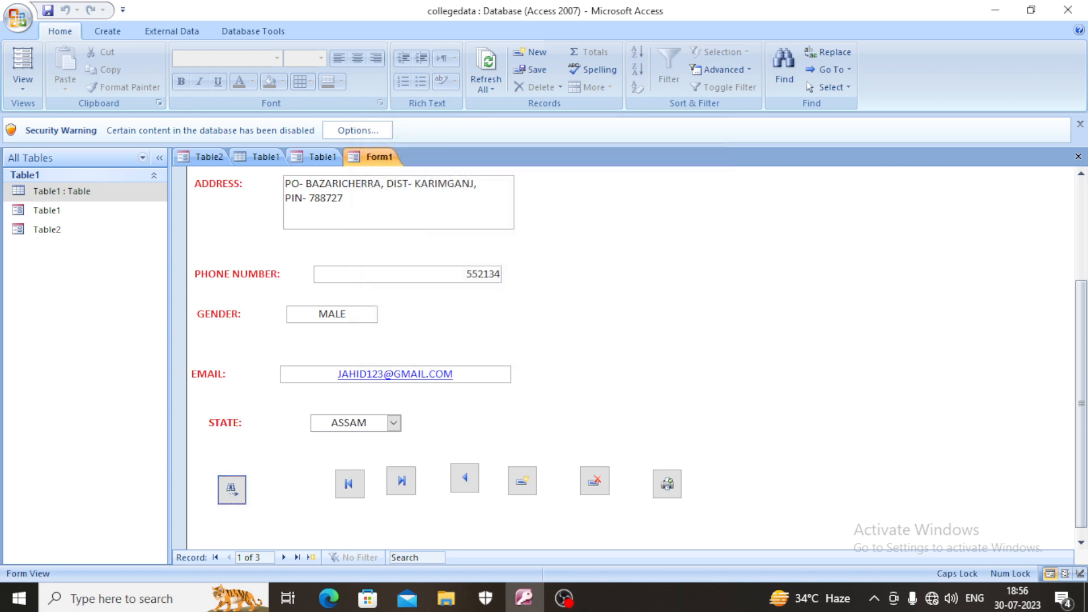
- Test the first-record command button and check the record shown across the form
click(350, 484)
scroll(350, 484, up, 3)
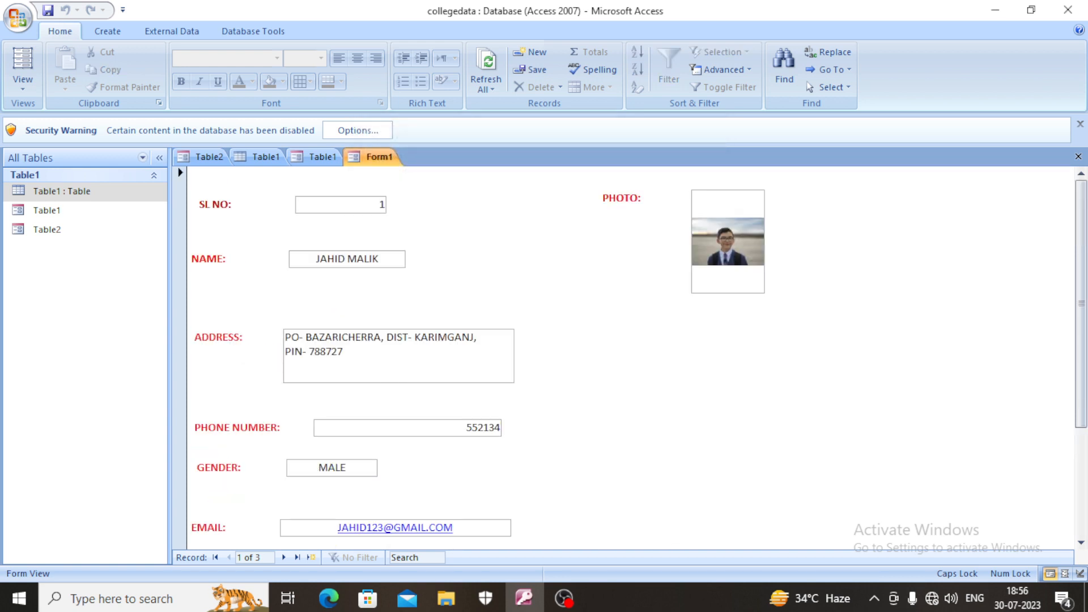
scroll(350, 484, down, 1)
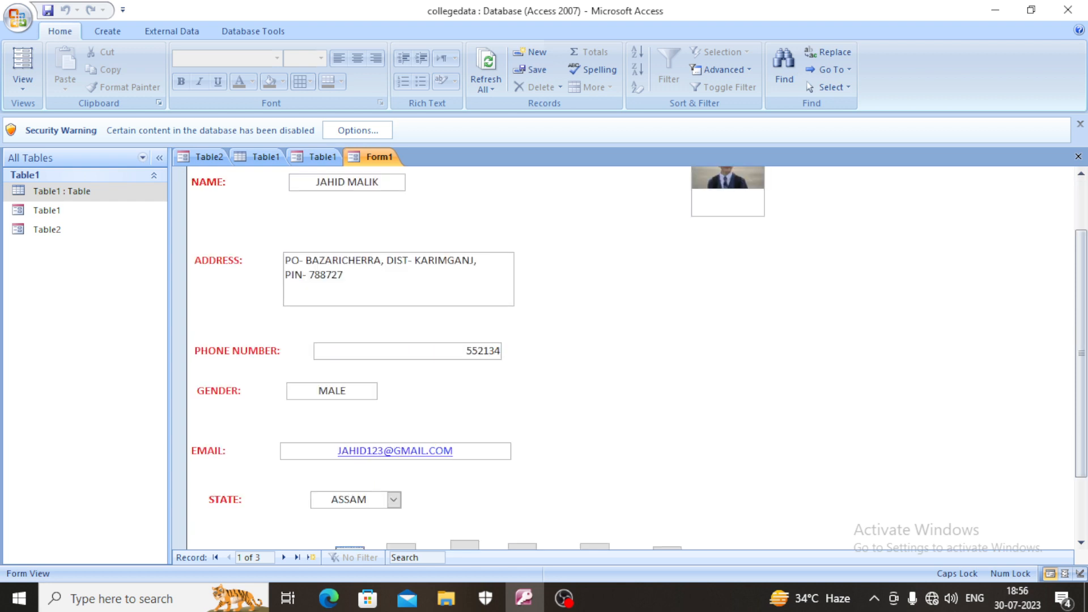
scroll(639, 358, down, 1)
scroll(629, 357, up, 2)
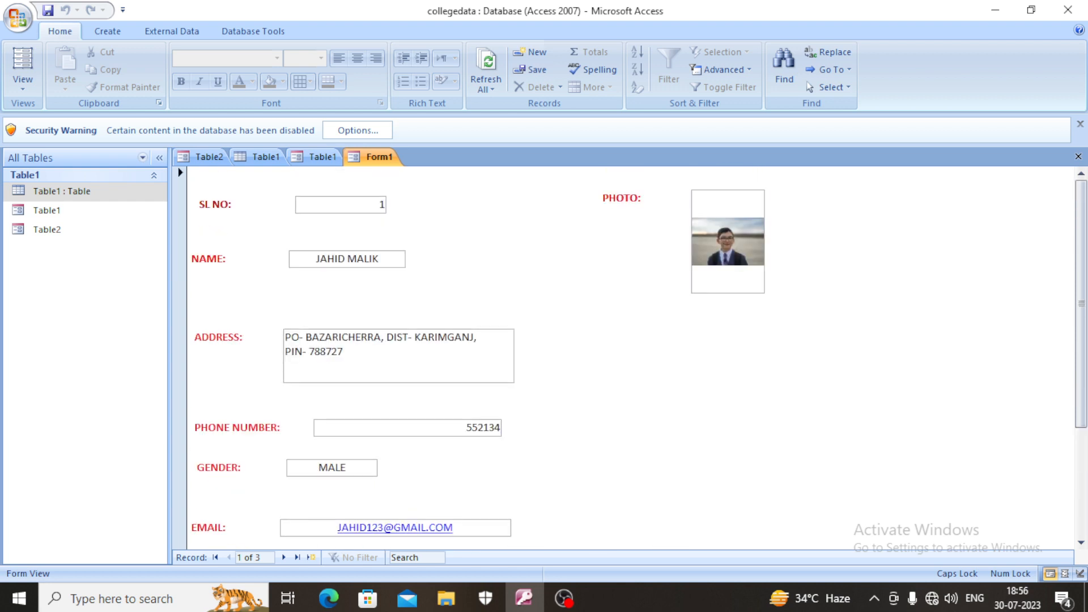
scroll(629, 357, down, 1)
scroll(629, 357, down, 1)
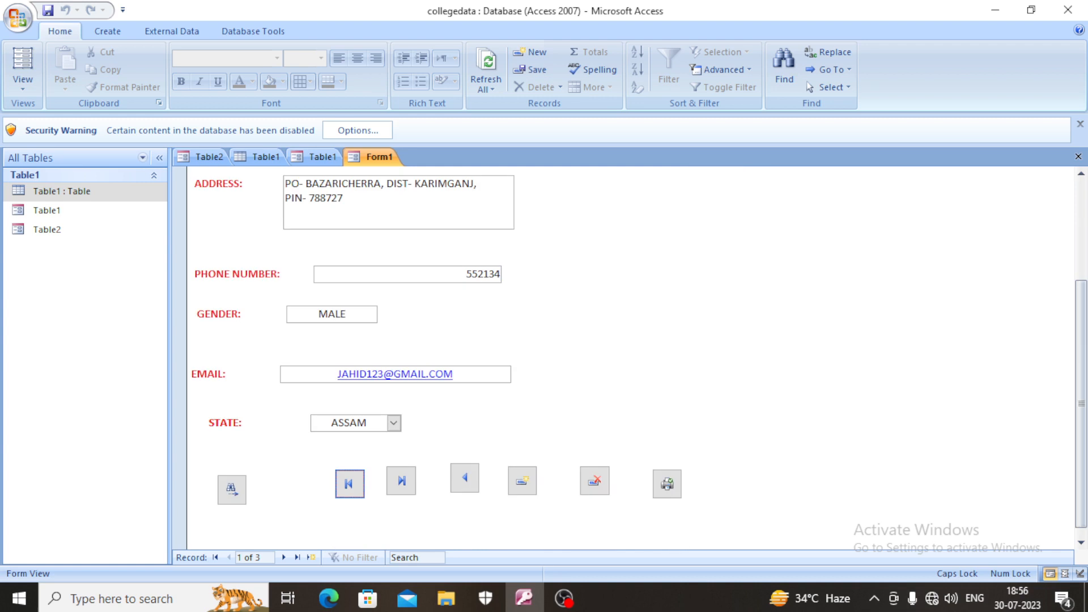
- Test the last-record and first-record command buttons by jumping back and forth between the two ends of the records
click(401, 481)
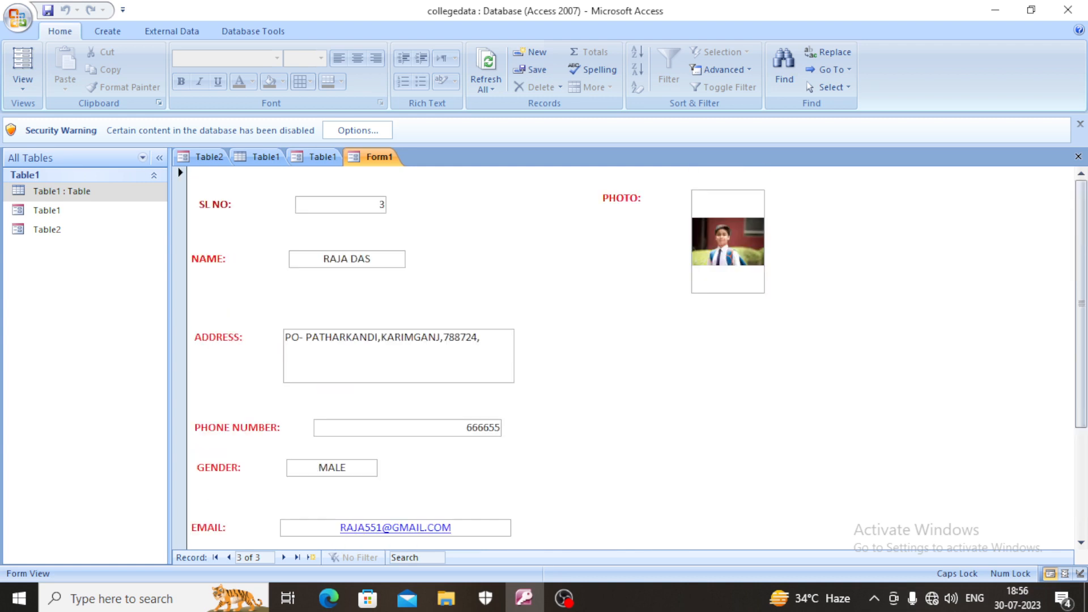
scroll(629, 357, down, 3)
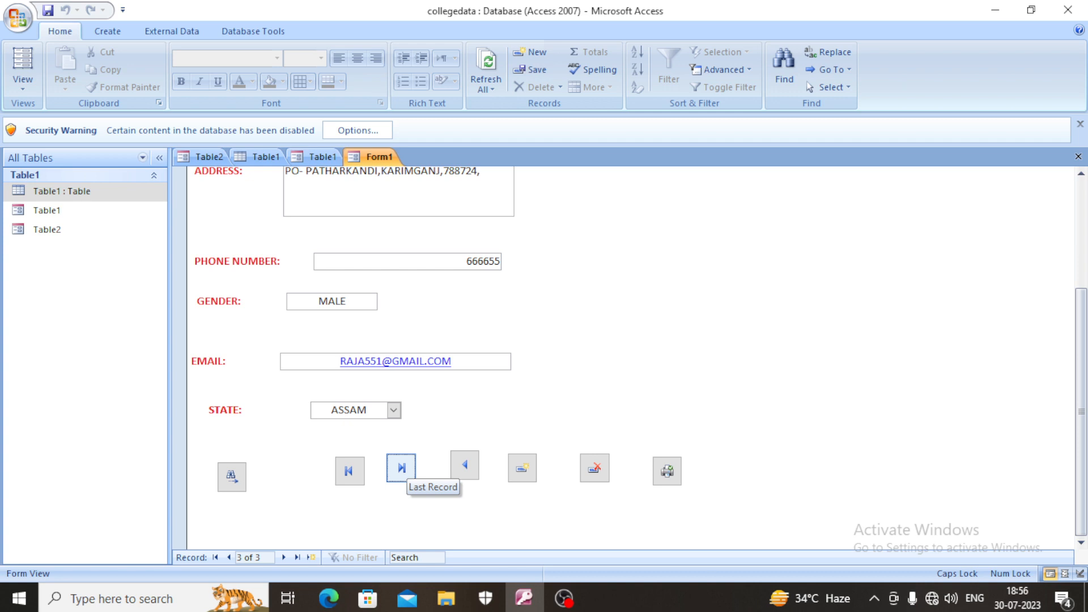
click(401, 468)
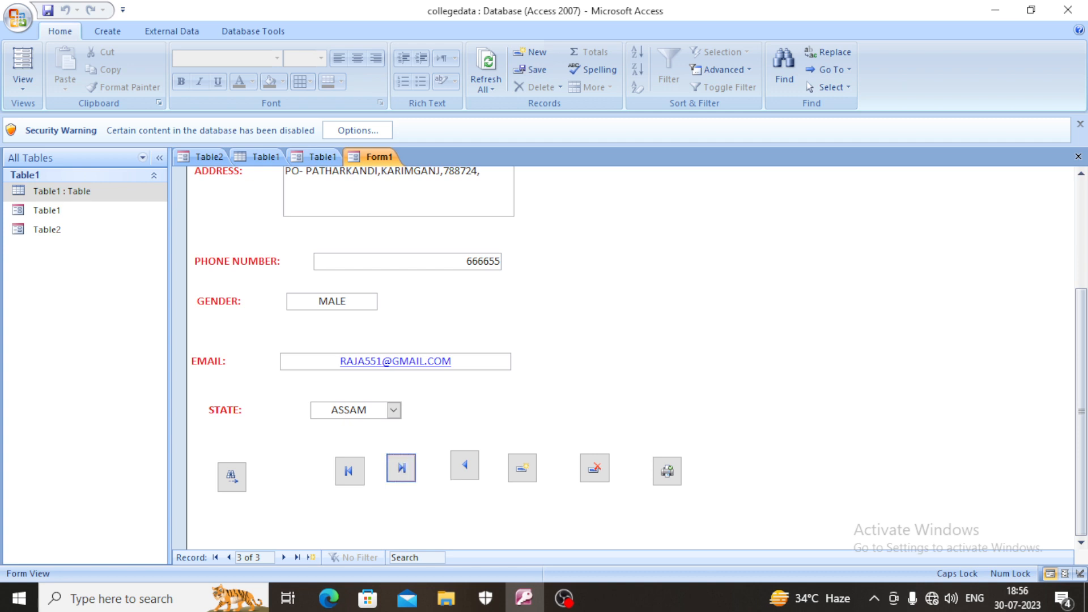
scroll(629, 357, down, 3)
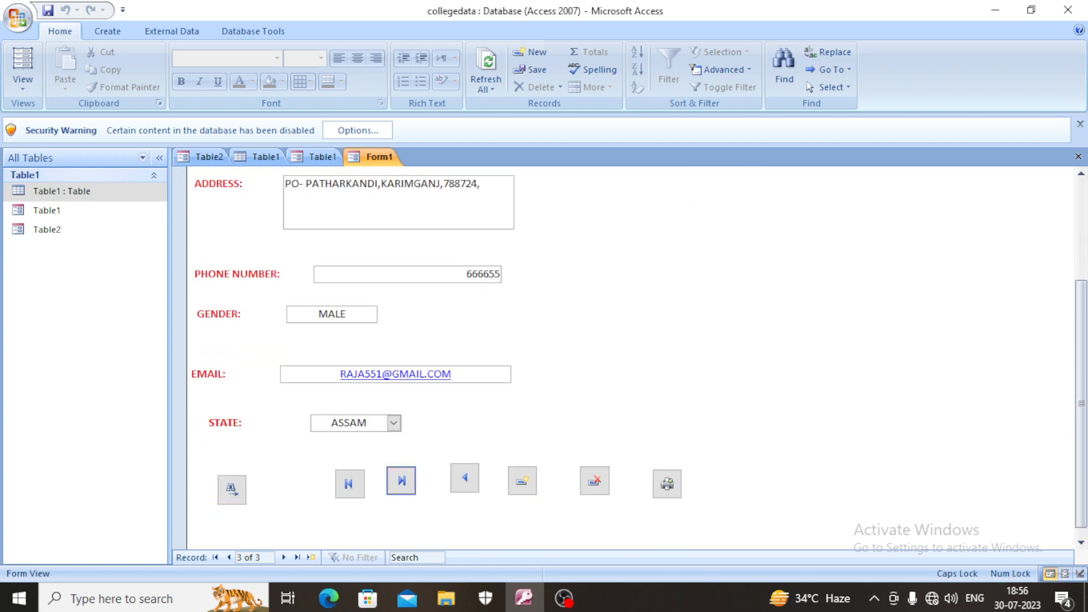
click(349, 484)
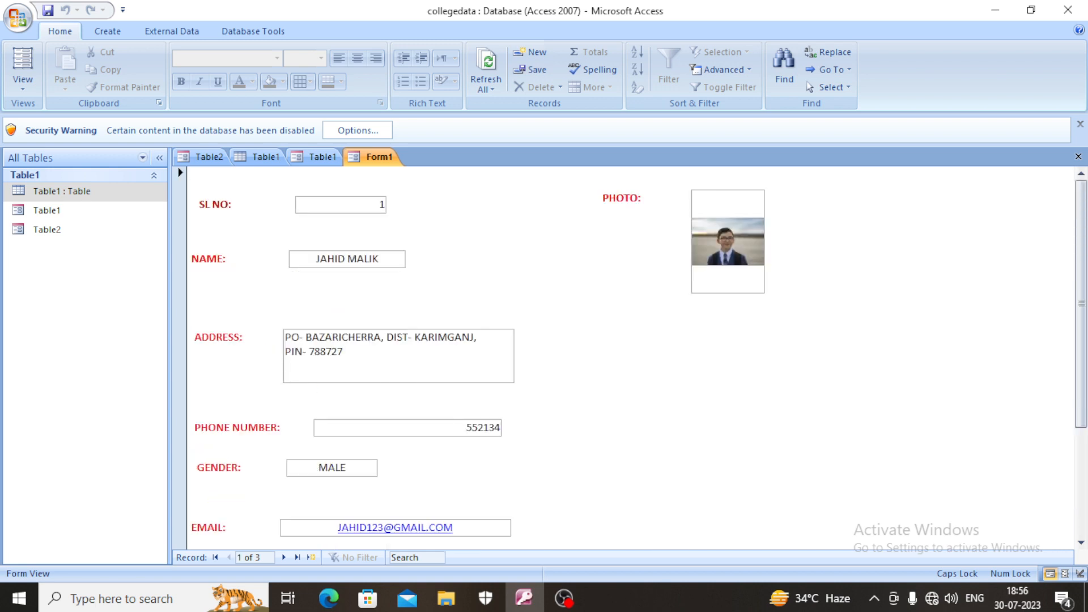
scroll(629, 357, down, 3)
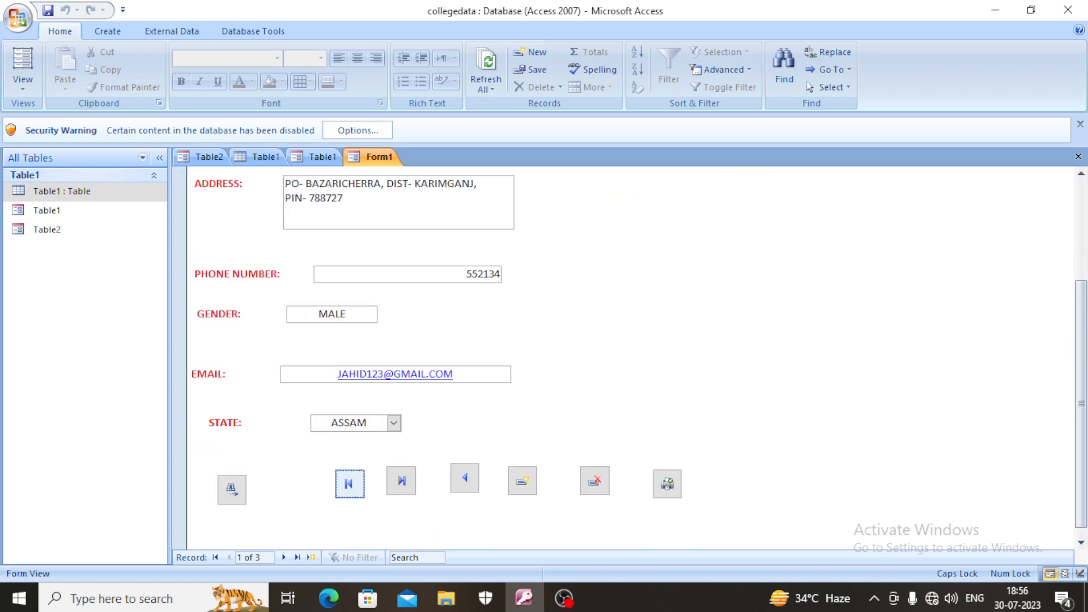
click(401, 481)
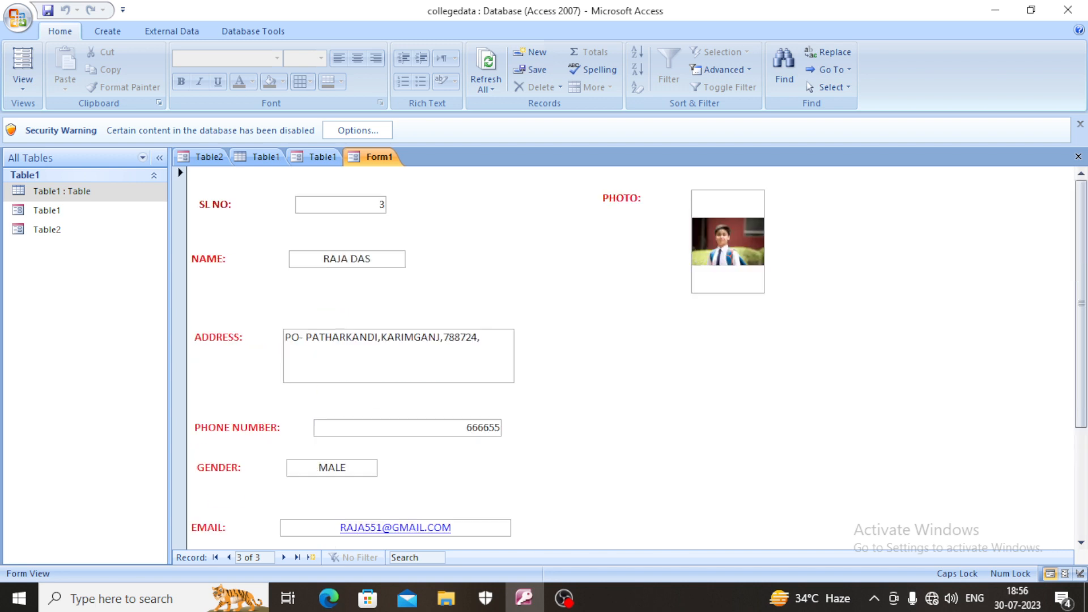
- Step back through the records with the previous-record command button, try it again at the first record, and dismiss the message
scroll(401, 468, down, 3)
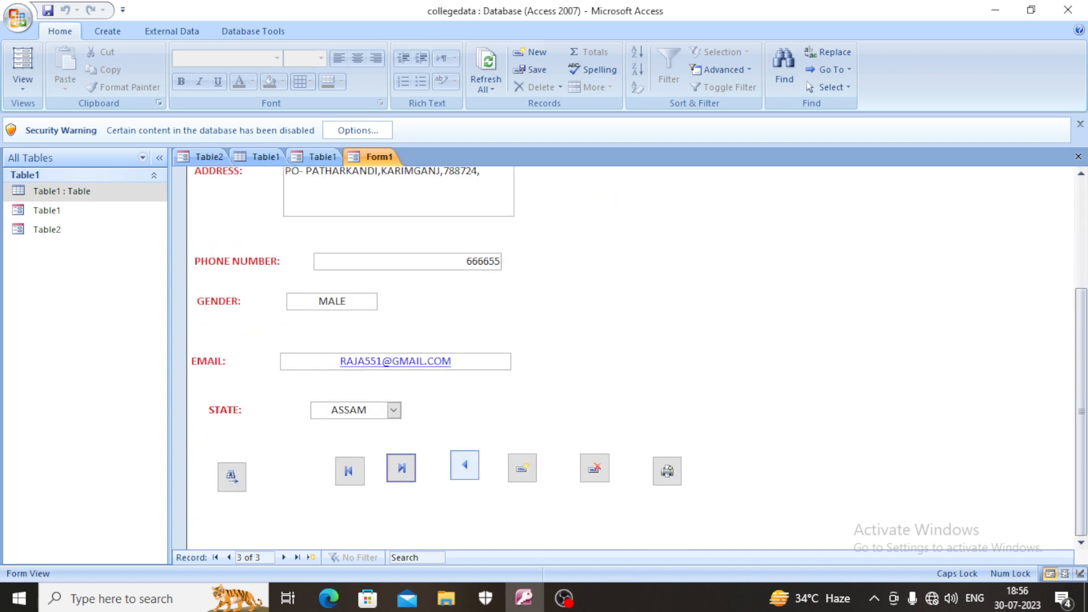
click(465, 465)
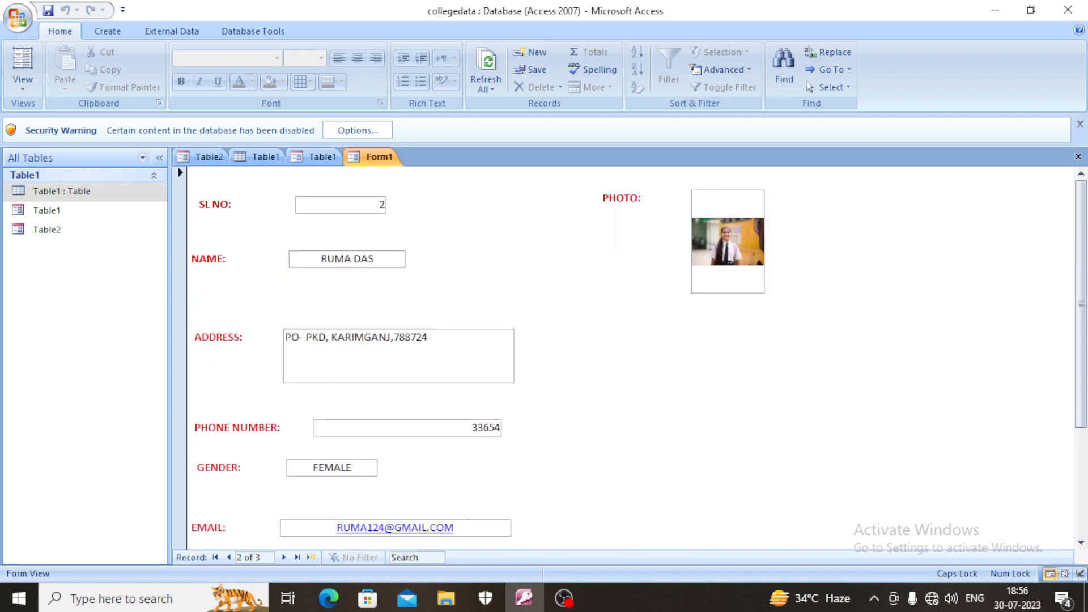
scroll(465, 465, down, 3)
click(465, 478)
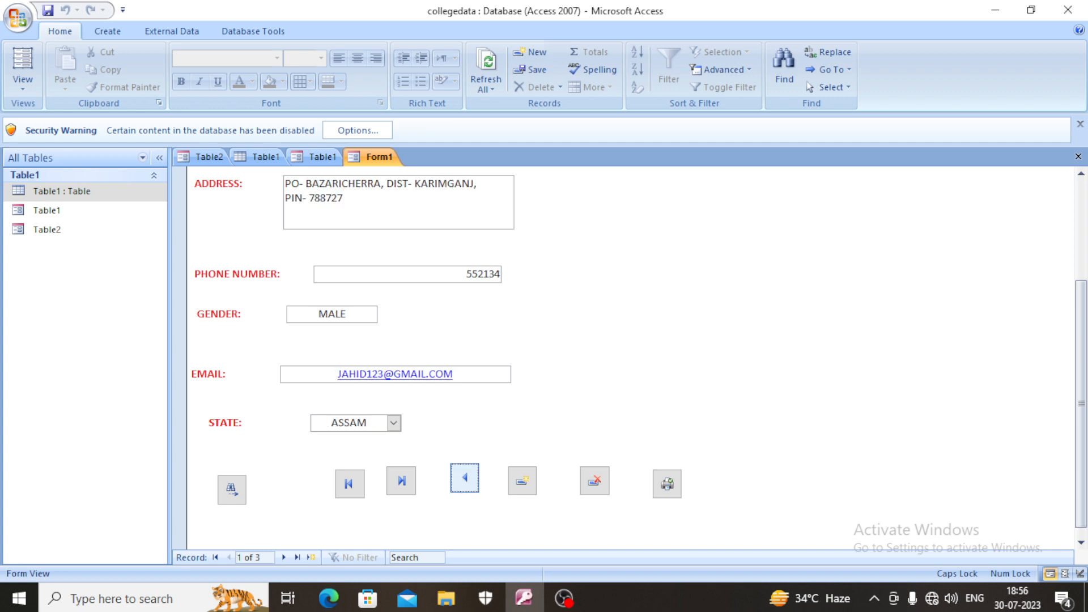
scroll(465, 478, down, 3)
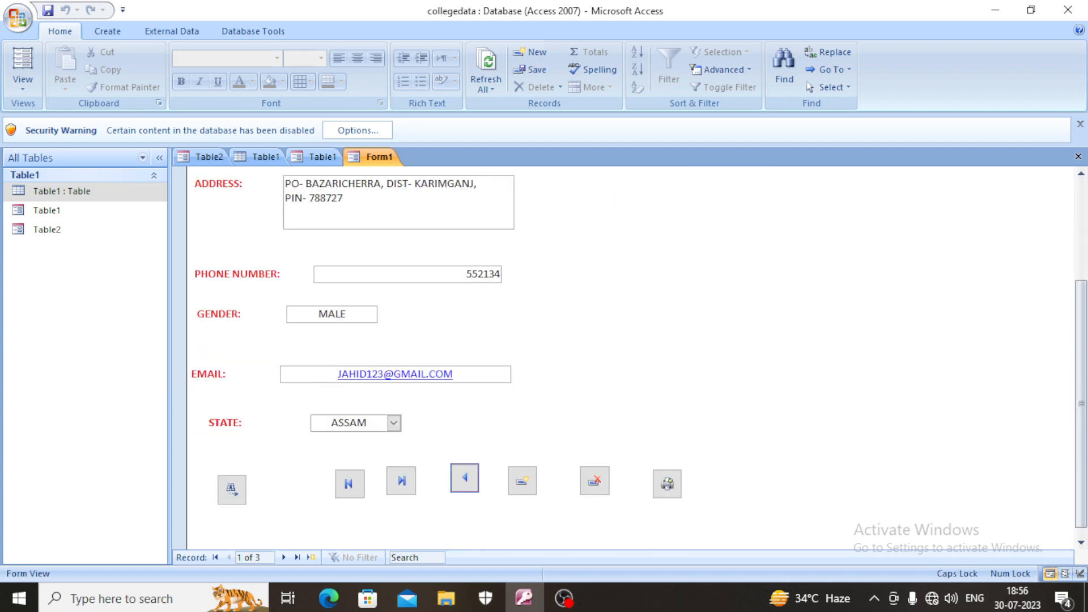
click(464, 478)
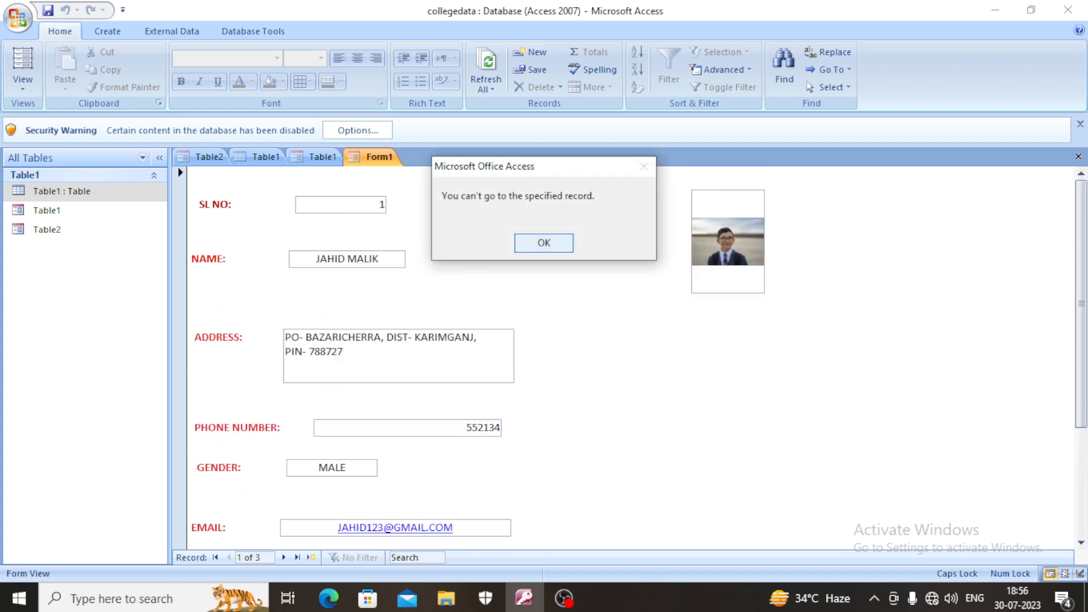
click(544, 243)
- Test the add-record command button, enter HJH as trial text in the NAME field of the new record, and erase it
scroll(624, 351, down, 3)
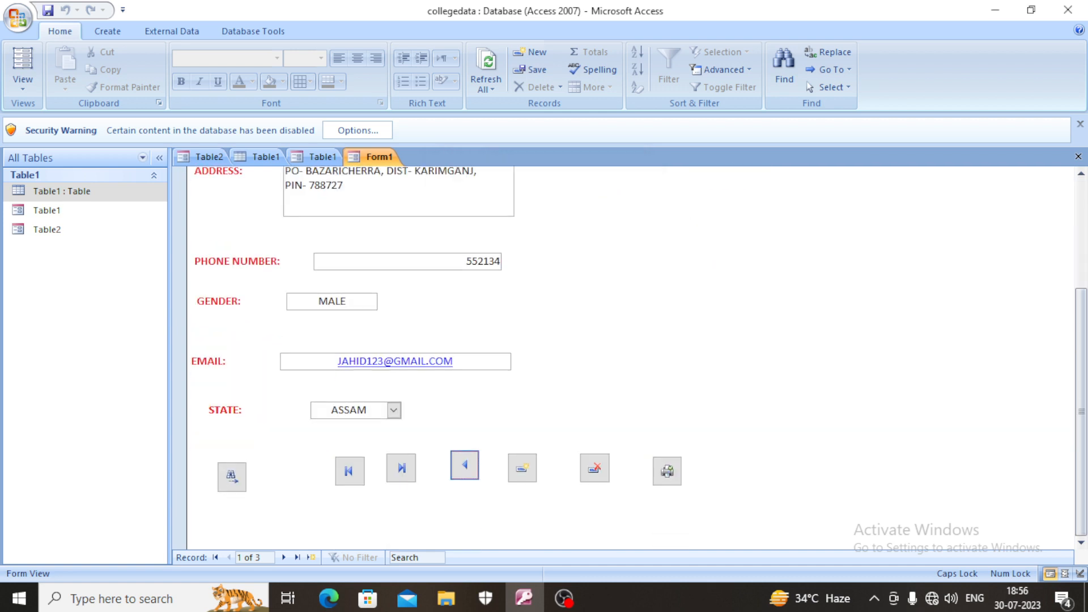
click(522, 468)
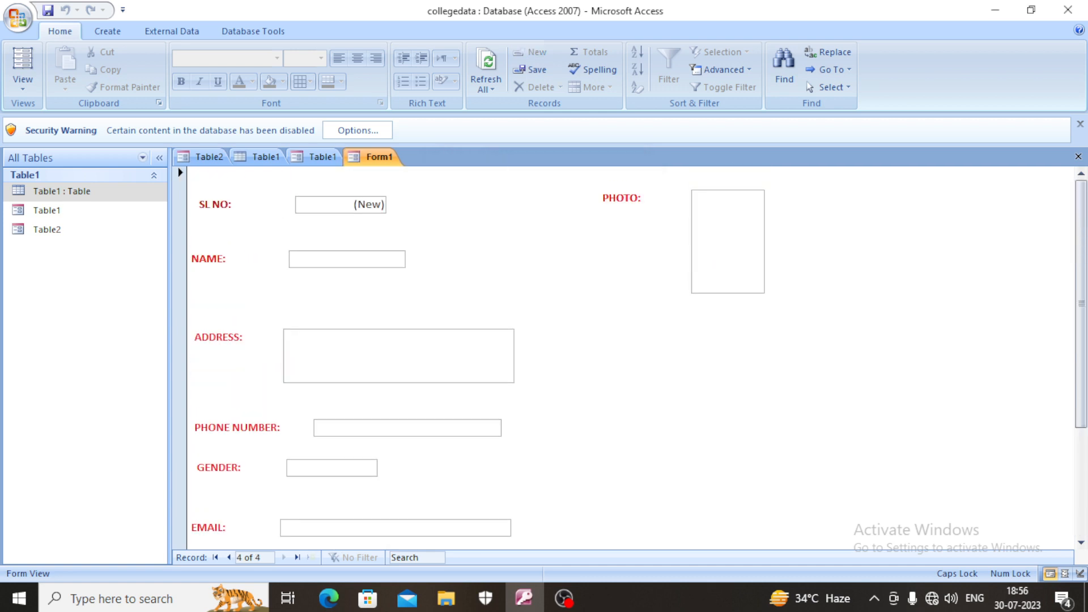
text(HJH)
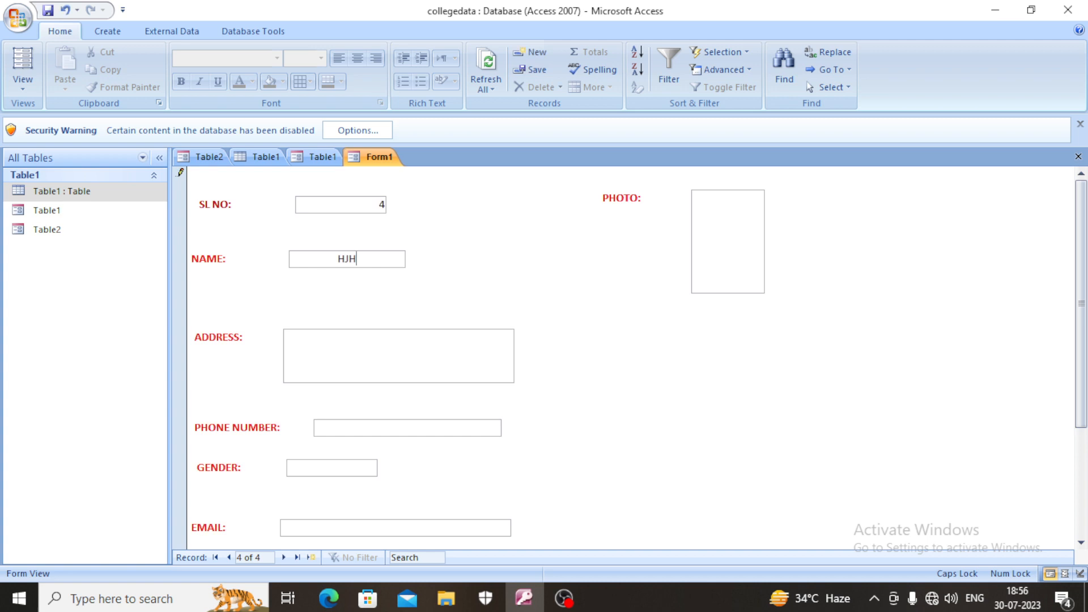
key(BackSpace)
key(BackSpace)
key(BackSpace)
- Try the delete-record command button on the emptied trial record and return to the first record
scroll(629, 357, down, 5)
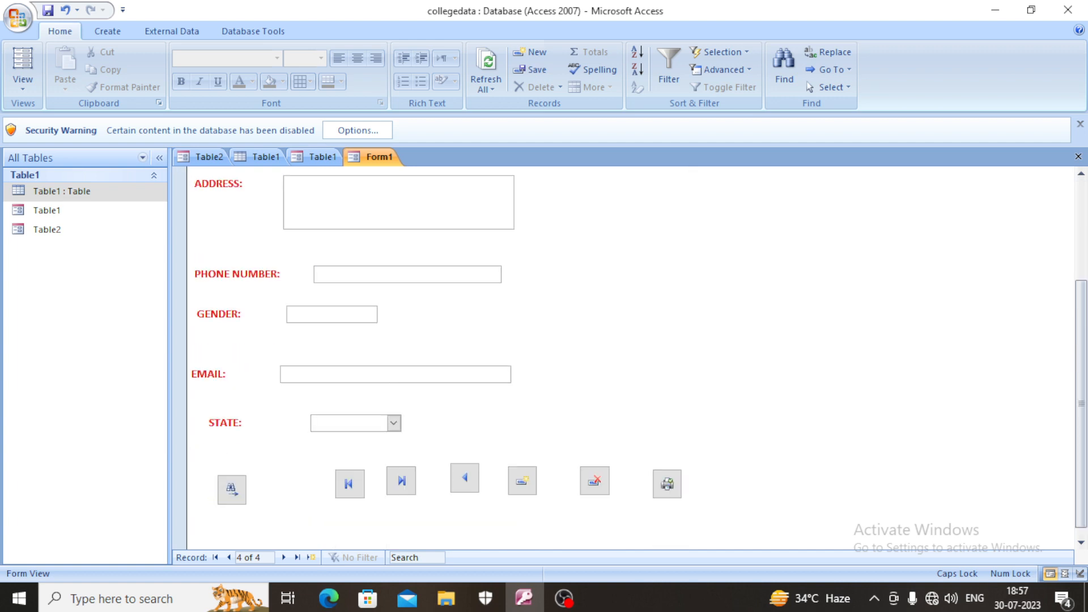
click(594, 480)
scroll(594, 481, up, 5)
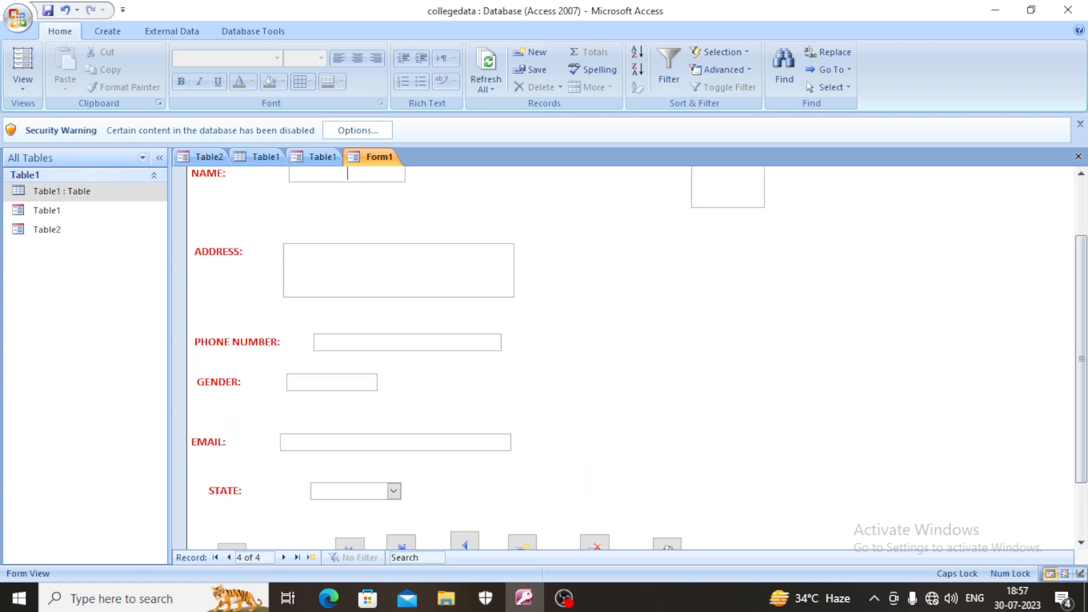
scroll(595, 480, down, 5)
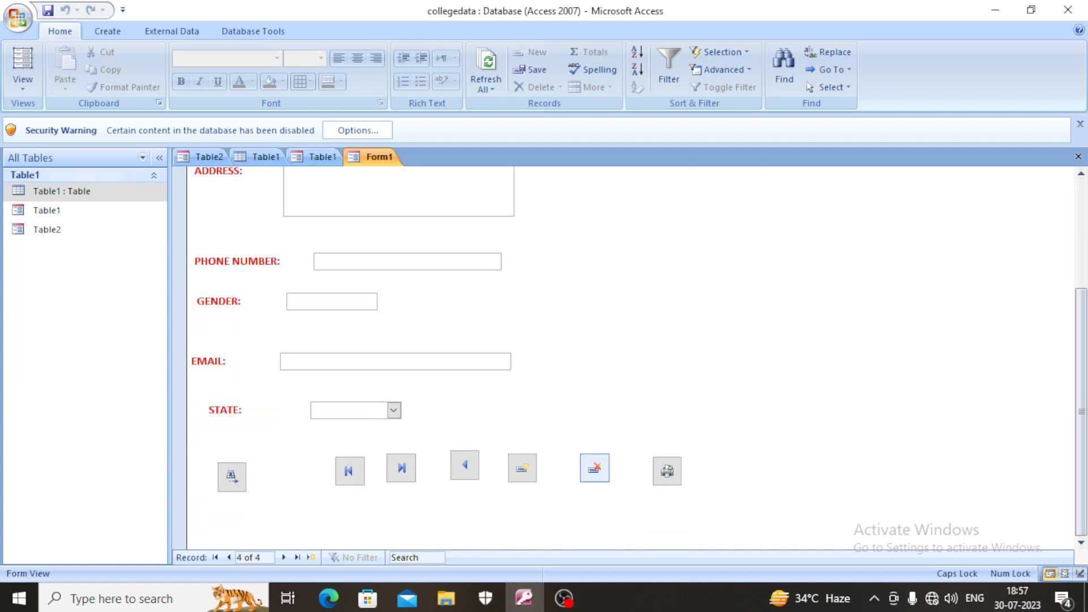
scroll(629, 357, up, 5)
scroll(629, 357, down, 5)
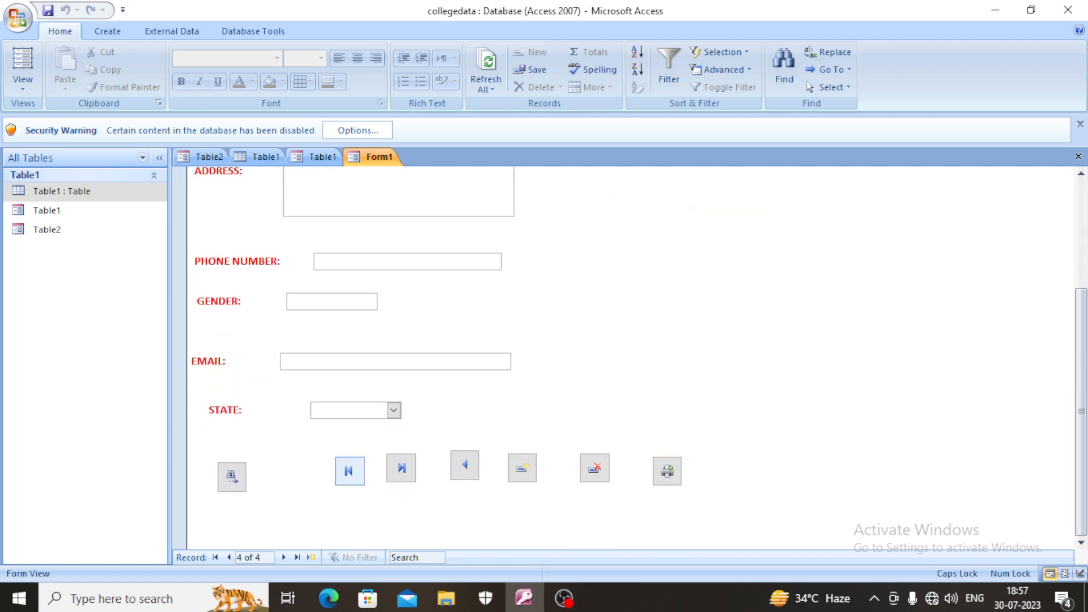
click(350, 471)
scroll(629, 357, up, 5)
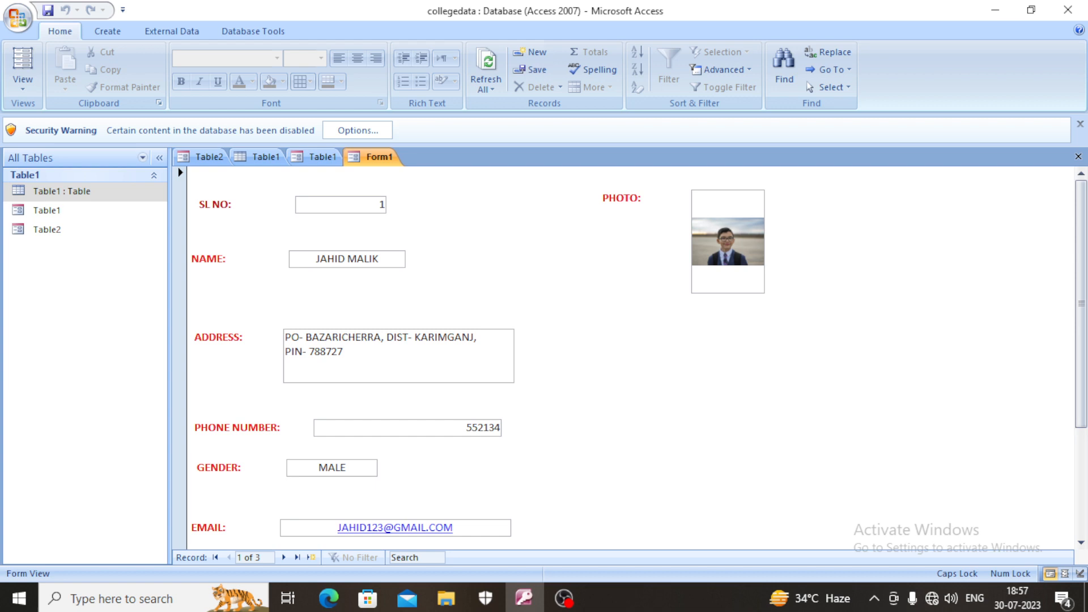
- Test the print-form command button on the first record and close the Print dialog without printing
scroll(629, 357, down, 5)
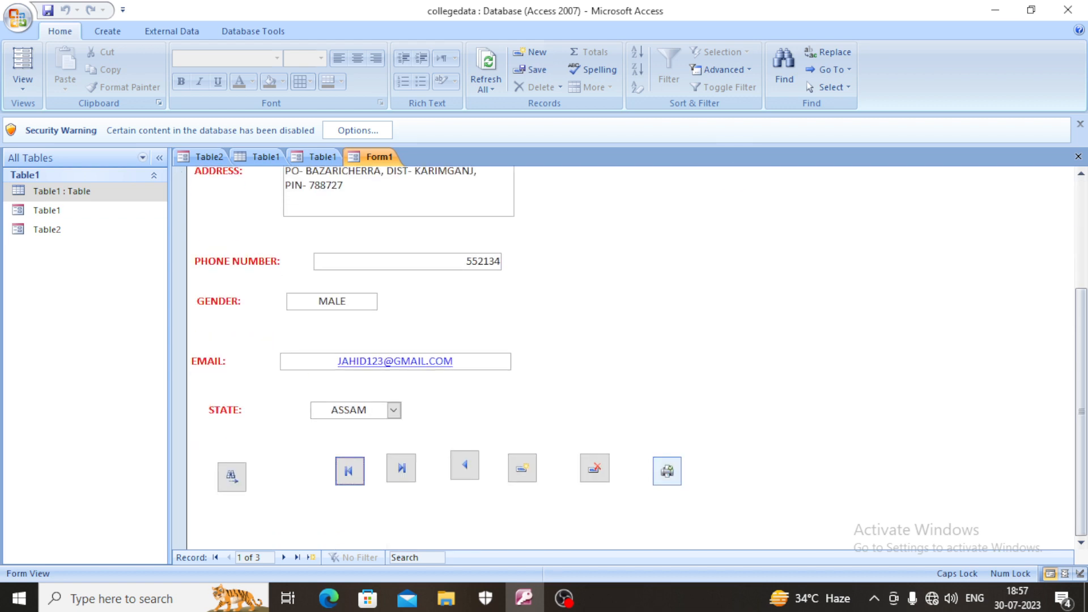
click(667, 471)
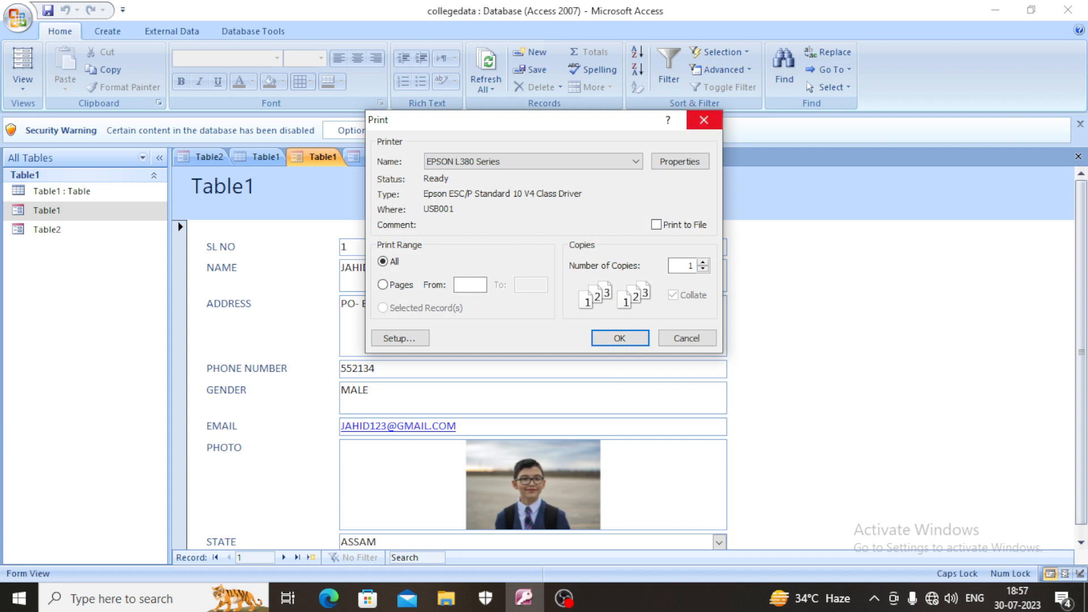
click(704, 120)
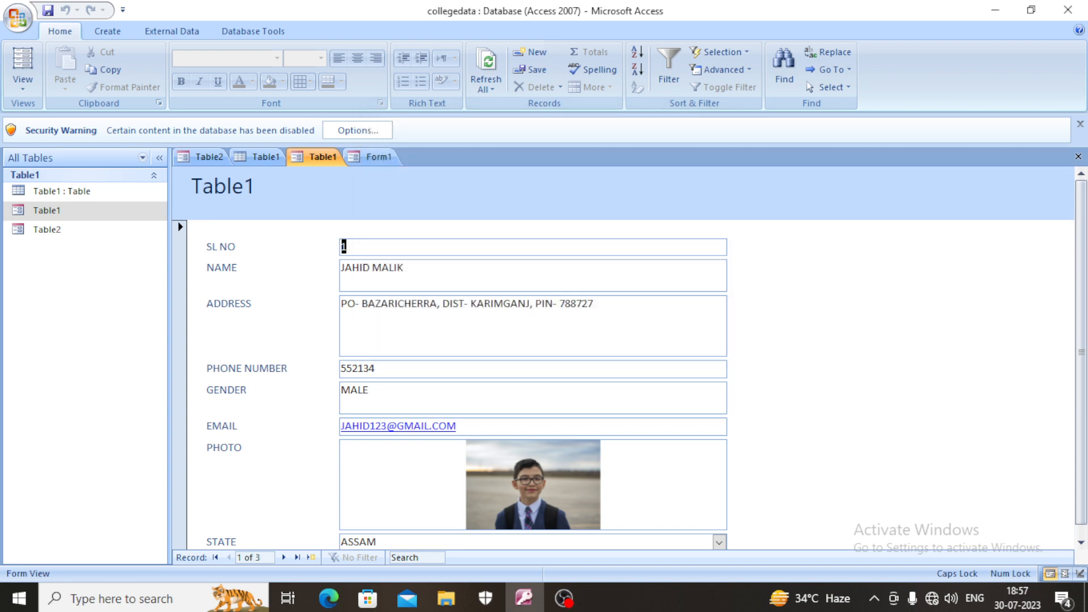